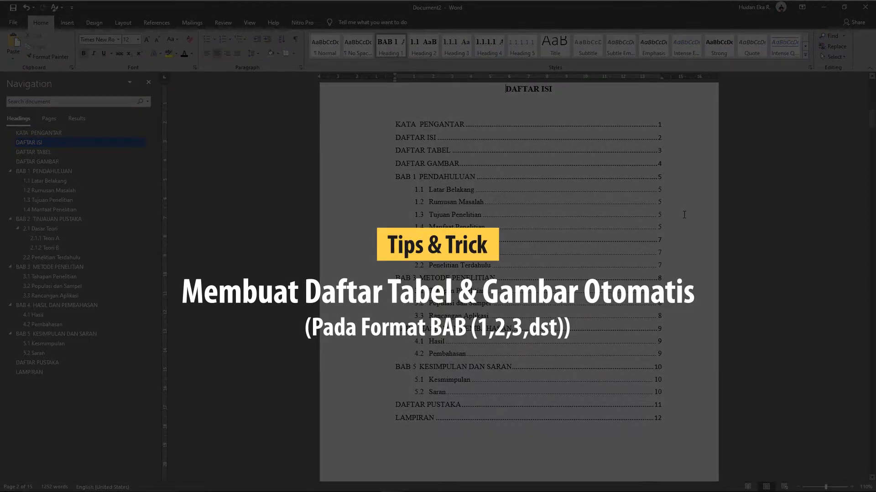
# Review the DAFTAR ISI page and the chapter headings of BAB 1 and BAB 2
pyautogui.scroll(1, 639, 260)
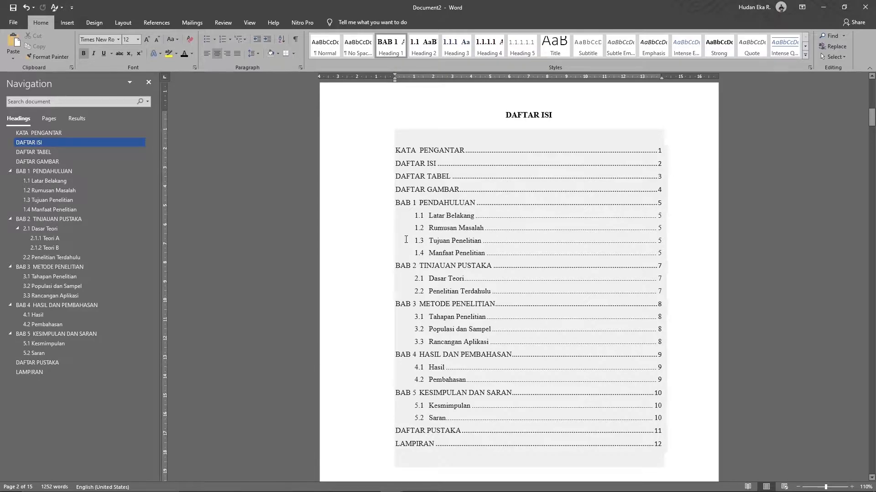
pyautogui.scroll(-2, 406, 239)
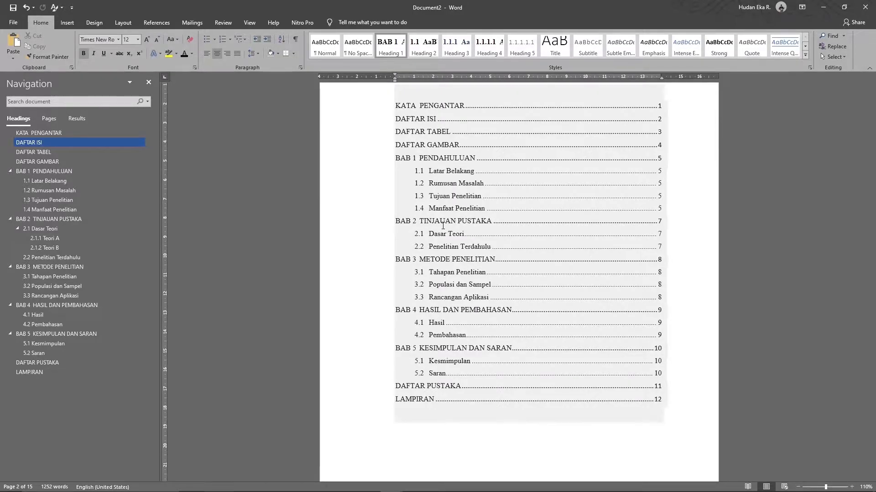
pyautogui.scroll(2, 406, 239)
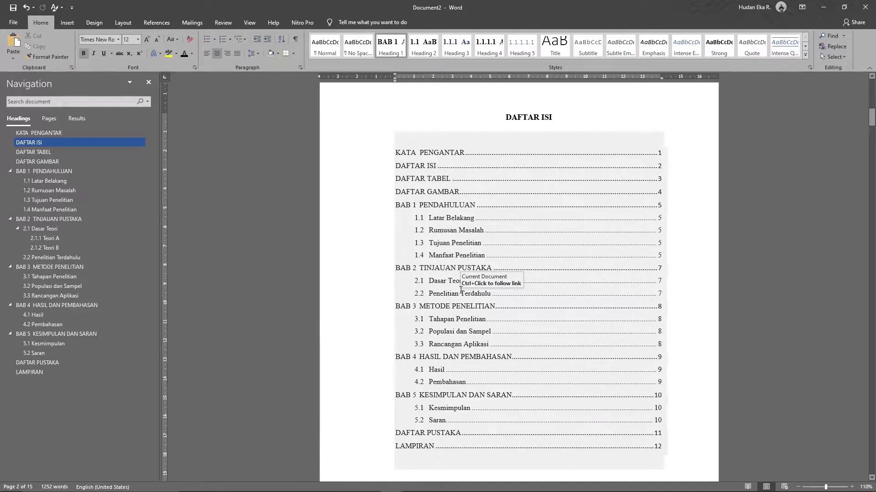
pyautogui.scroll(-8, 442, 320)
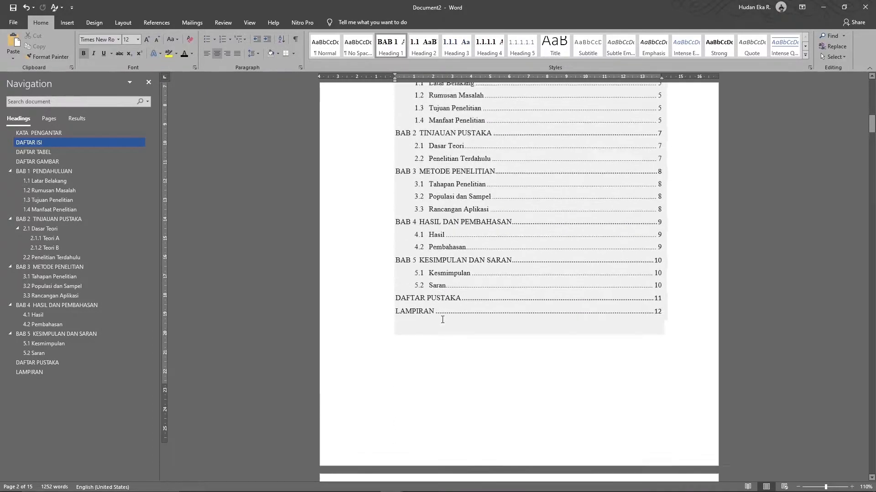
pyautogui.scroll(-12, 443, 320)
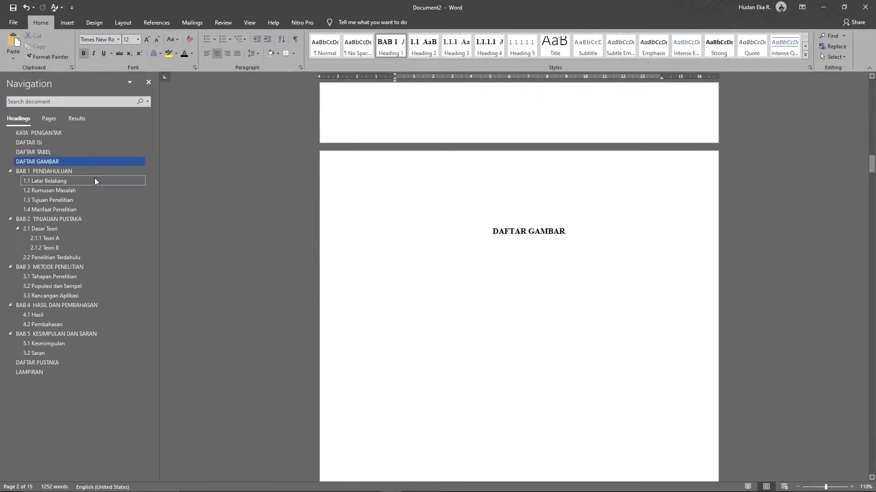
pyautogui.click(72, 172)
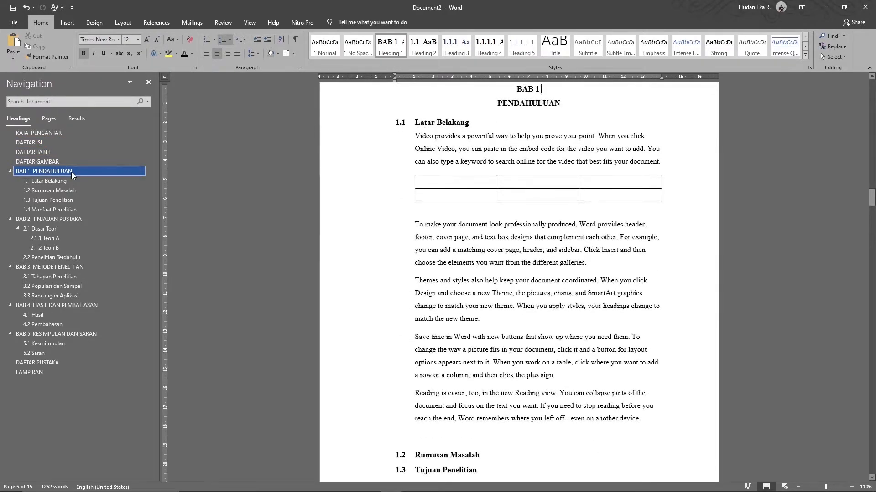
pyautogui.scroll(3, 540, 178)
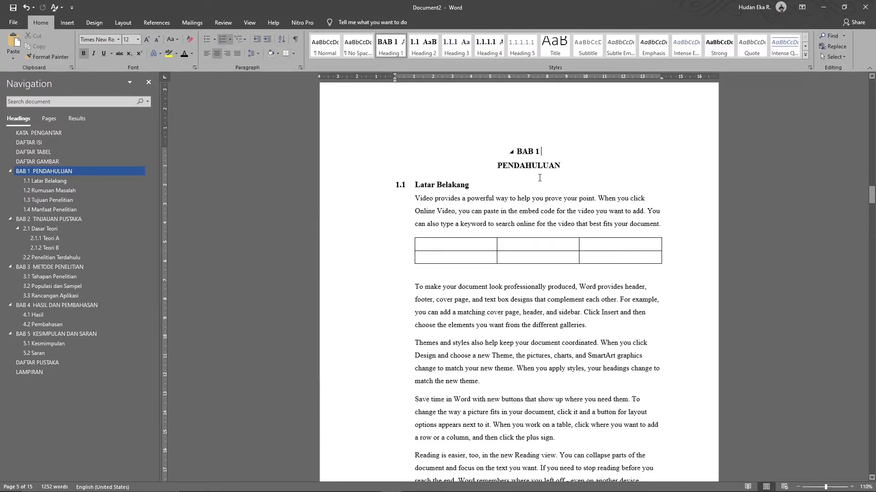
pyautogui.click(525, 153)
pyautogui.click(42, 219)
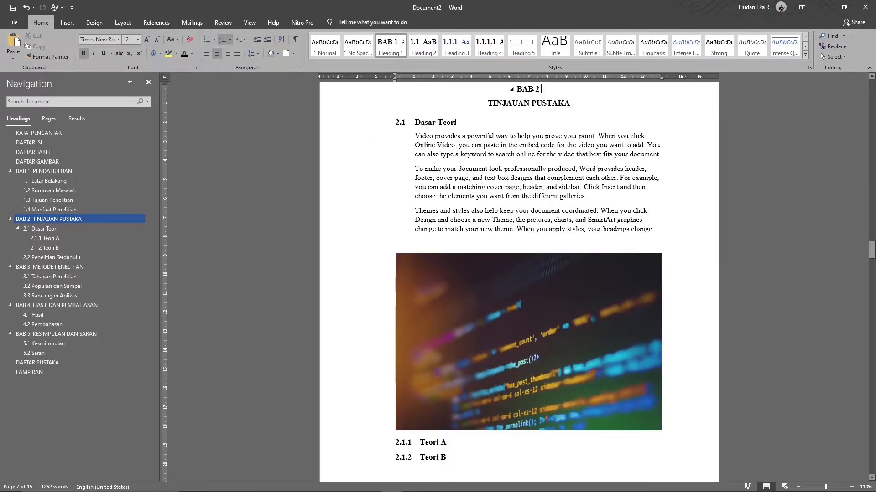
pyautogui.click(532, 89)
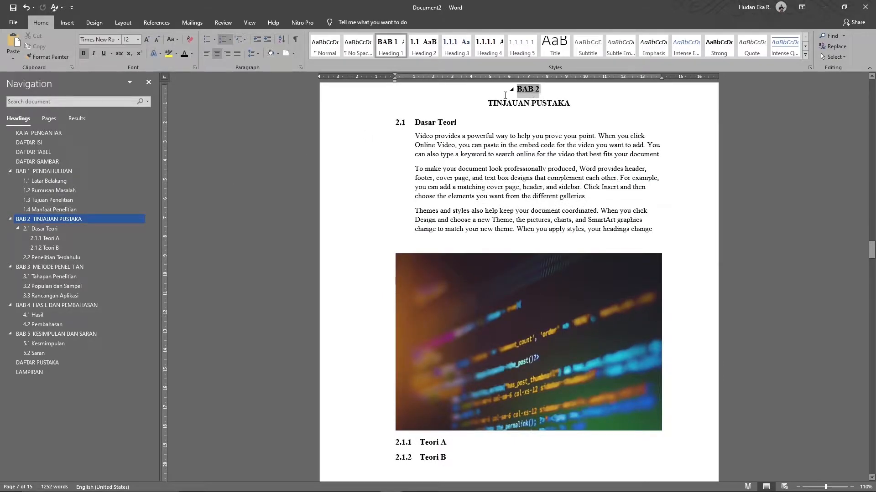
pyautogui.click(48, 171)
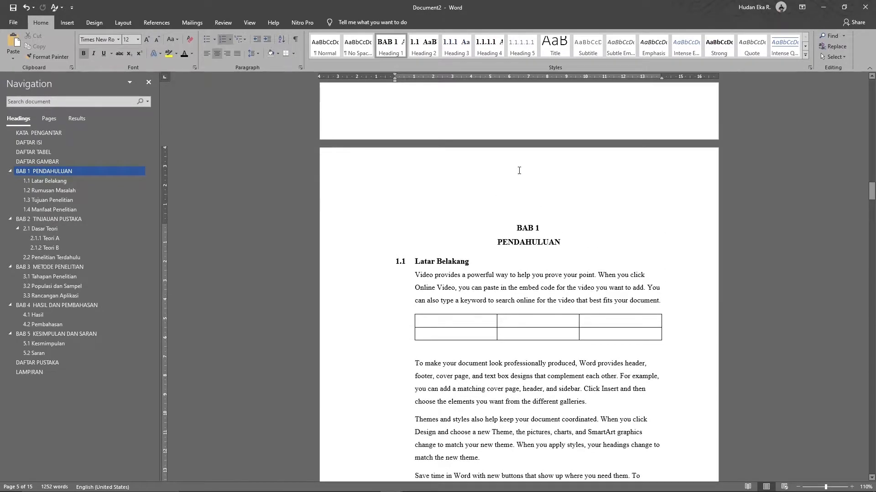
# Examine the table in BAB 1 and the picture in BAB 2 as the items to caption
pyautogui.scroll(-1, 519, 171)
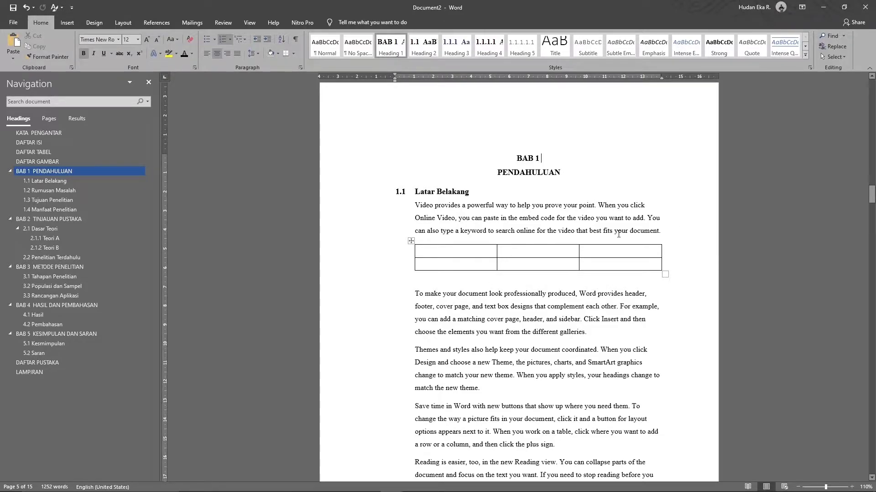
pyautogui.scroll(-2, 548, 342)
pyautogui.scroll(1, 483, 326)
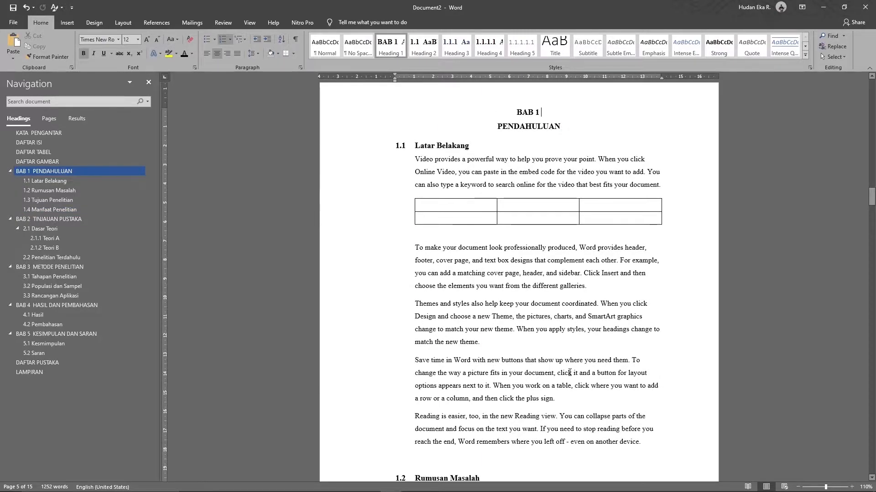
pyautogui.scroll(-10, 569, 372)
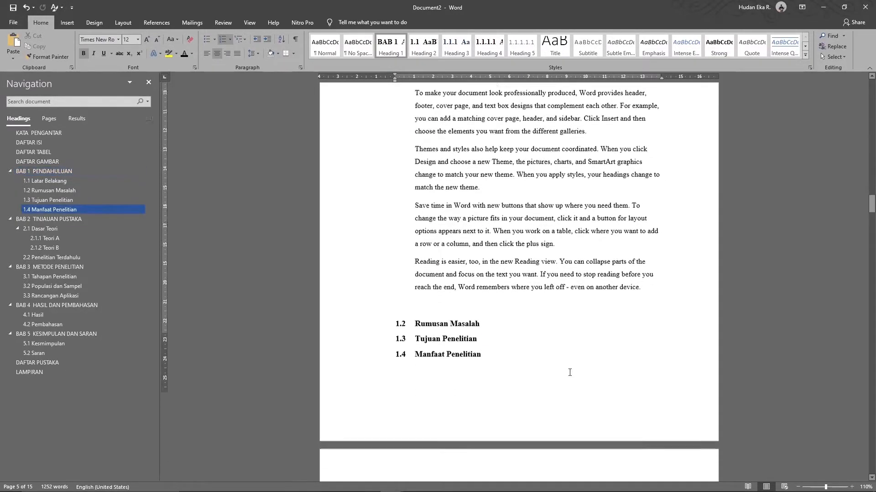
pyautogui.scroll(-12, 569, 373)
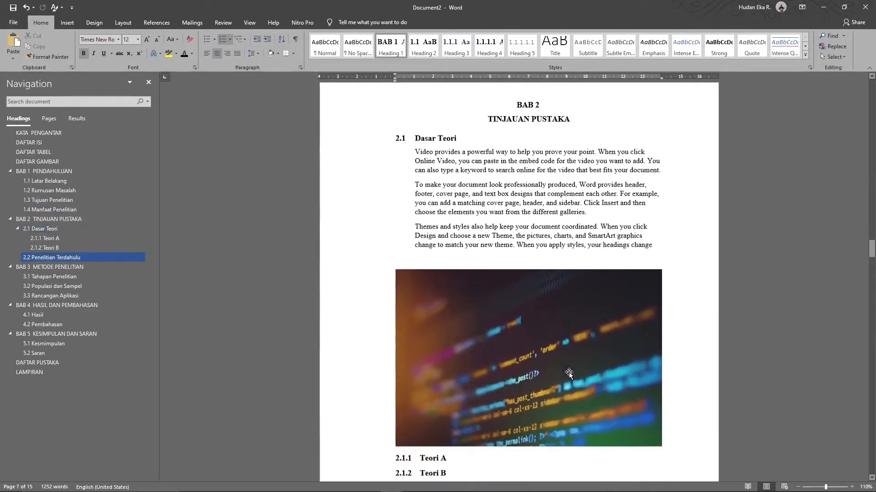
pyautogui.scroll(20, 570, 372)
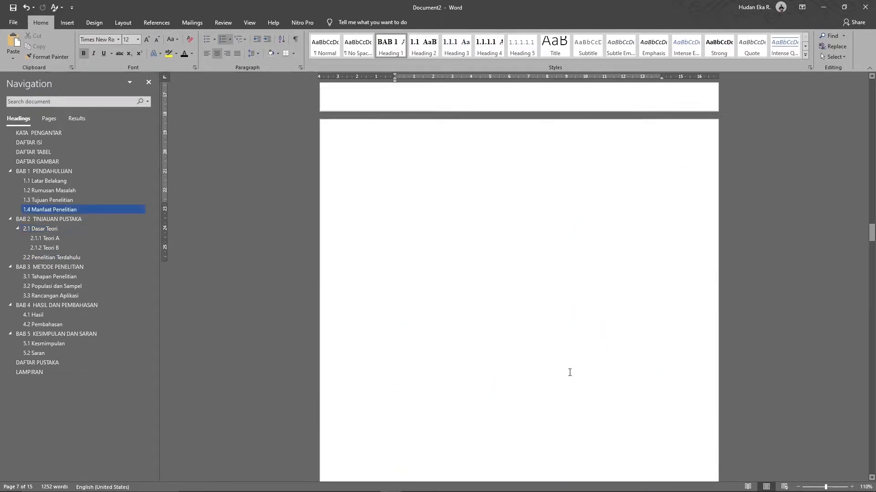
pyautogui.scroll(3, 570, 373)
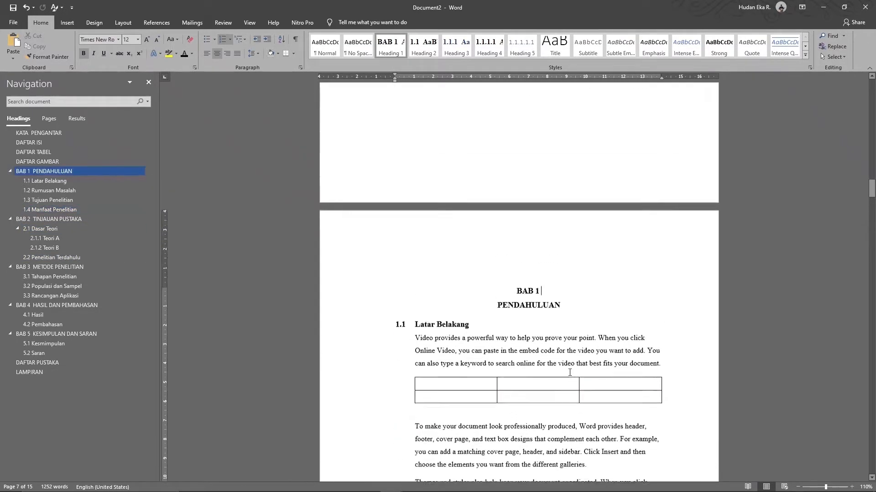
# Add an empty line directly above the table in section 1.1 Latar Belakang
pyautogui.click(666, 367)
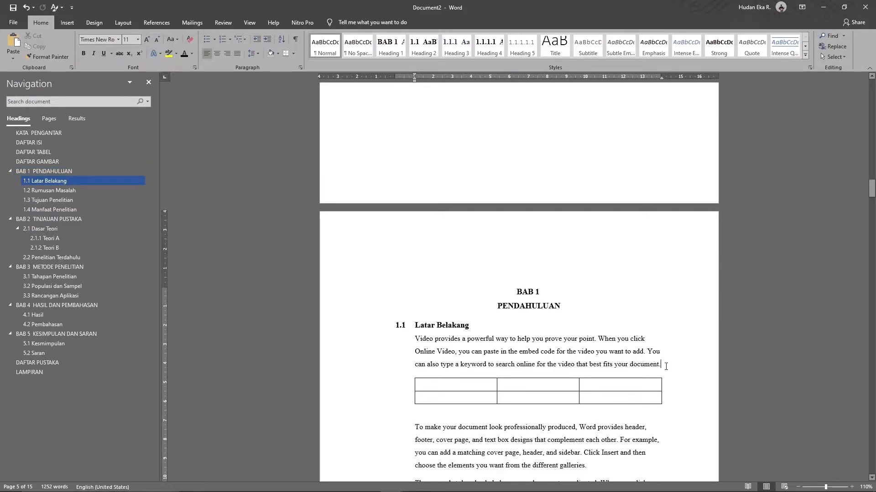
pyautogui.scroll(-1, 666, 366)
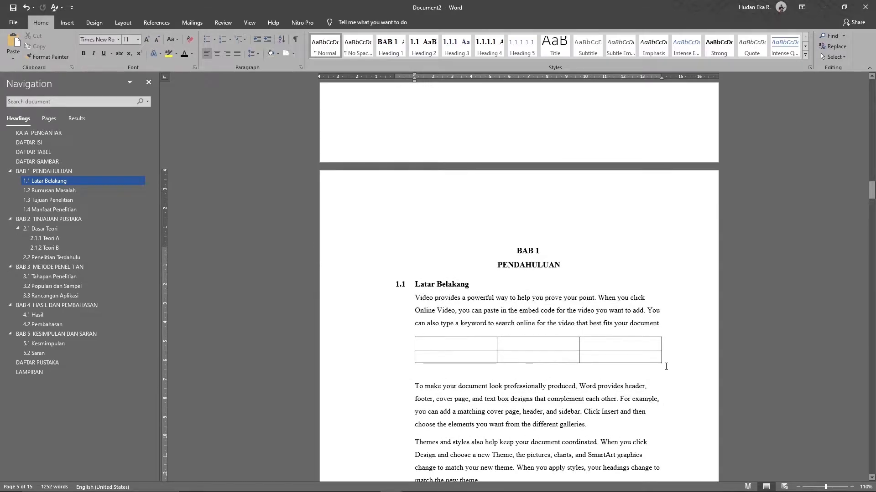
pyautogui.press('Return')
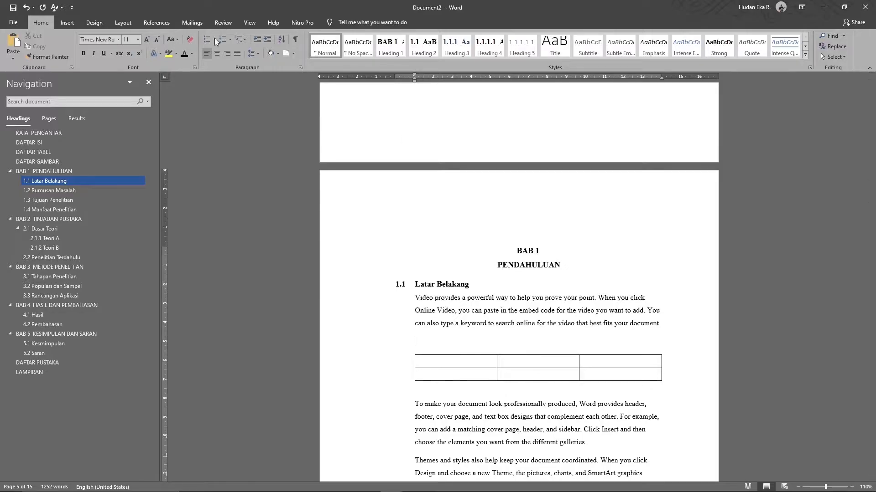
# Create a new caption label "Tabel" and insert the caption "Tabel 1. Tabel ABC" above the table
pyautogui.click(155, 23)
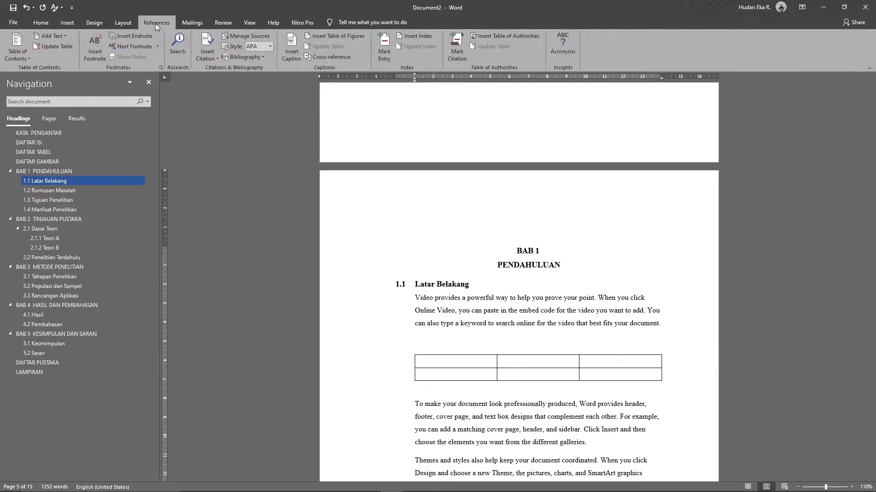
pyautogui.click(291, 54)
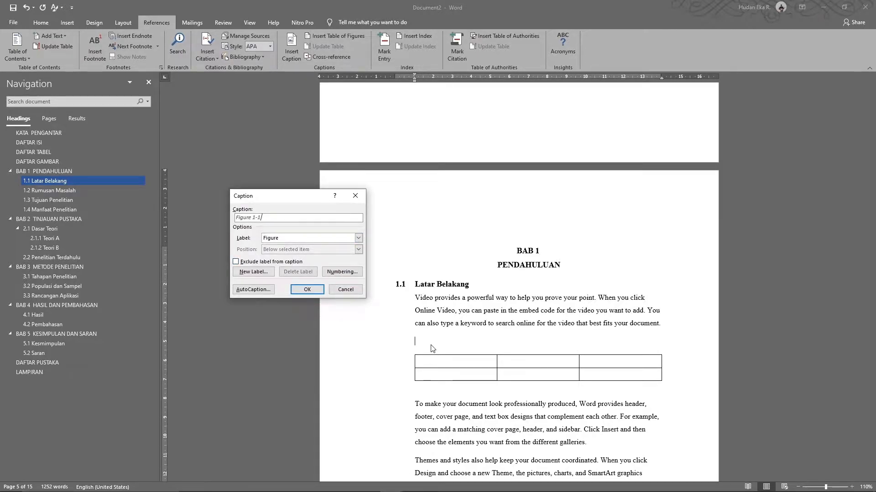
pyautogui.click(291, 238)
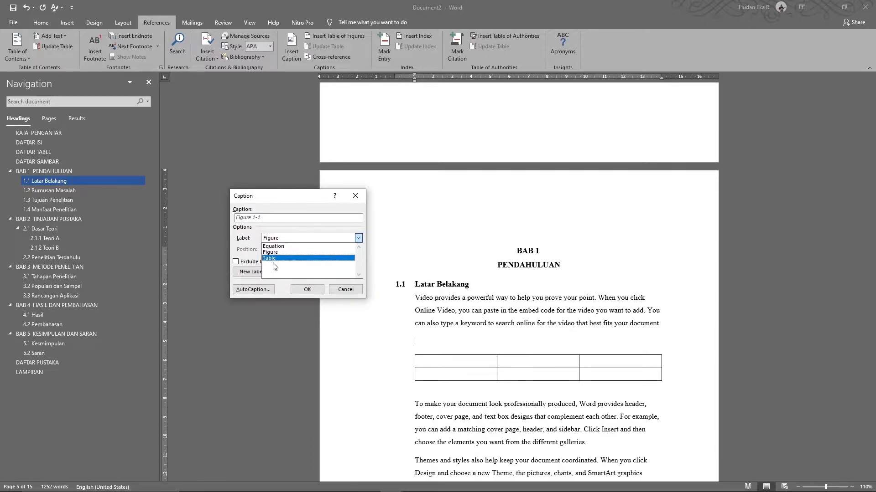
pyautogui.click(254, 272)
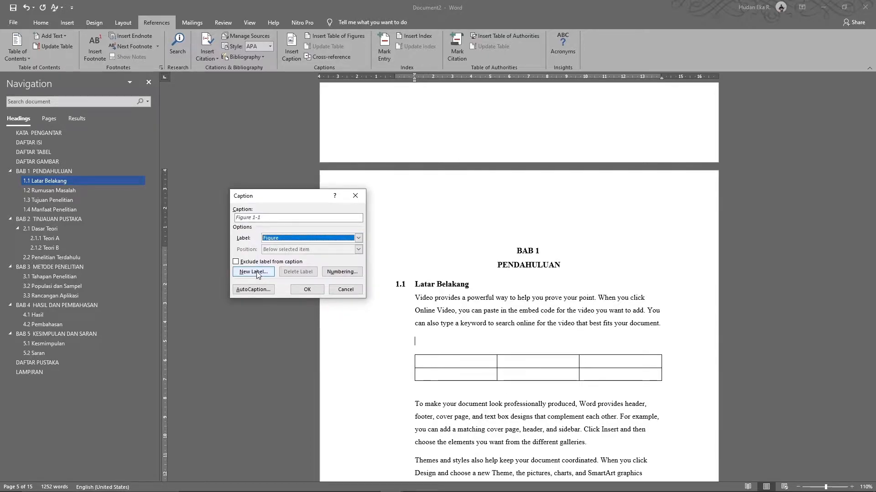
pyautogui.click(267, 274)
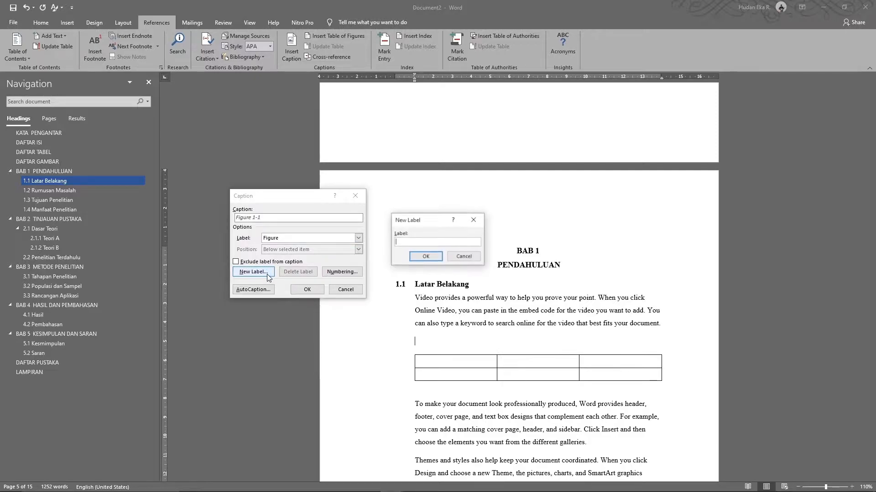
pyautogui.write('Tabel')
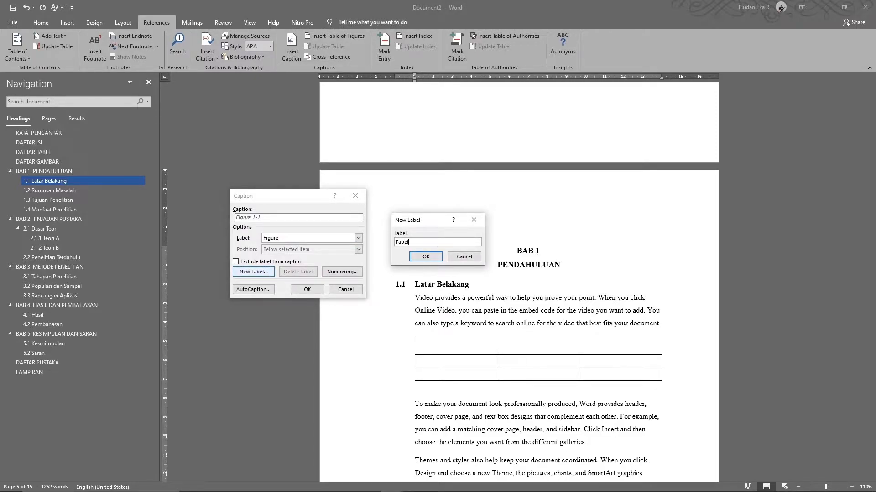
pyautogui.click(424, 256)
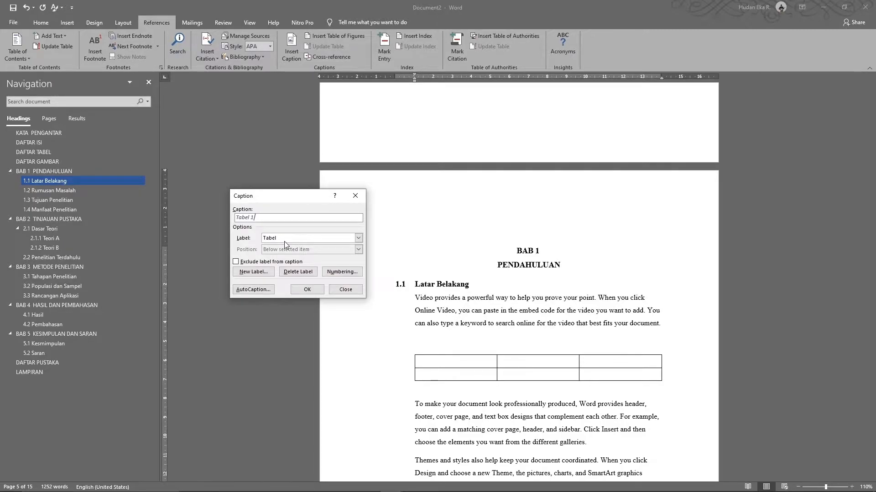
pyautogui.write('. Tabel ABC')
pyautogui.click(307, 290)
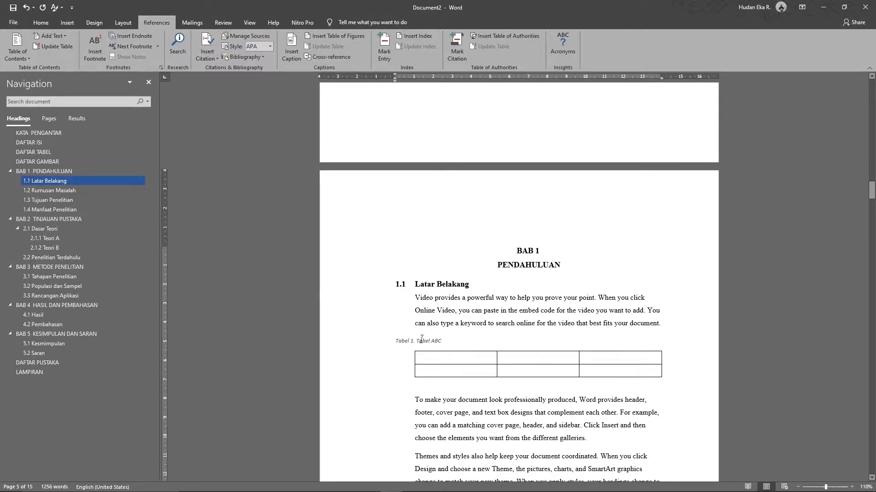
# Format the table caption as Times New Roman, size 10, without italics, and centre it above the table
pyautogui.scroll(1, 435, 344)
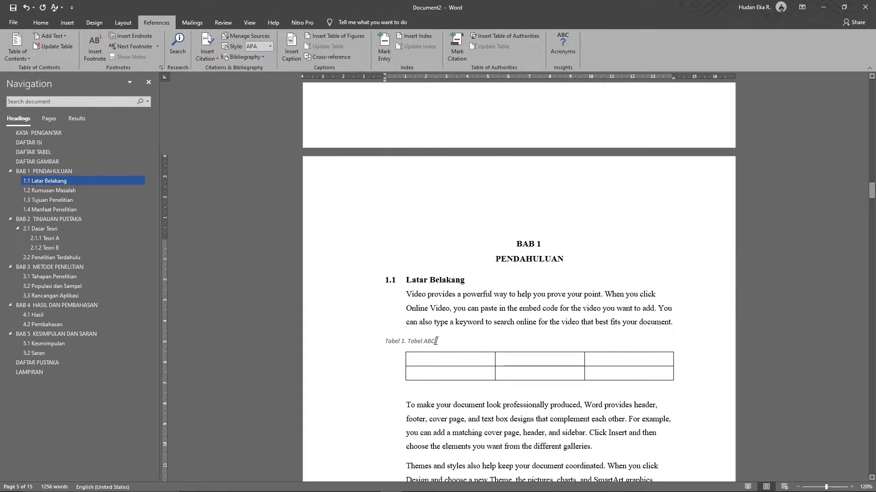
pyautogui.click(372, 343)
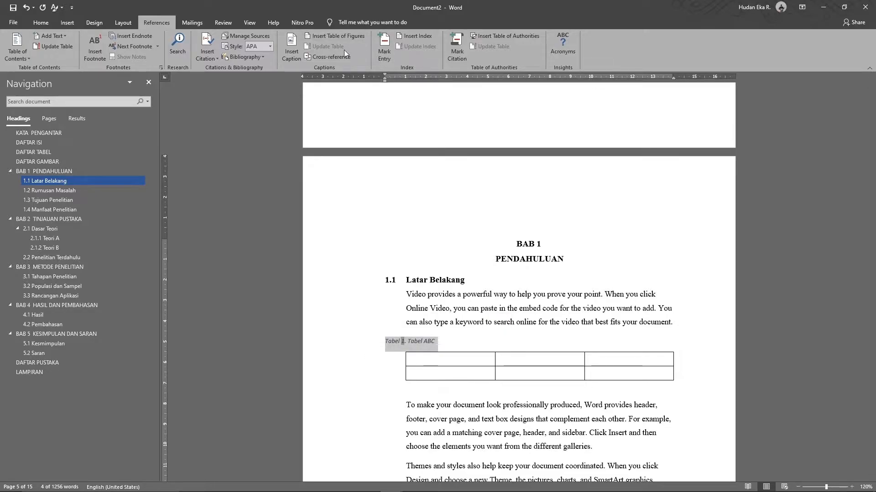
pyautogui.click(40, 23)
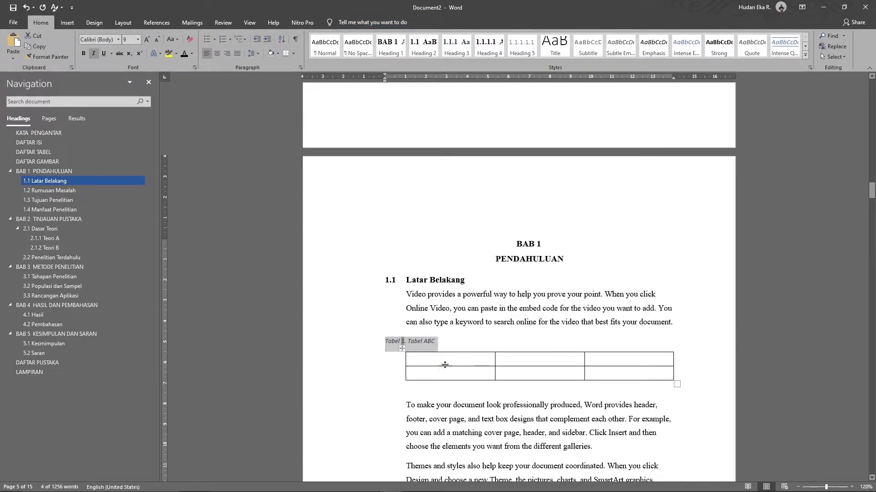
pyautogui.click(100, 40)
pyautogui.write('Times New Roman')
pyautogui.press('Tab')
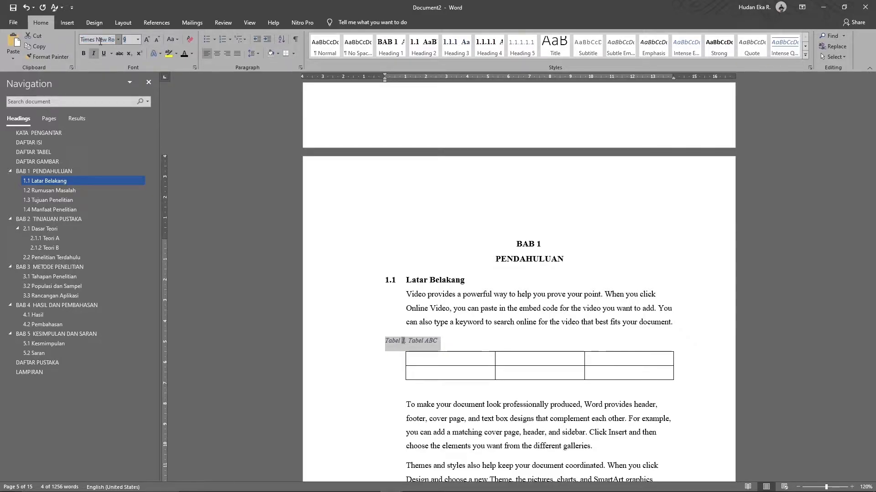
pyautogui.write('10')
pyautogui.press('Return')
pyautogui.click(93, 54)
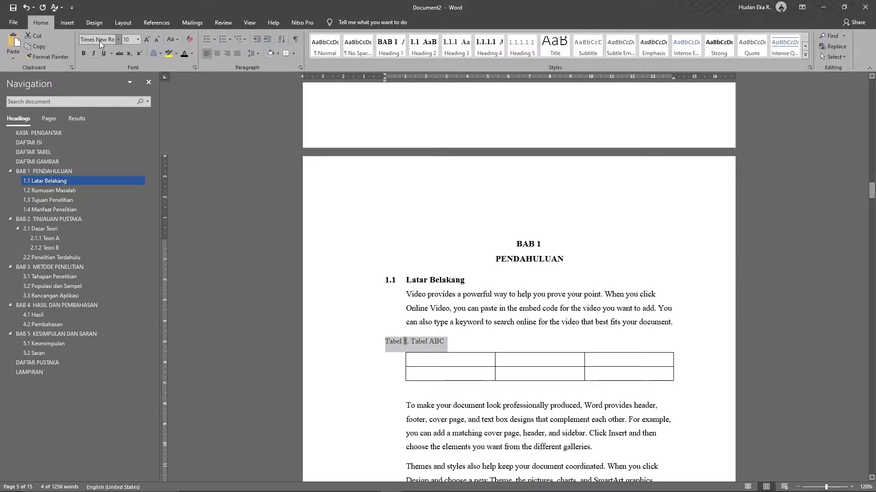
pyautogui.hotkey('ctrl', 'e')
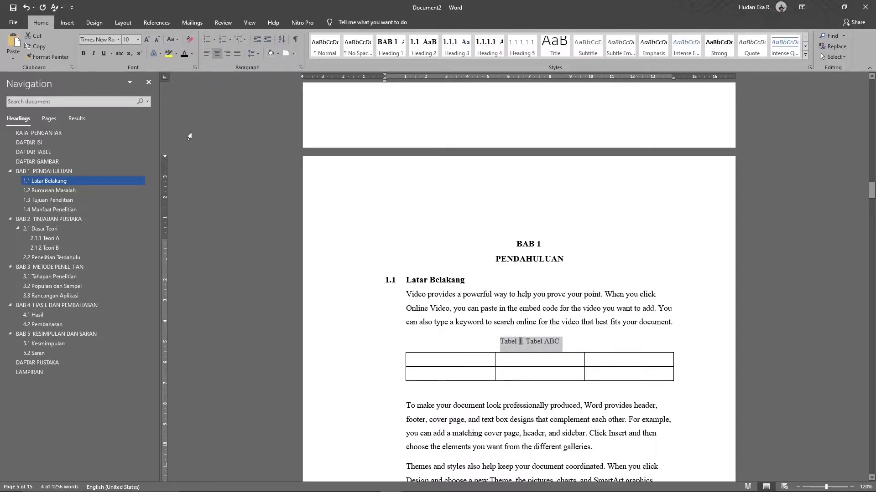
pyautogui.click(490, 308)
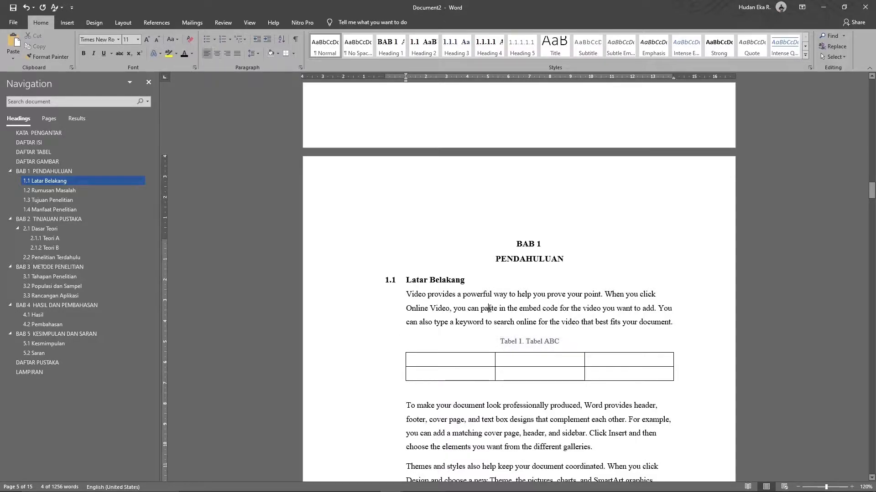
pyautogui.scroll(-3, 523, 270)
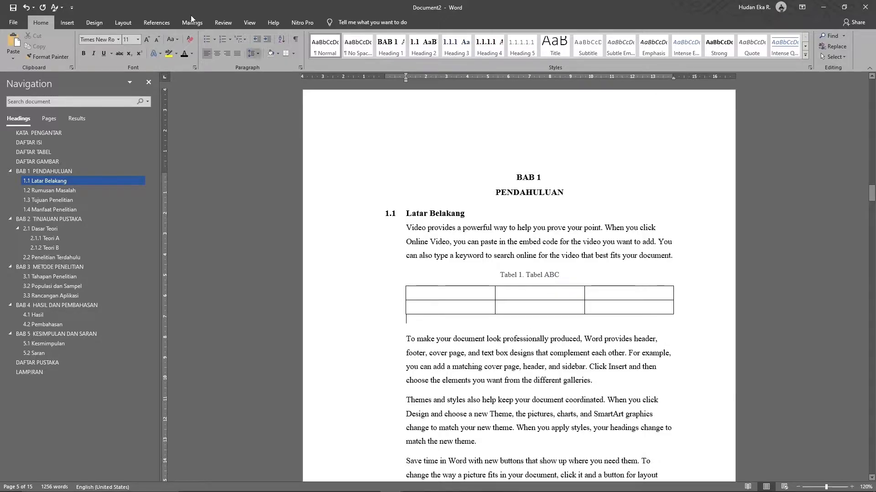
# Update the Caption style to match the formatting of the "Tabel 1. Tabel ABC" caption in section 1.1
pyautogui.click(157, 22)
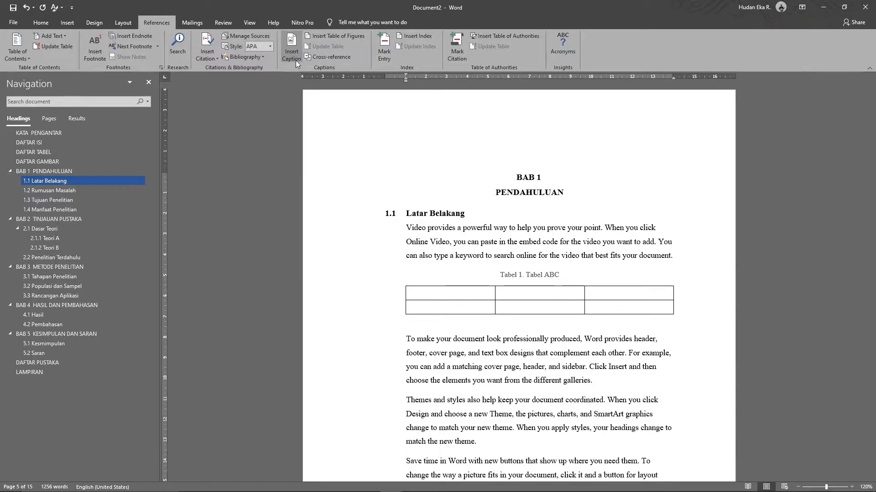
pyautogui.click(541, 275)
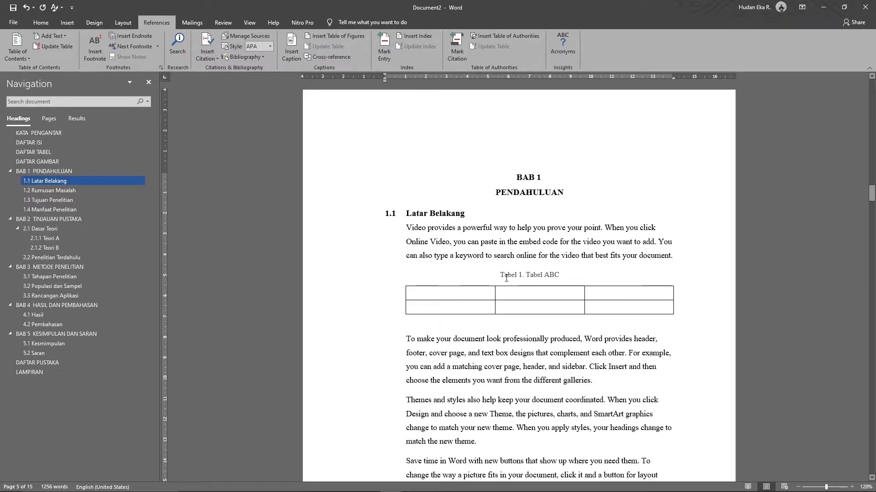
pyautogui.moveTo(500, 275); pyautogui.dragTo(561, 275)
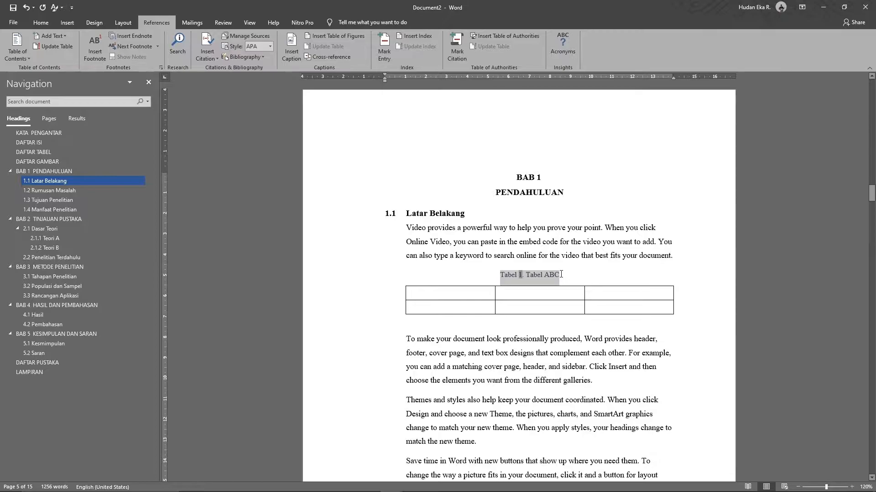
pyautogui.click(41, 23)
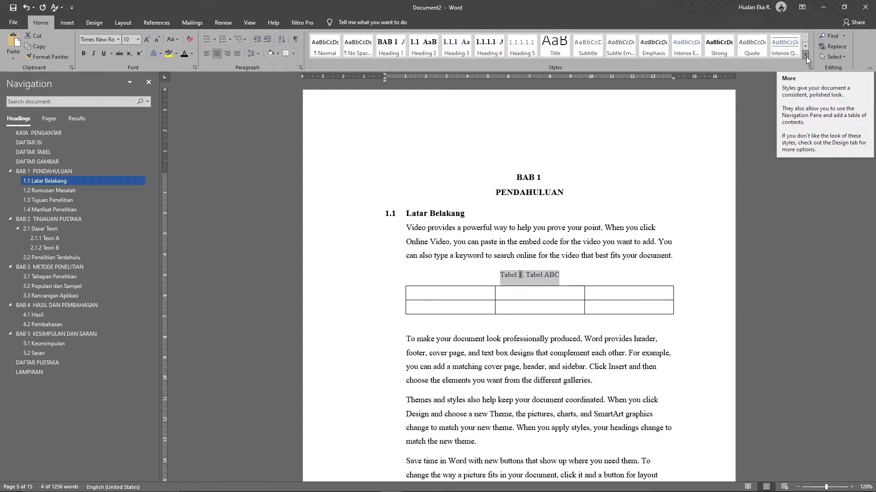
pyautogui.click(806, 58)
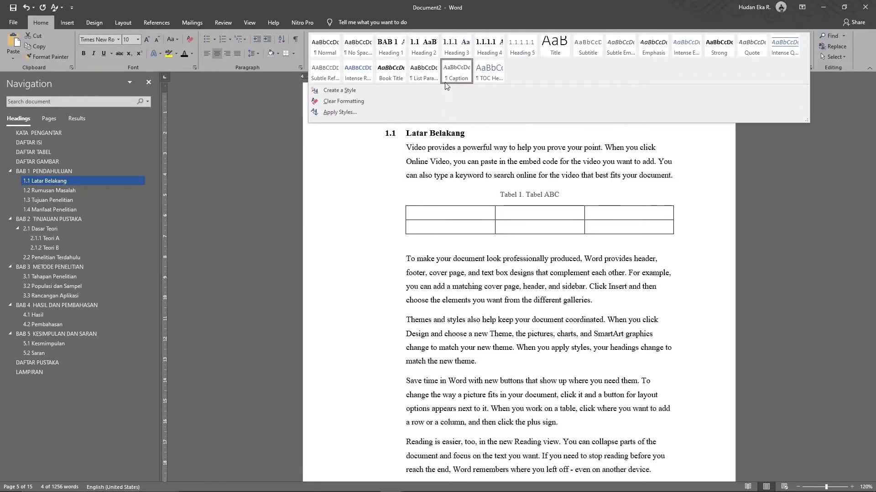
pyautogui.rightClick(455, 72)
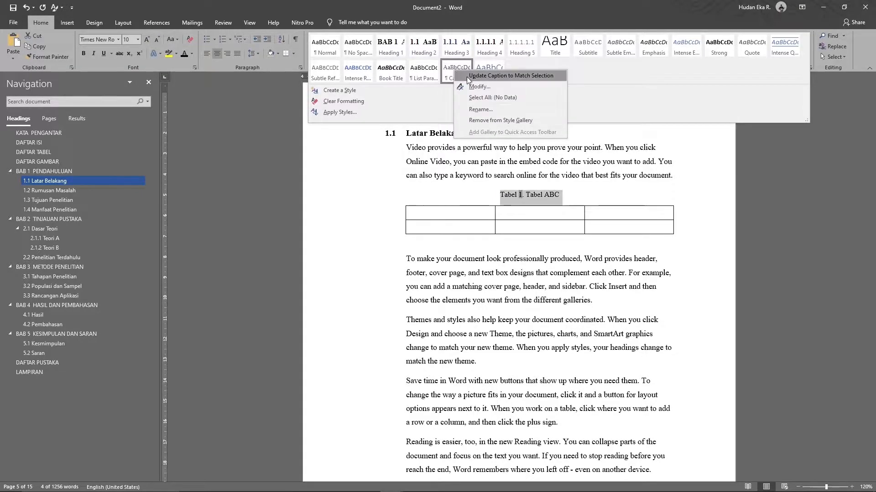
pyautogui.click(468, 76)
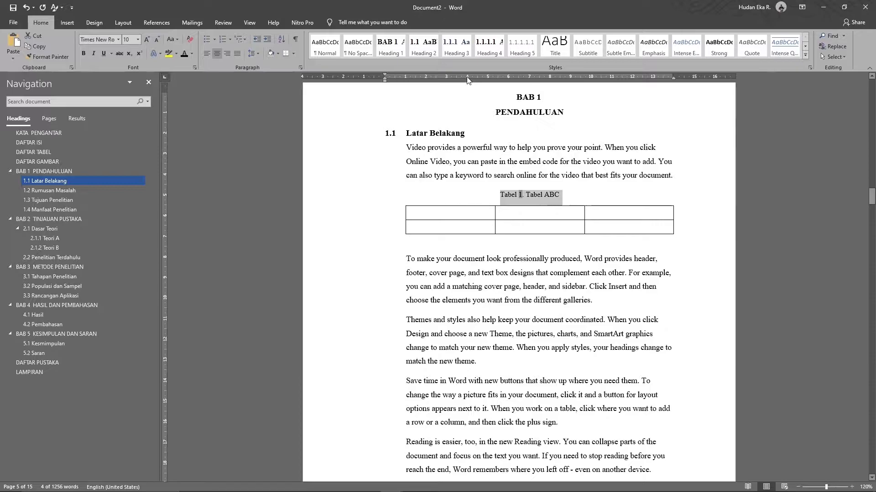
pyautogui.click(562, 245)
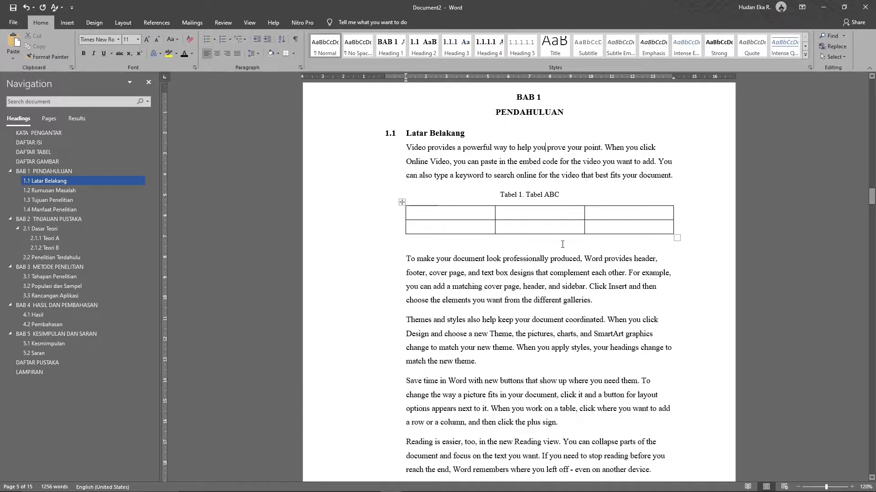
# Add an empty line directly below the code picture in section 2.1 Dasar Teori
pyautogui.scroll(-15, 562, 244)
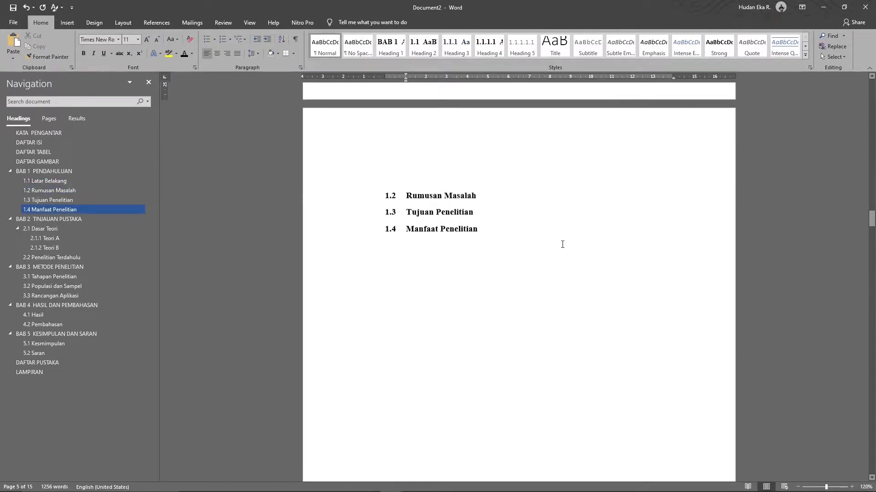
pyautogui.scroll(-15, 562, 244)
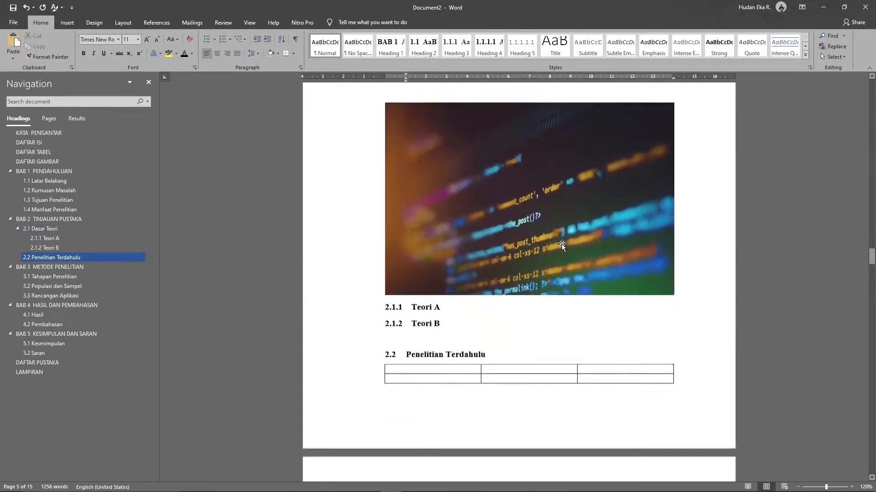
pyautogui.scroll(1, 562, 245)
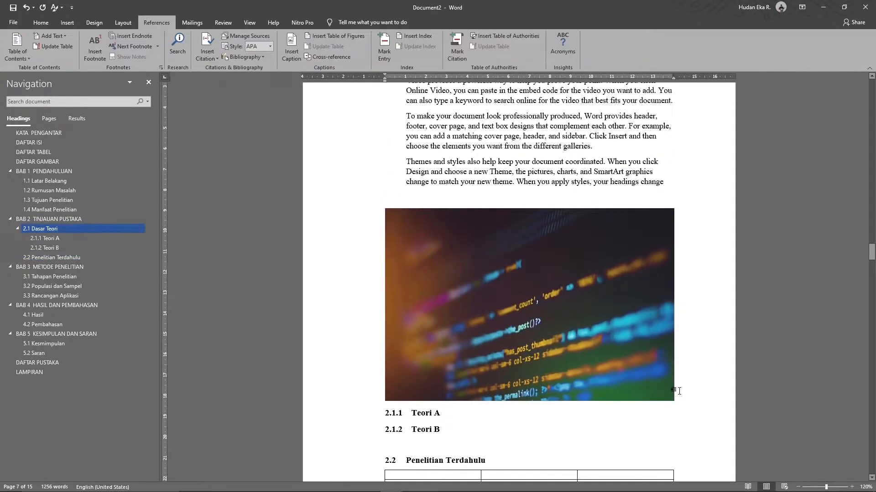
pyautogui.press('Return')
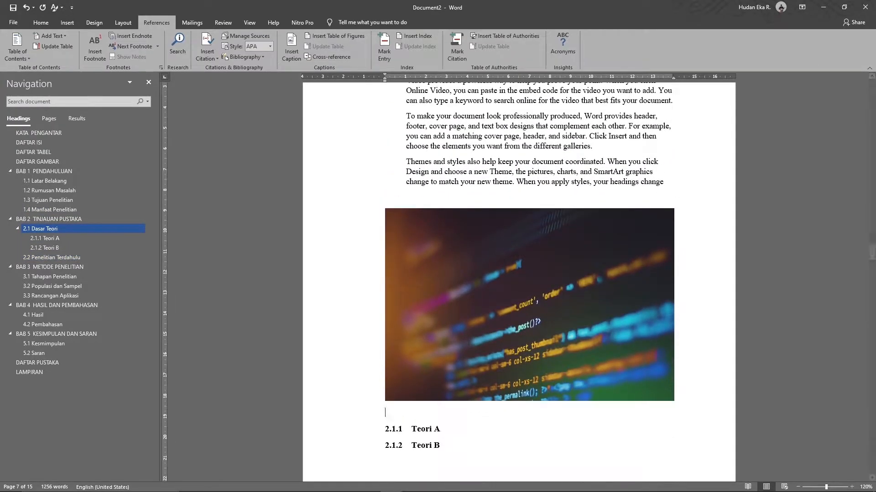
# Create a new caption label "Gambar" and insert the caption "Gambar 1. Gambar ABC" below the code picture
pyautogui.click(290, 54)
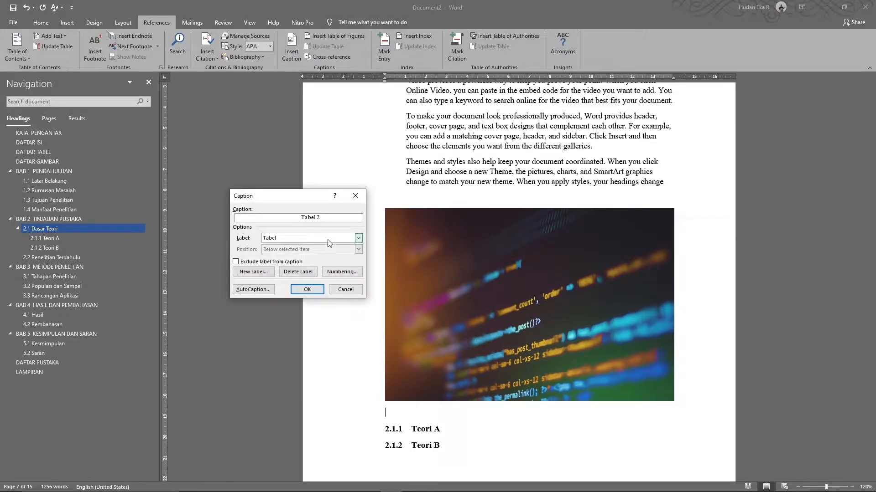
pyautogui.click(327, 238)
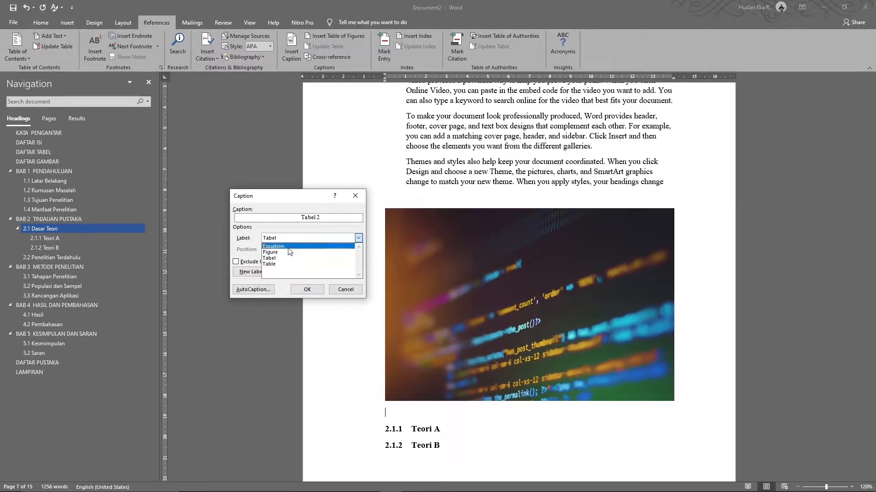
pyautogui.click(252, 274)
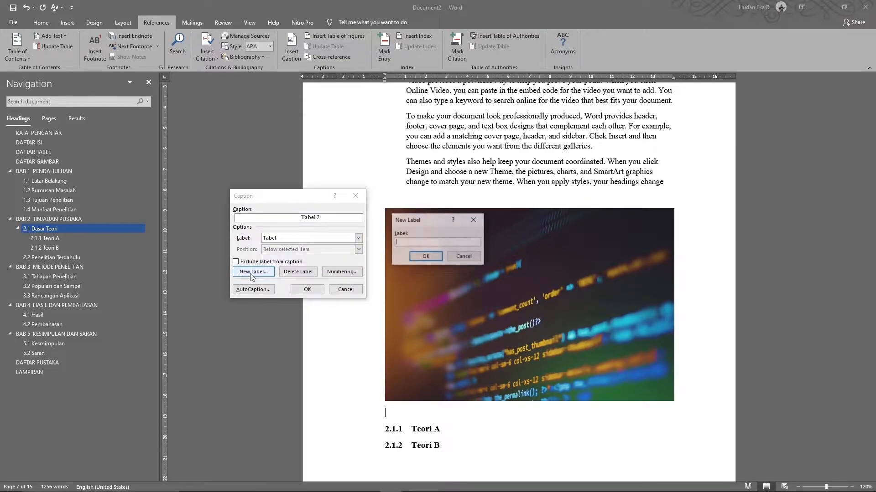
pyautogui.write('Gambar')
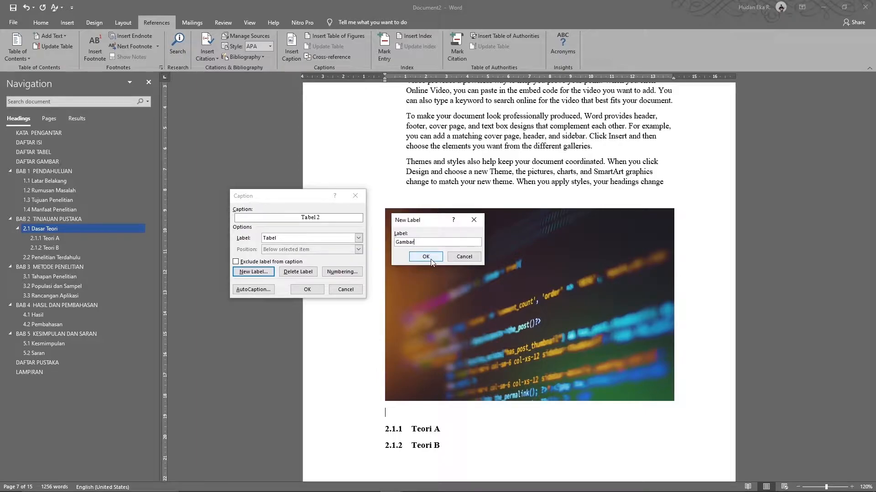
pyautogui.click(431, 258)
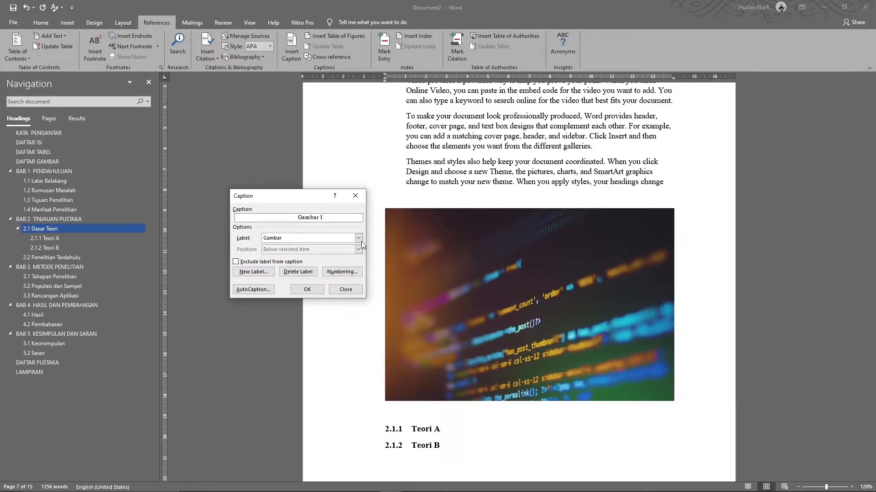
pyautogui.write('. Gambar B')
pyautogui.press('BackSpace')
pyautogui.write('ABC')
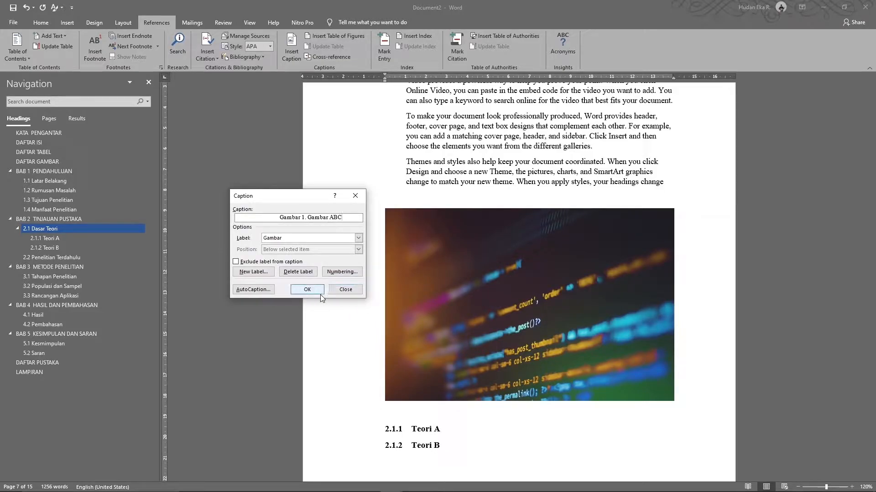
pyautogui.click(319, 294)
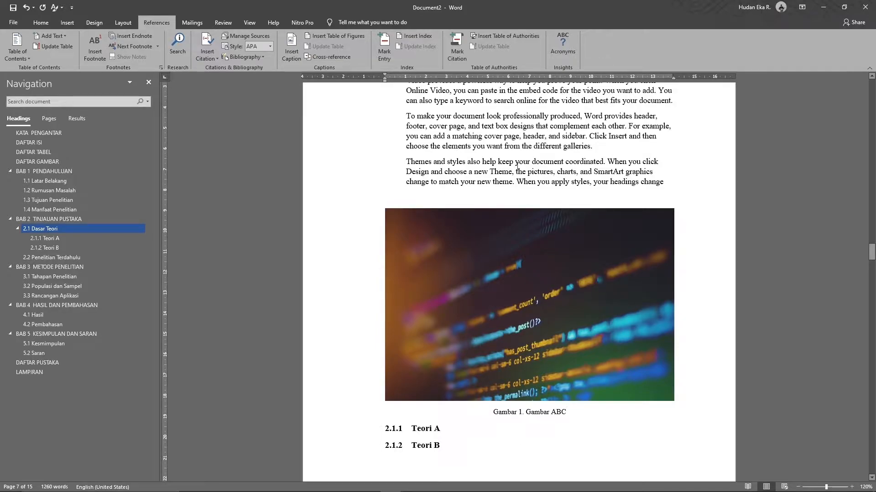
# Add an empty line between the heading 2.2 Penelitian Terdahulu and its table
pyautogui.scroll(-3, 545, 251)
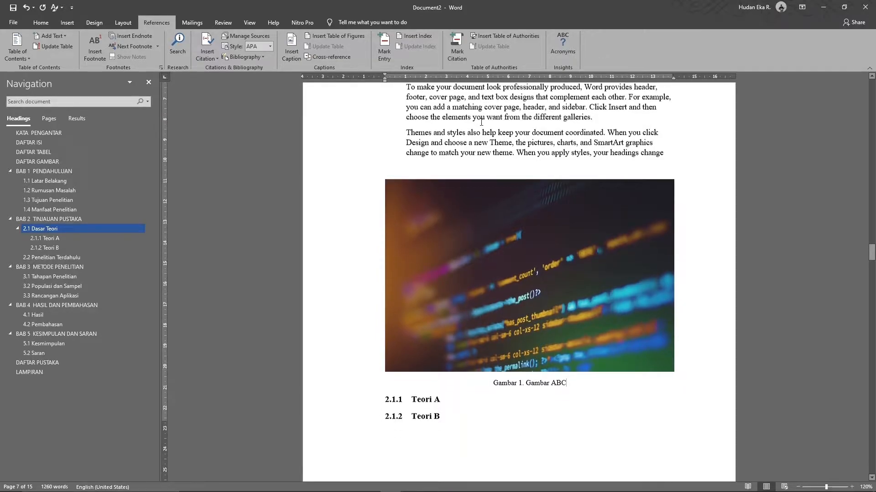
pyautogui.scroll(-10, 511, 283)
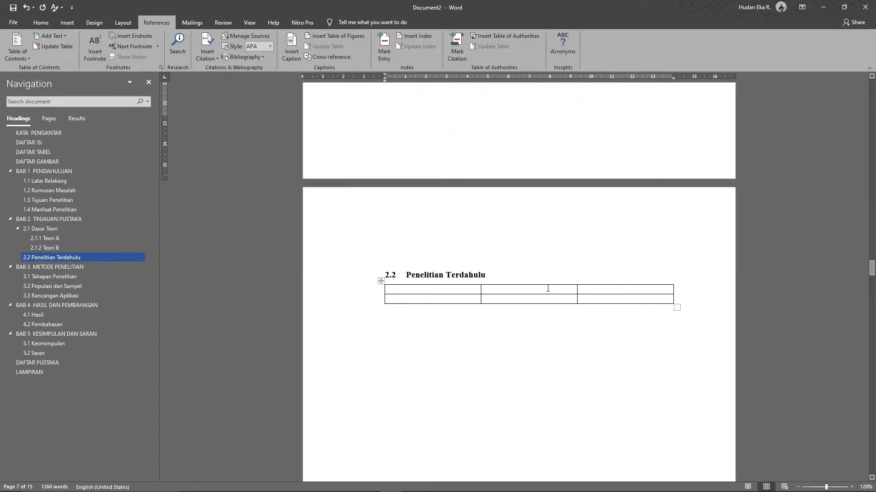
pyautogui.click(529, 280)
pyautogui.press('Return')
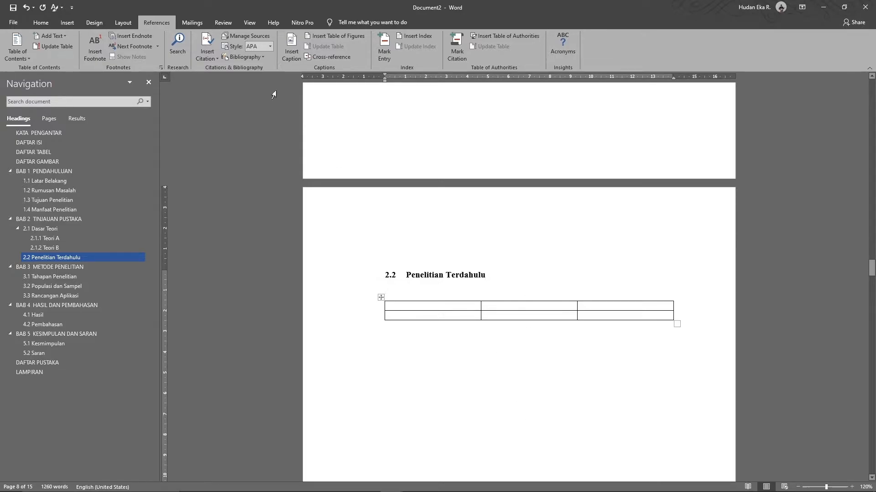
# Insert the caption "Tabel 2. Tabel DEF" with the label "Tabel" above the table in section 2.2
pyautogui.click(296, 59)
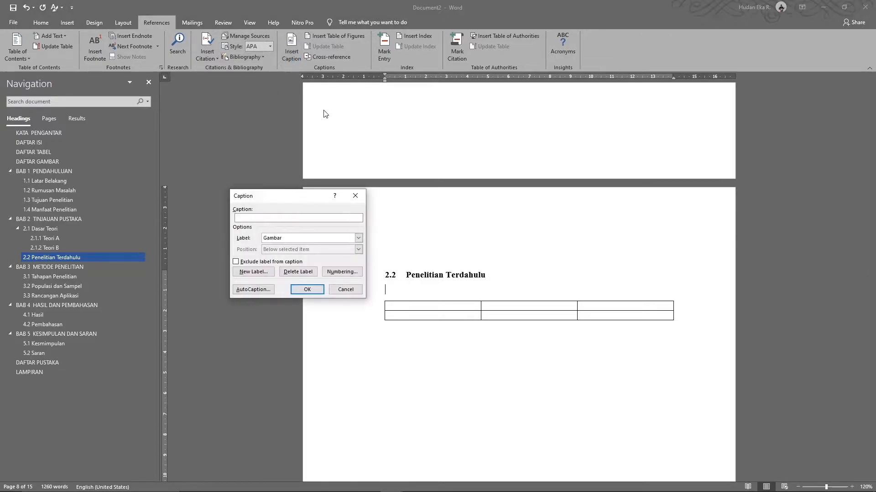
pyautogui.click(358, 238)
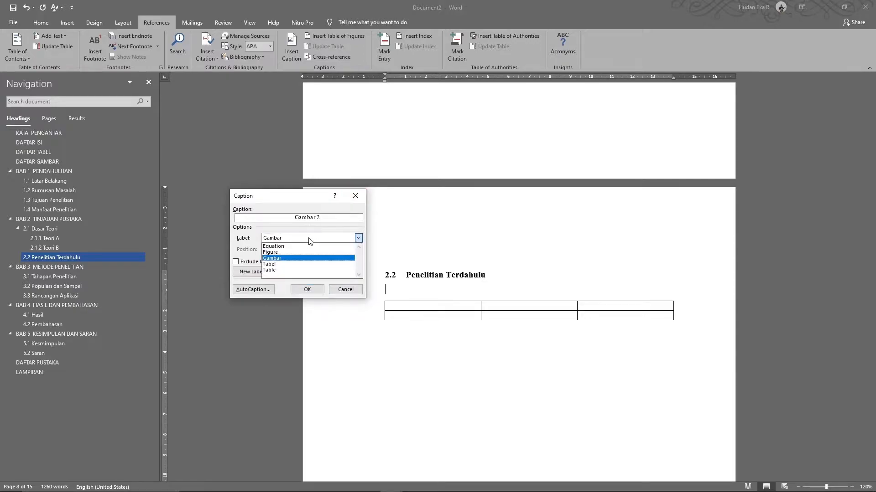
pyautogui.click(296, 264)
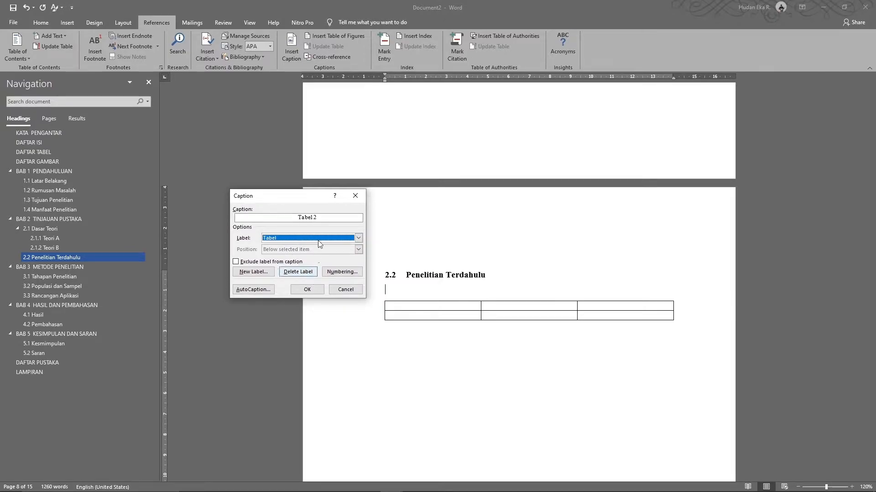
pyautogui.click(328, 219)
pyautogui.write('.')
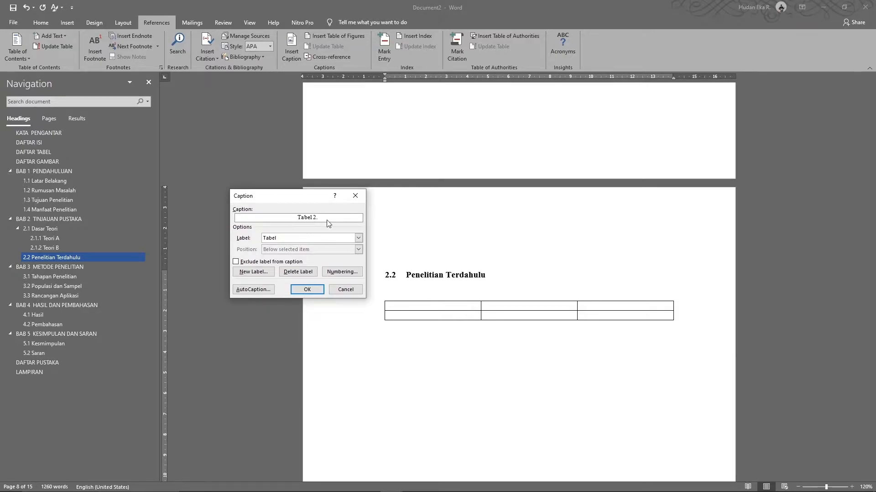
pyautogui.write(' Tabel DEF')
pyautogui.click(317, 293)
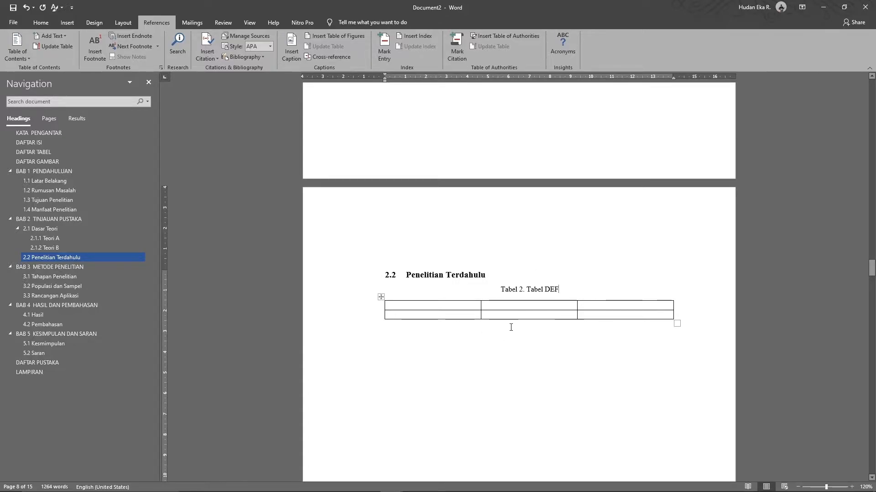
# Start a caption with the label "Gambar" for the laptop picture in section 4.1 Hasil
pyautogui.scroll(-5, 510, 331)
pyautogui.scroll(-18, 509, 331)
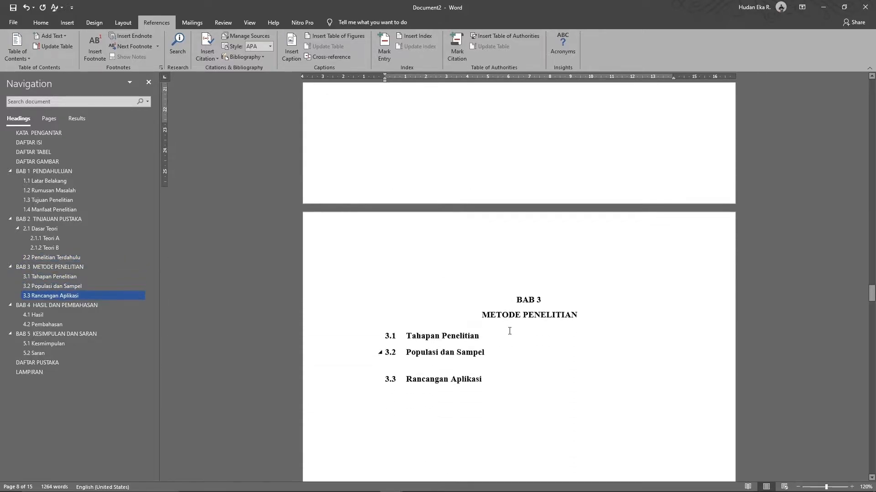
pyautogui.scroll(-16, 509, 331)
pyautogui.scroll(8, 577, 307)
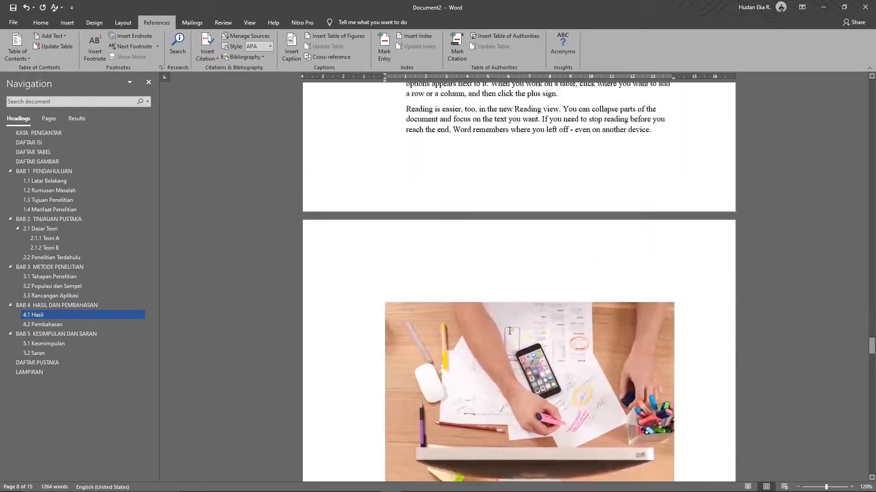
pyautogui.click(577, 306)
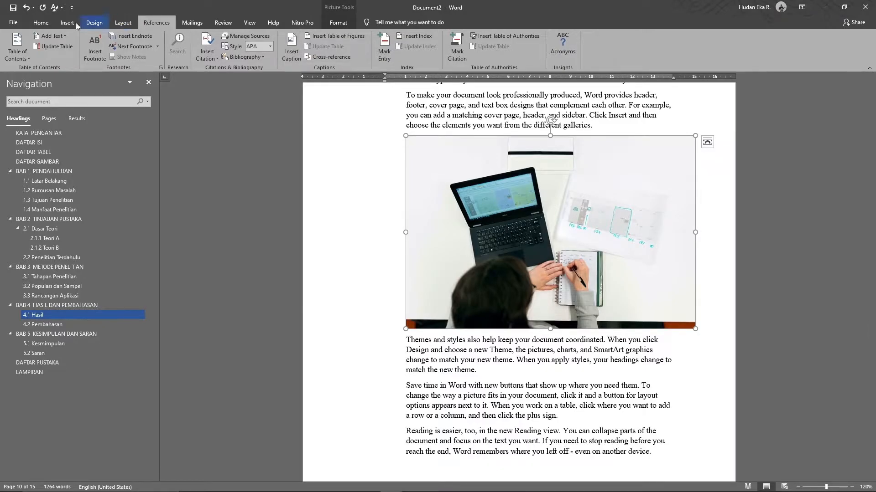
pyautogui.click(41, 22)
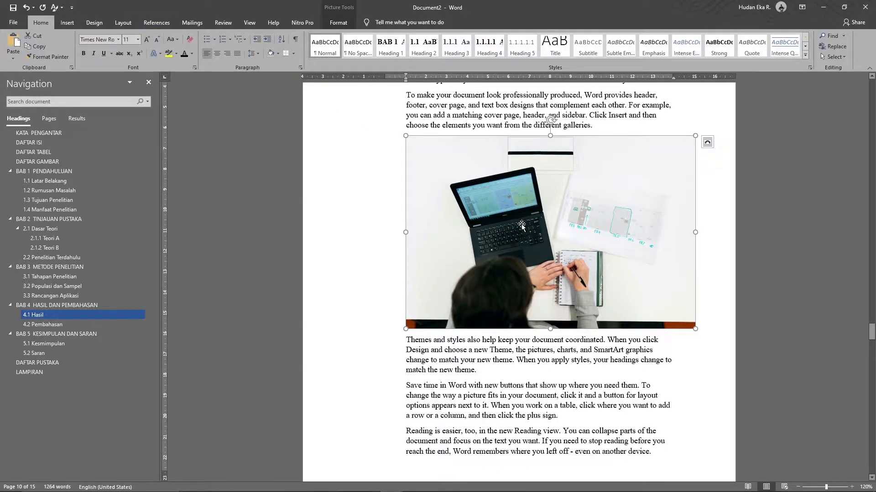
pyautogui.rightClick(547, 290)
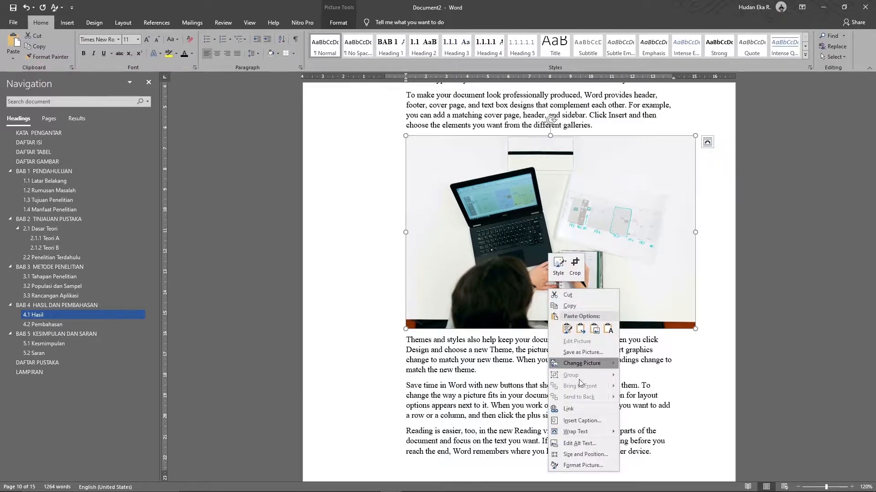
pyautogui.click(578, 421)
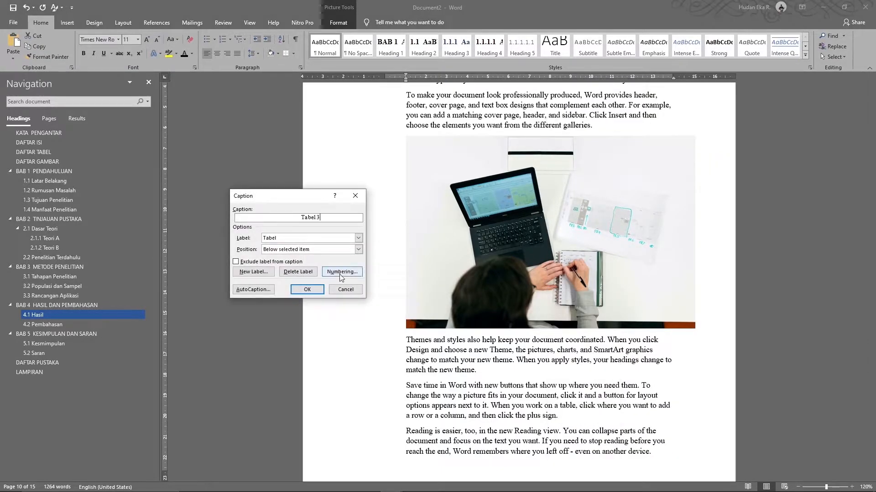
pyautogui.click(315, 238)
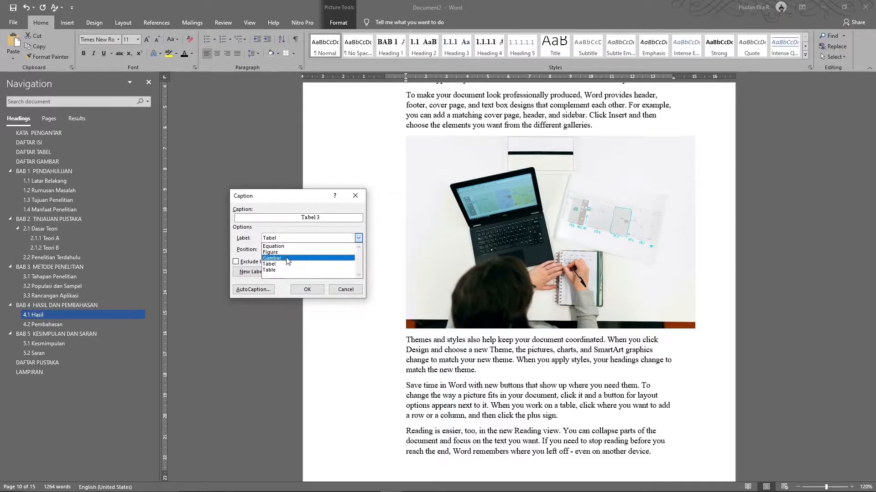
pyautogui.click(287, 261)
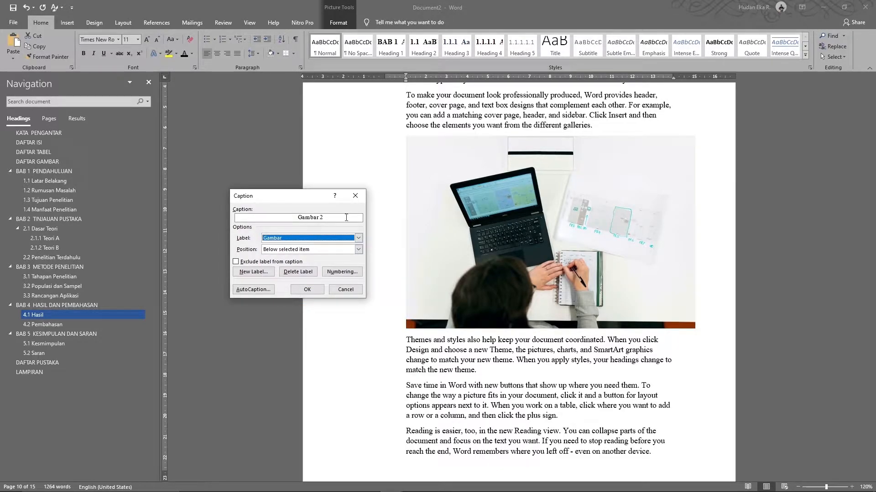
# Complete the caption text as "Gambar 2. Gambar DEF" and insert it below the laptop picture
pyautogui.click(346, 217)
pyautogui.write('.')
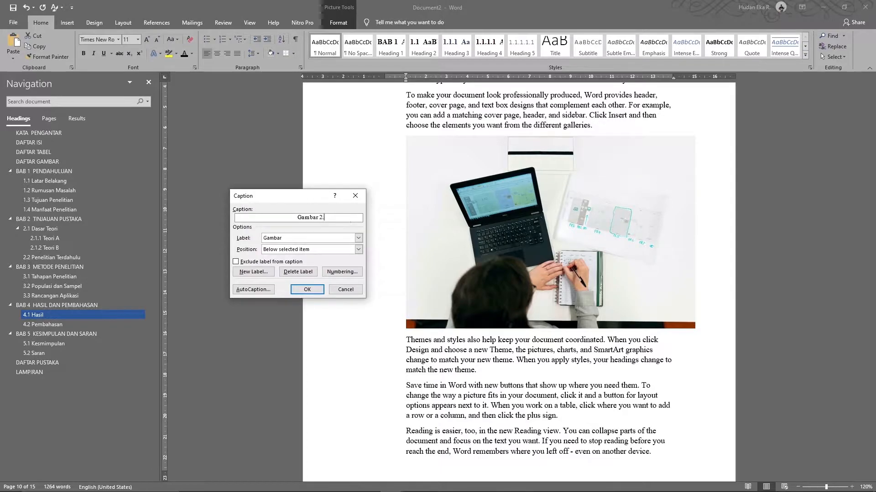
pyautogui.write(' G')
pyautogui.write('mbar')
pyautogui.press('BackSpace')
pyautogui.press('BackSpace')
pyautogui.press('BackSpace')
pyautogui.press('BackSpace')
pyautogui.write('ambar DEF')
pyautogui.click(316, 291)
# Centre the "Gambar 2. Gambar DEF" caption and indent it to sit under the picture
pyautogui.hotkey('ctrl', 'e')
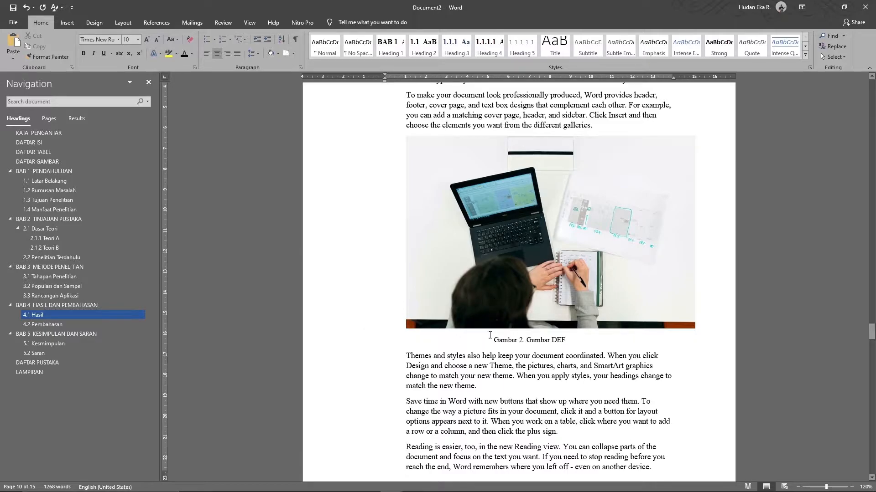
pyautogui.press('Tab')
pyautogui.press('Tab')
pyautogui.press('Tab')
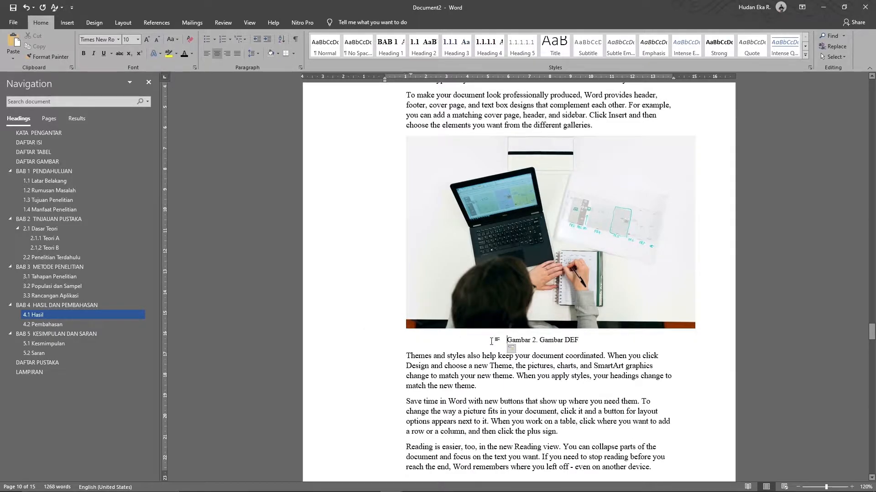
pyautogui.click(550, 383)
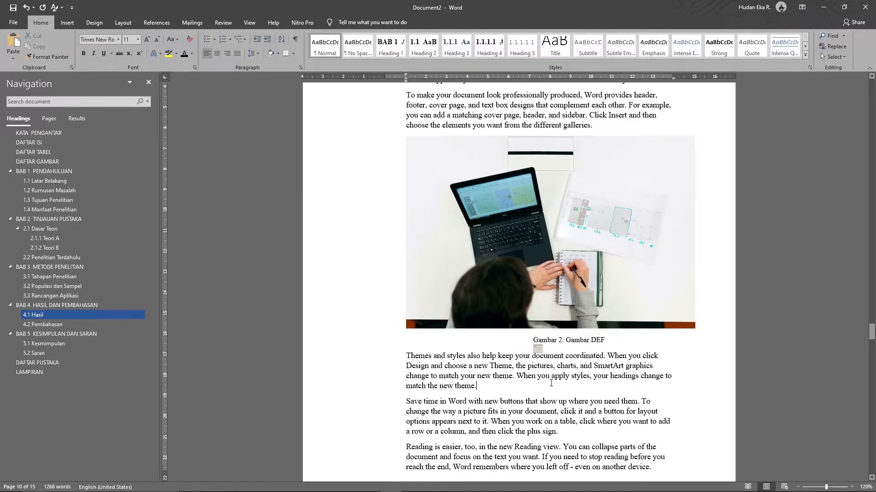
# Try to insert a caption with the label "Tabel" below the table in section 4.1 Hasil
pyautogui.scroll(7, 551, 383)
pyautogui.scroll(-14, 550, 383)
pyautogui.scroll(-9, 551, 384)
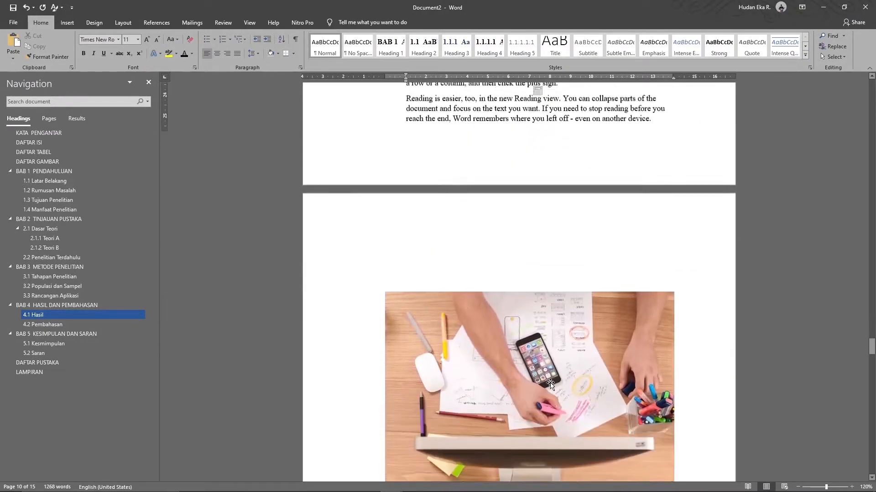
pyautogui.scroll(7, 548, 276)
pyautogui.scroll(7, 547, 276)
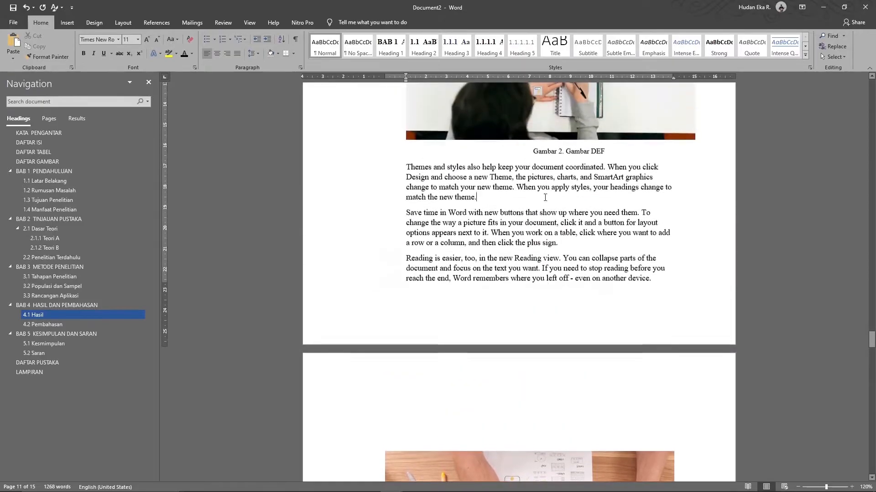
pyautogui.scroll(-12, 561, 273)
pyautogui.scroll(-6, 561, 273)
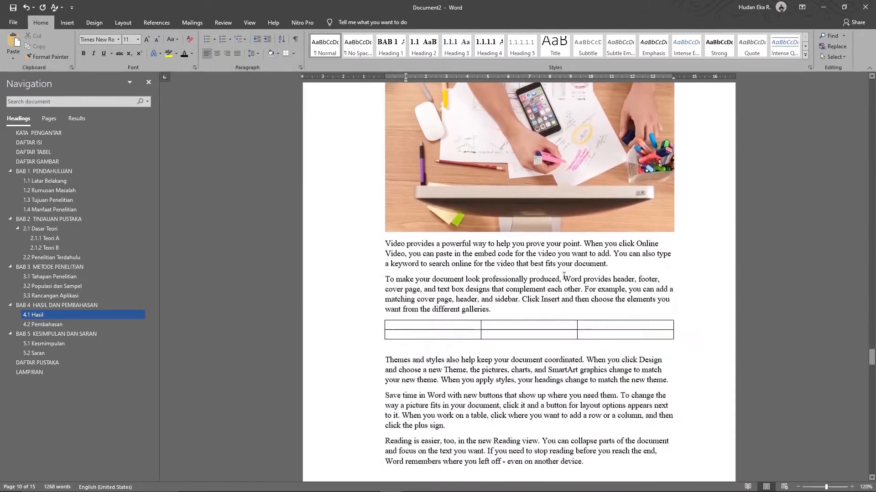
pyautogui.click(560, 148)
pyautogui.click(426, 311)
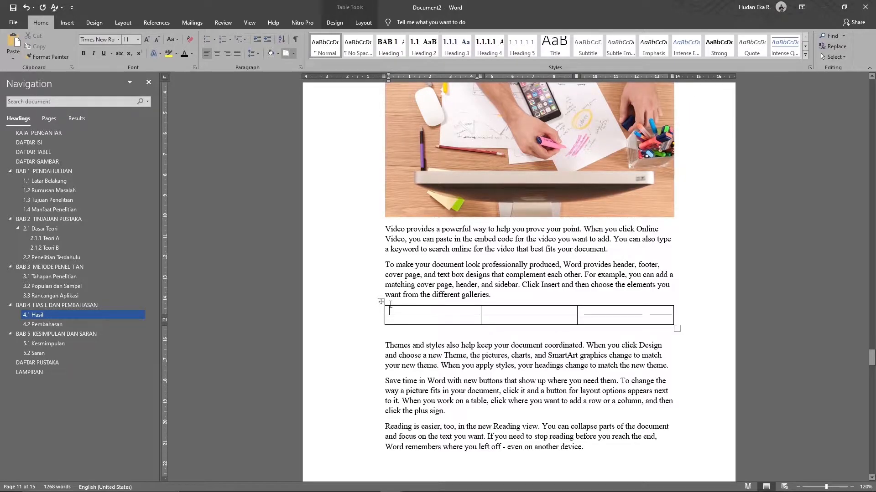
pyautogui.click(379, 302)
pyautogui.rightClick(380, 301)
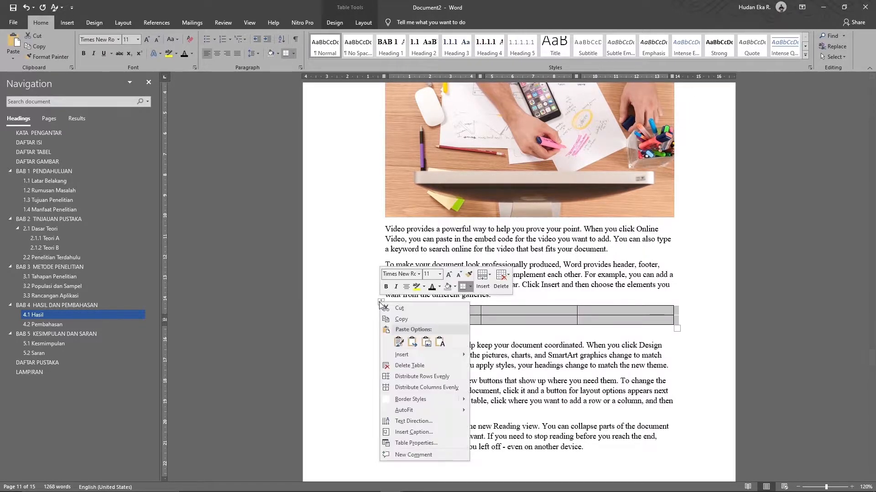
pyautogui.click(414, 432)
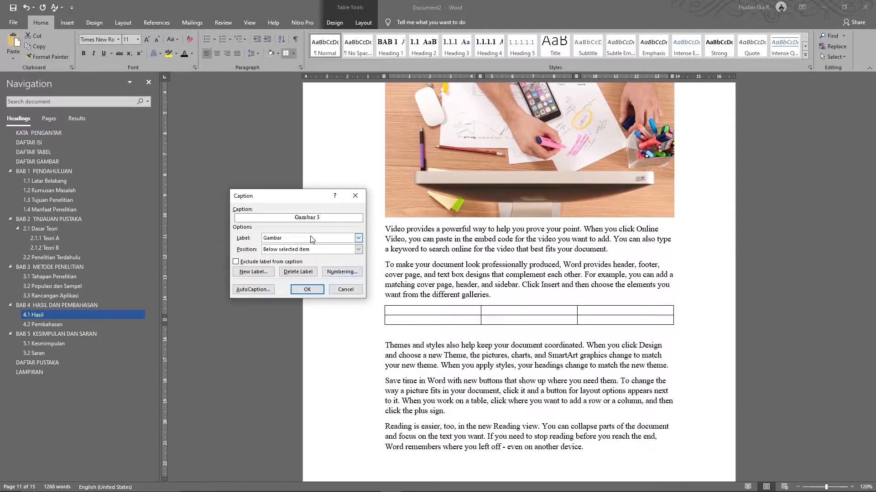
pyautogui.click(314, 239)
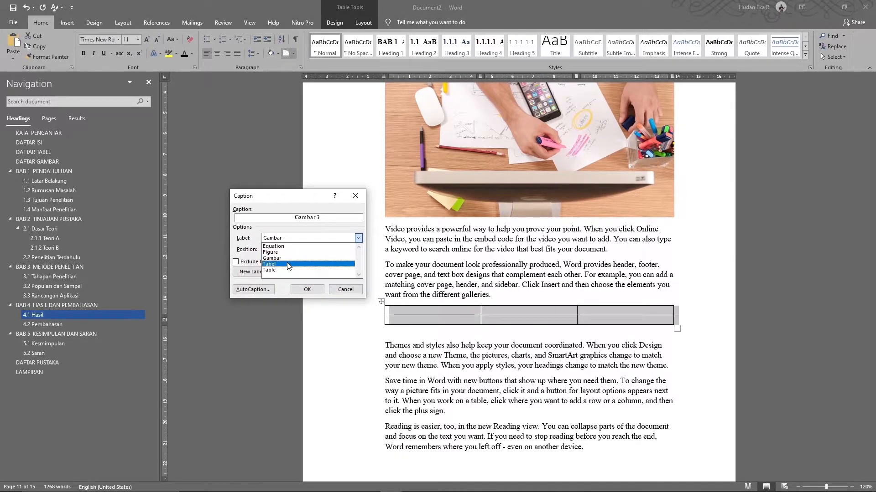
pyautogui.click(305, 275)
pyautogui.click(307, 289)
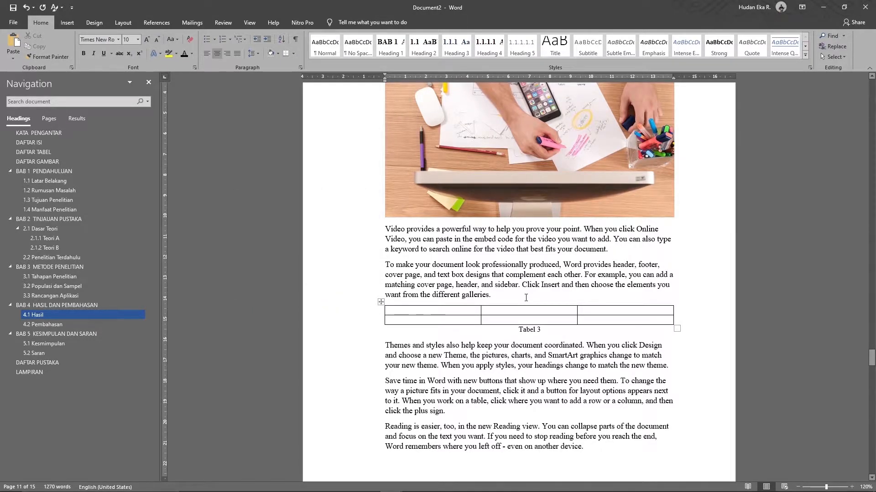
pyautogui.hotkey('ctrl', 'z')
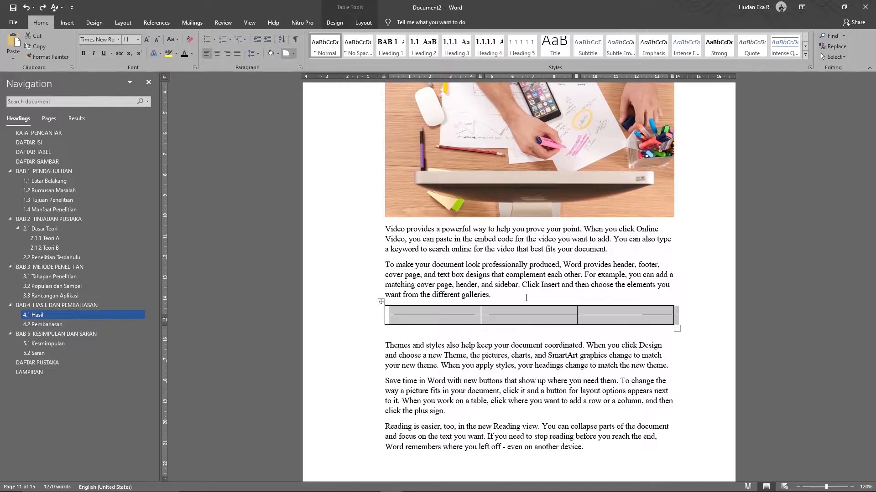
# Add an empty line above the table in section 4.1 Hasil and insert the caption "Tabel 3. Tabel ZXC" there
pyautogui.click(526, 297)
pyautogui.press('Return')
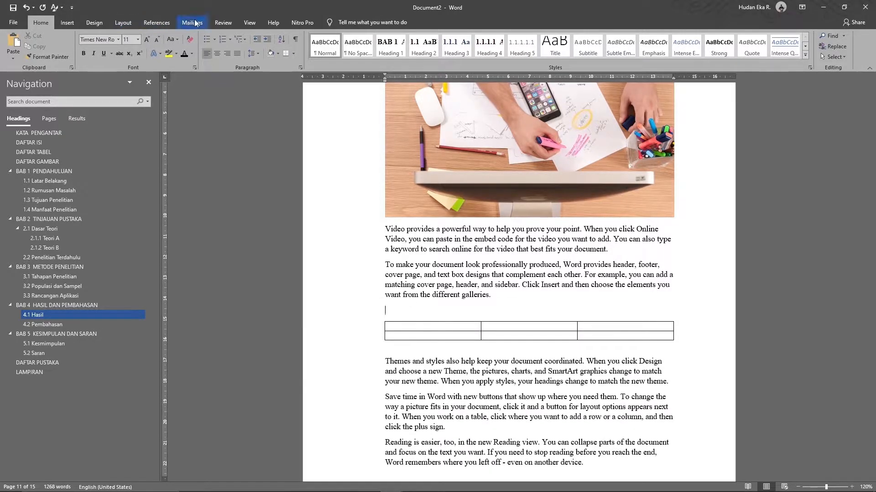
pyautogui.click(156, 25)
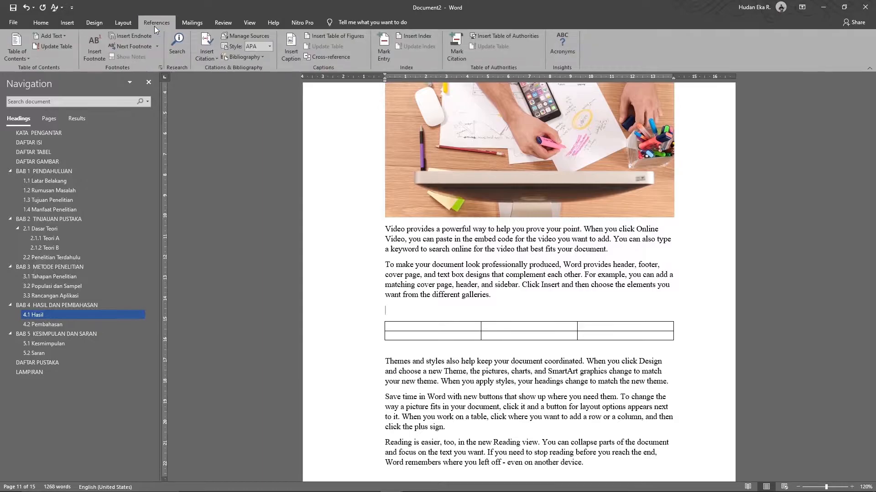
pyautogui.click(288, 53)
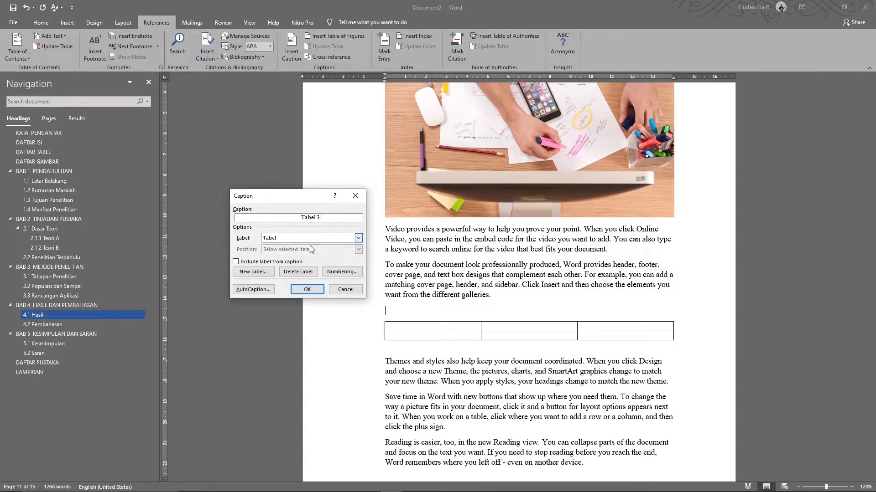
pyautogui.write('. ')
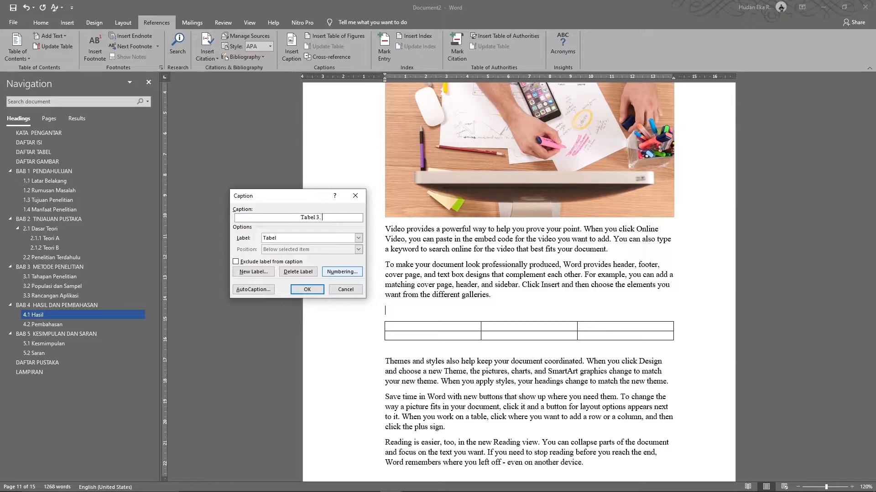
pyautogui.write('Tabel ZXC')
pyautogui.press('Return')
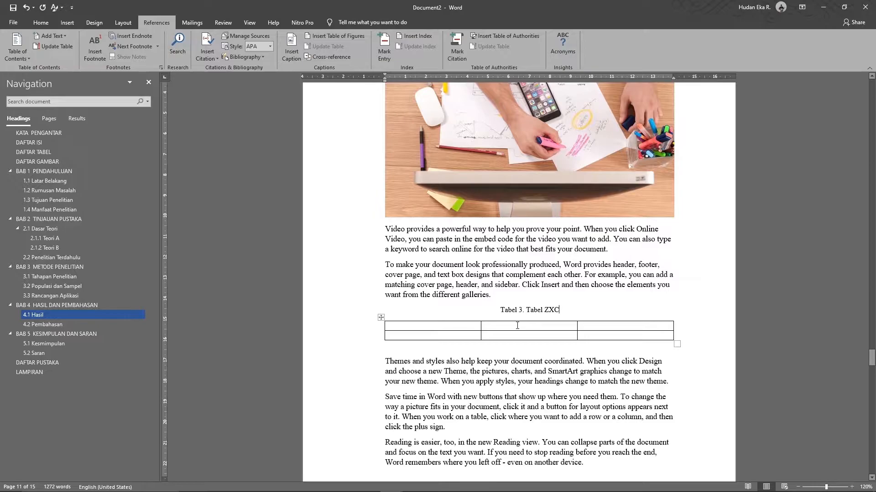
# Undo all inserted table and picture captions and their added lines, back to the uncaptioned table in section 1.1 Latar Belakang
pyautogui.hotkey('ctrl', 'z')
pyautogui.hotkey('ctrl', 'z')
pyautogui.hotkey('ctrl', 'z')
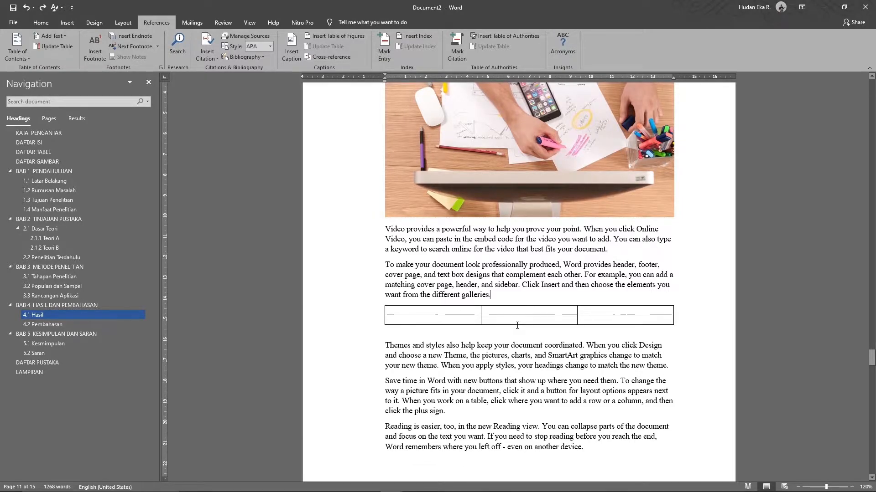
pyautogui.hotkey('ctrl', 'z')
pyautogui.hotkey('ctrl', 'z')
pyautogui.hotkey('ctrl', 'z')
pyautogui.hotkey('ctrl', 'z')
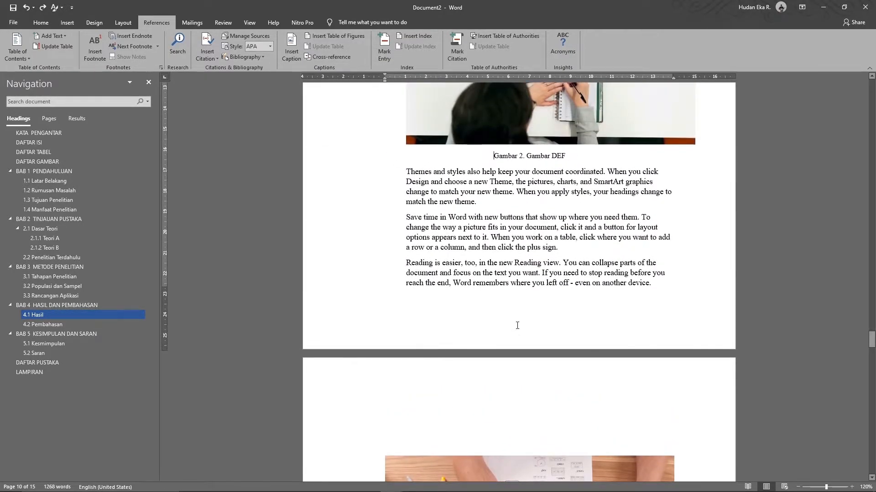
pyautogui.hotkey('ctrl', 'z')
pyautogui.hotkey('ctrl', 'z')
pyautogui.hotkey('ctrl', 'z')
pyautogui.hotkey('ctrl', 'z')
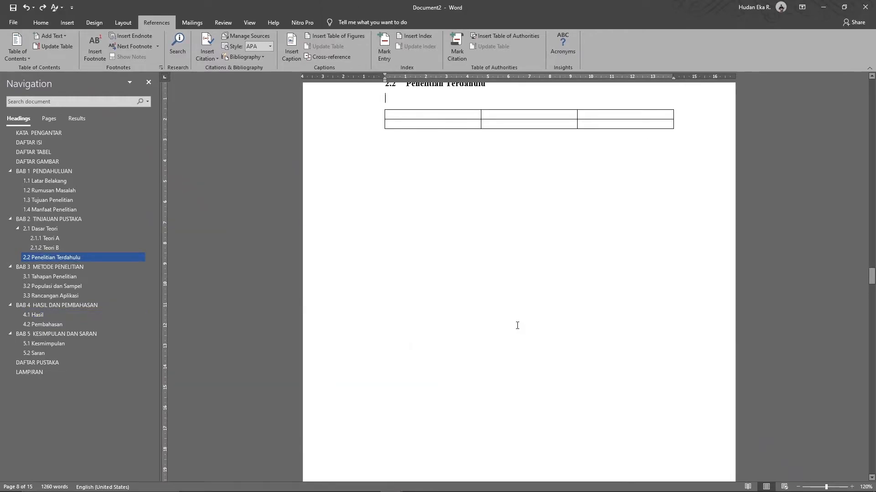
pyautogui.hotkey('ctrl', 'z')
pyautogui.hotkey('ctrl', 'z')
pyautogui.hotkey('ctrl', 'z')
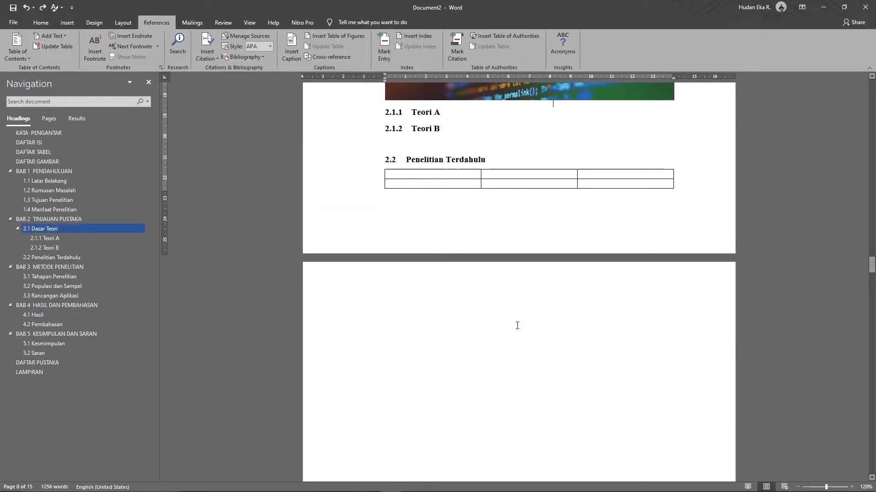
pyautogui.hotkey('ctrl', 'z')
pyautogui.hotkey('ctrl', 'z')
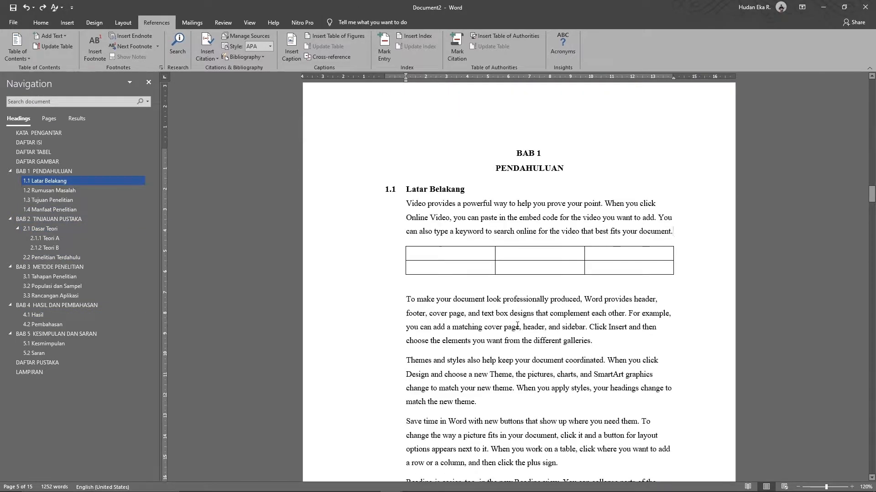
# Add an empty line above the table in section 1.1 Latar Belakang and start a caption there with the label "Tabel"
pyautogui.scroll(2, 595, 335)
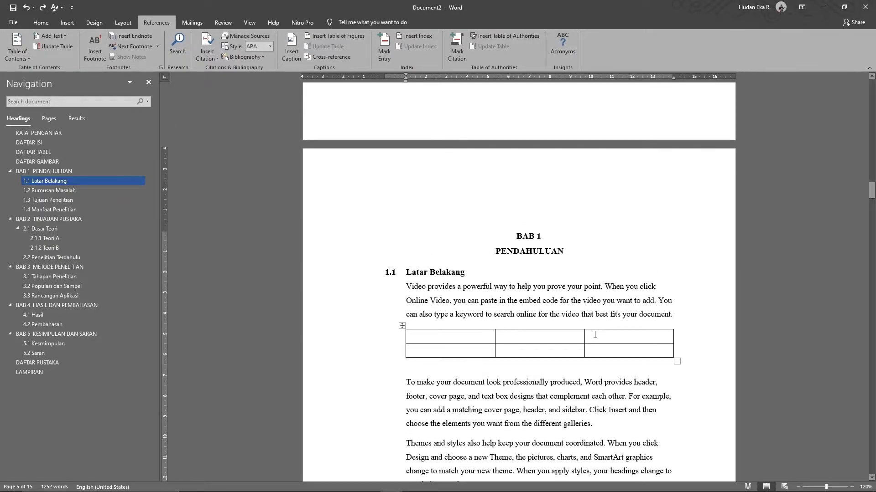
pyautogui.press('Return')
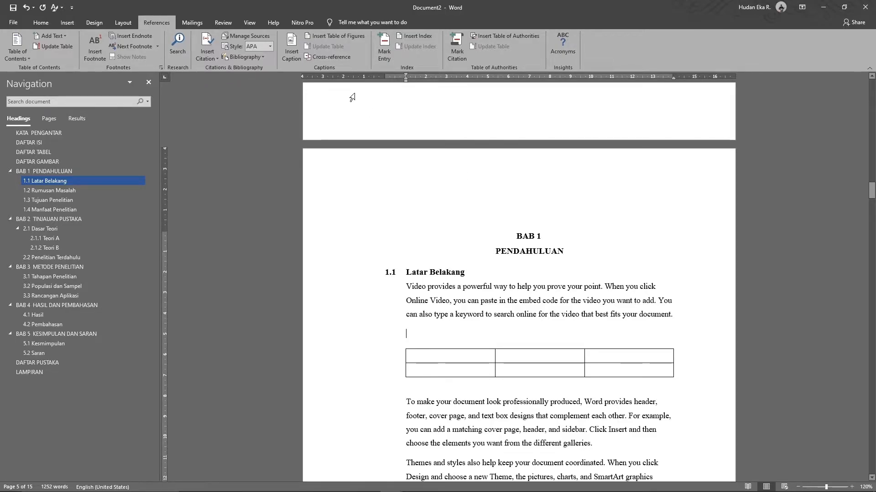
pyautogui.click(285, 59)
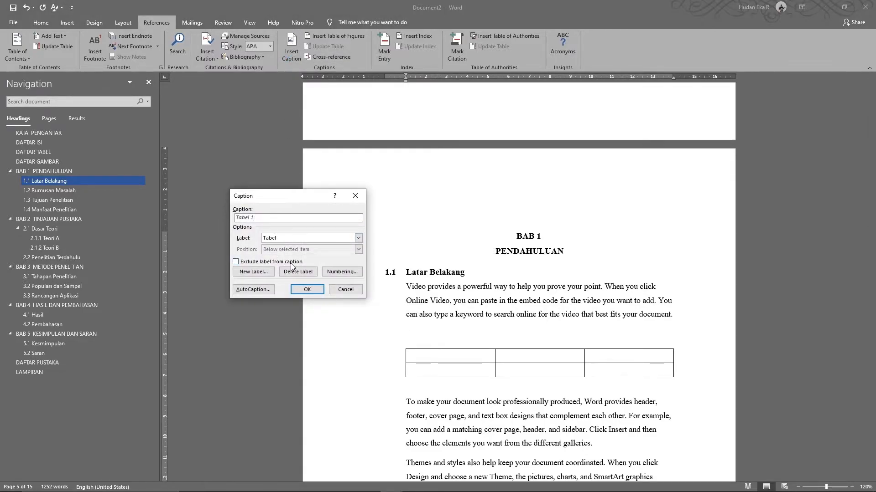
pyautogui.click(279, 238)
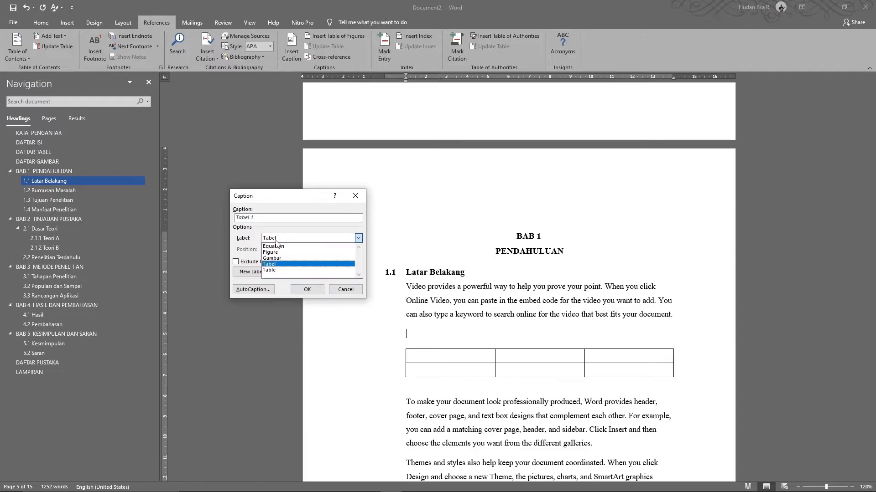
pyautogui.click(272, 264)
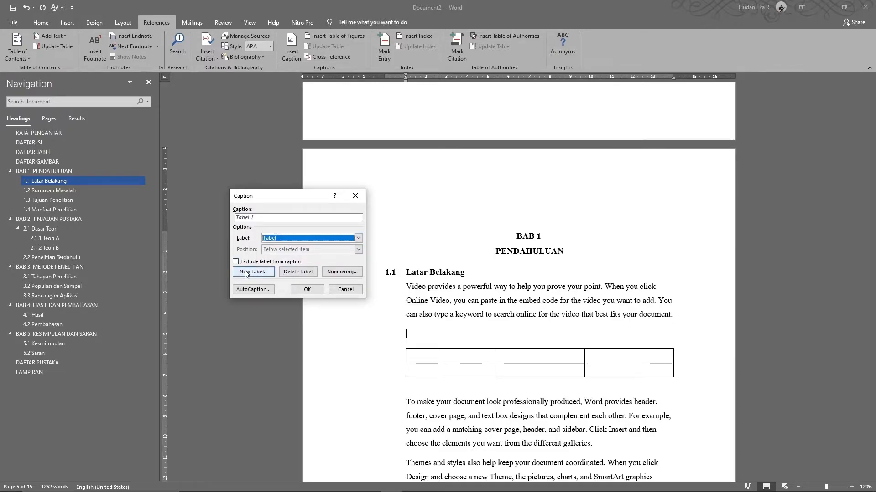
pyautogui.click(283, 241)
pyautogui.click(278, 263)
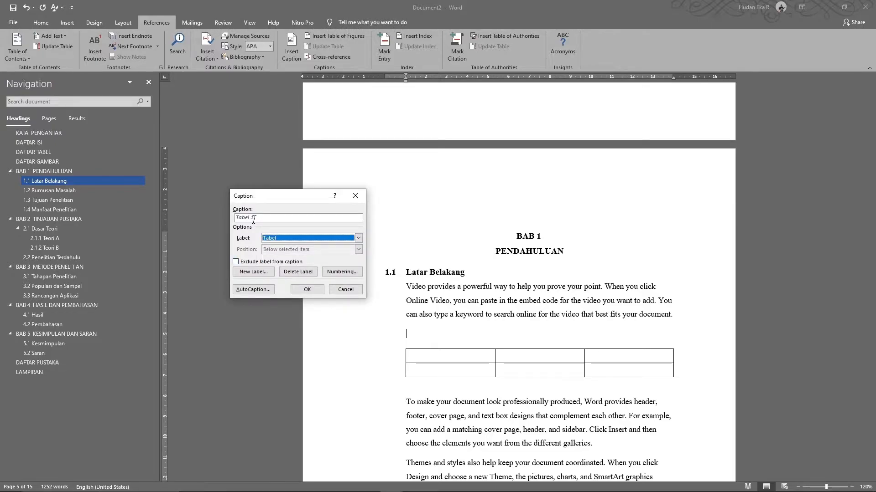
# Set the Tabel caption numbering to format 1, 2, 3 with the Heading 1 chapter number included and a period as separator
pyautogui.click(346, 273)
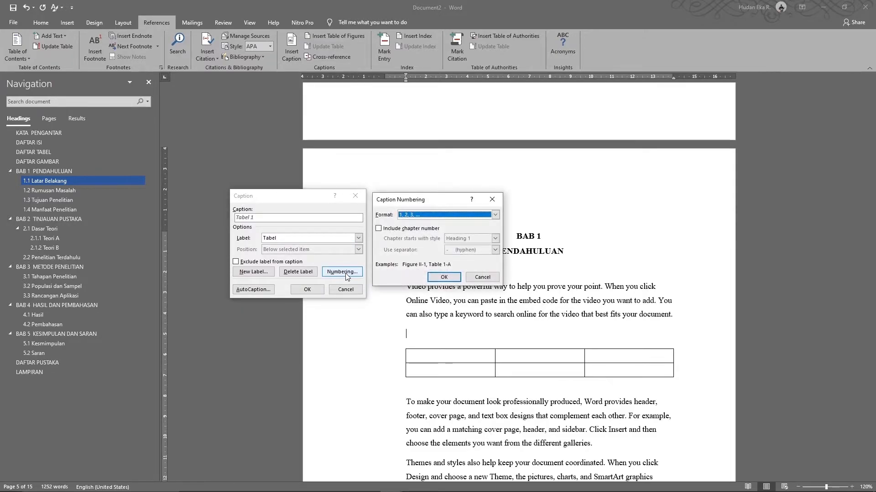
pyautogui.click(413, 216)
pyautogui.click(413, 224)
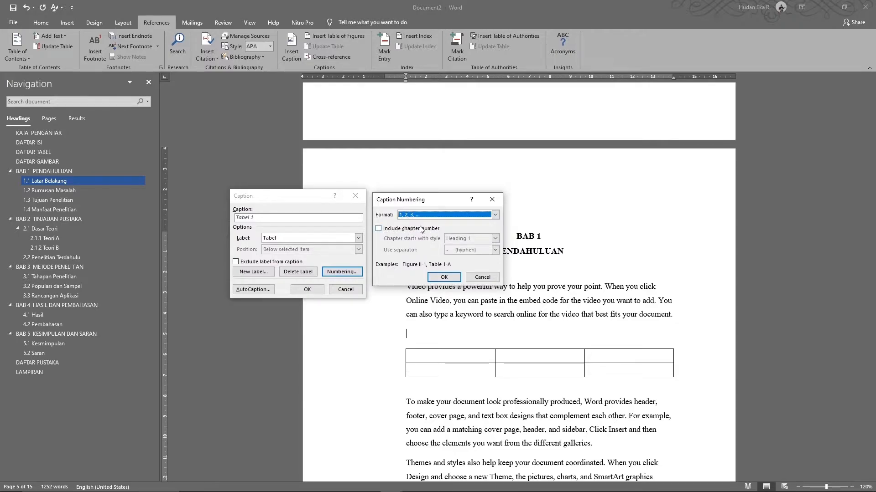
pyautogui.click(396, 229)
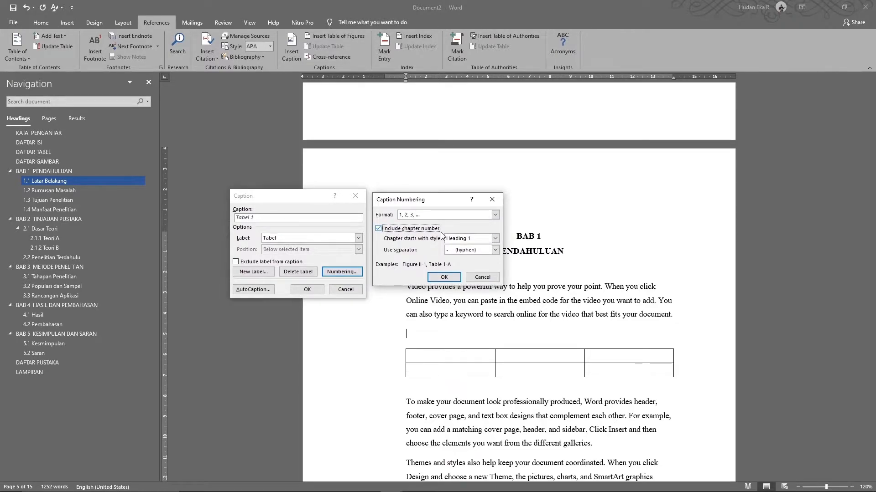
pyautogui.moveTo(436, 207); pyautogui.dragTo(350, 273)
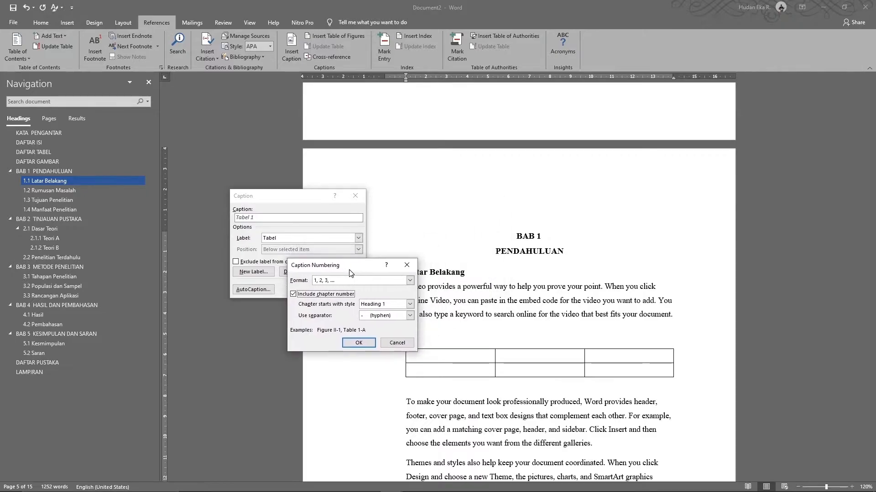
pyautogui.click(389, 305)
pyautogui.click(383, 313)
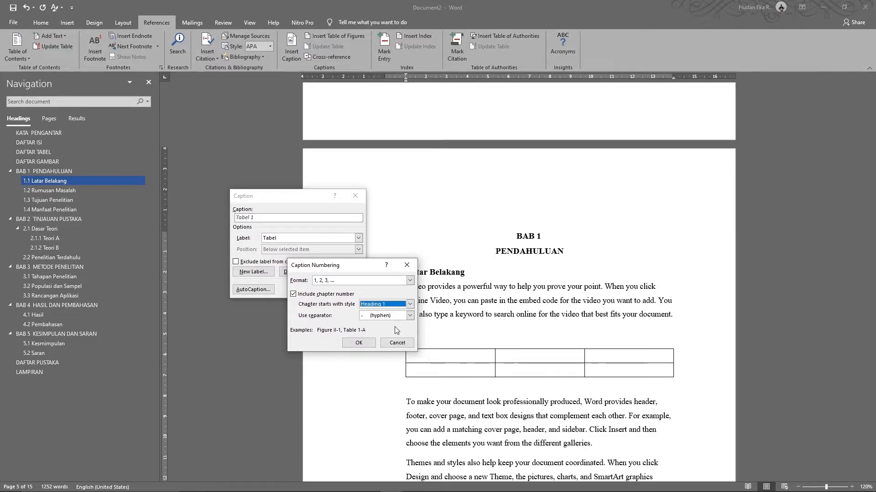
pyautogui.click(383, 305)
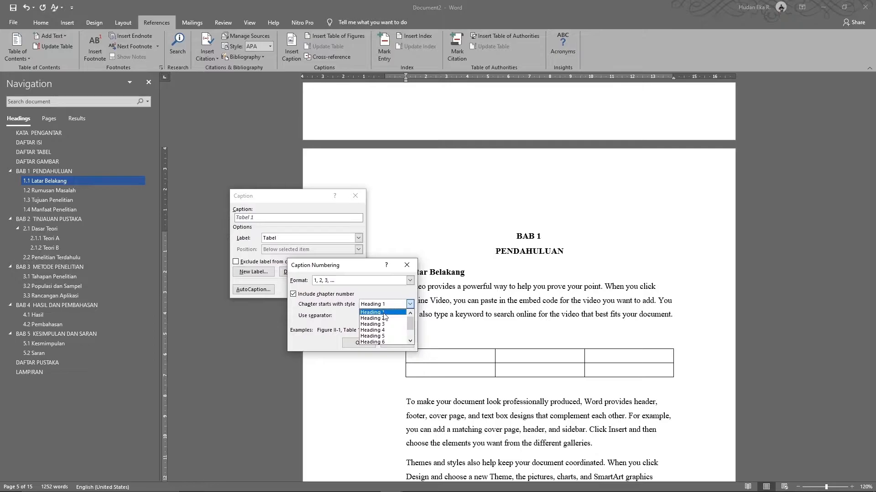
pyautogui.click(384, 314)
pyautogui.click(391, 316)
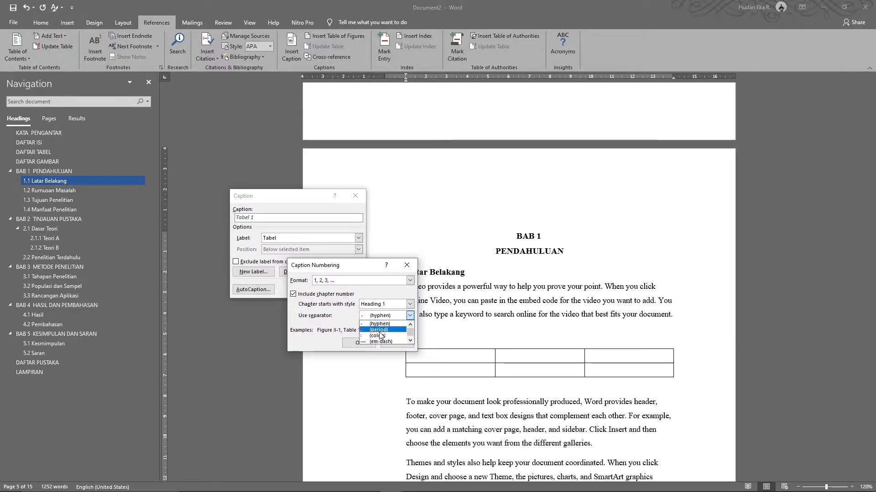
pyautogui.click(377, 330)
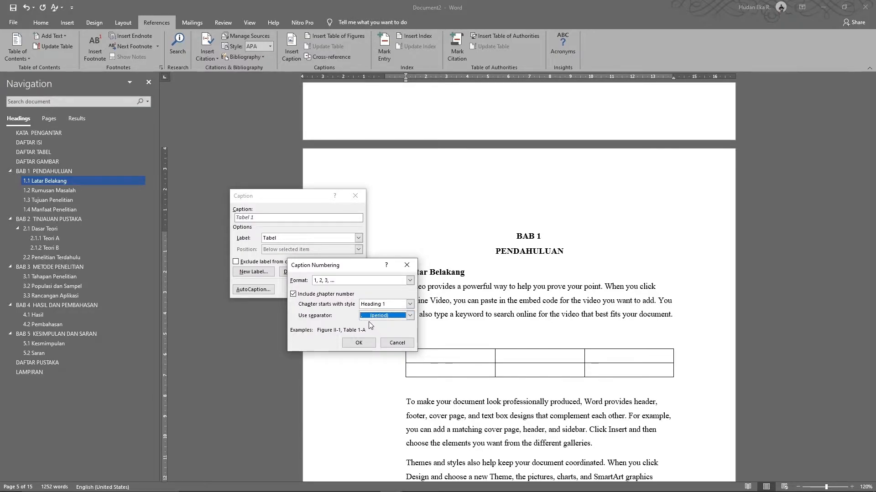
pyautogui.click(363, 347)
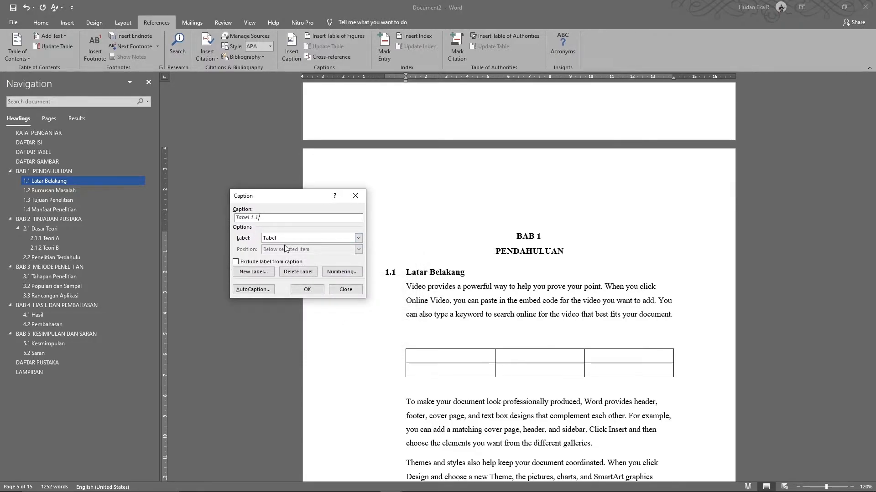
# Complete the caption text as "Tabel 1.1 Tabel ABC" and insert it above the table in section 1.1
pyautogui.write('abel ABC')
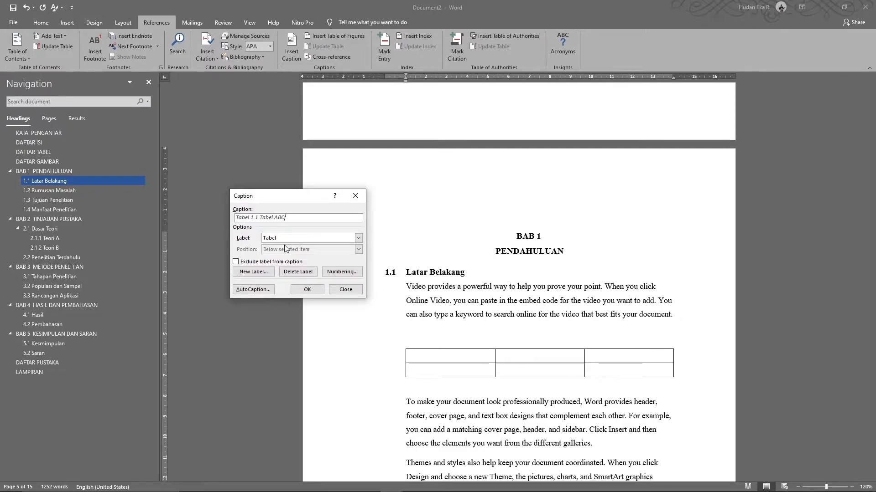
pyautogui.click(308, 291)
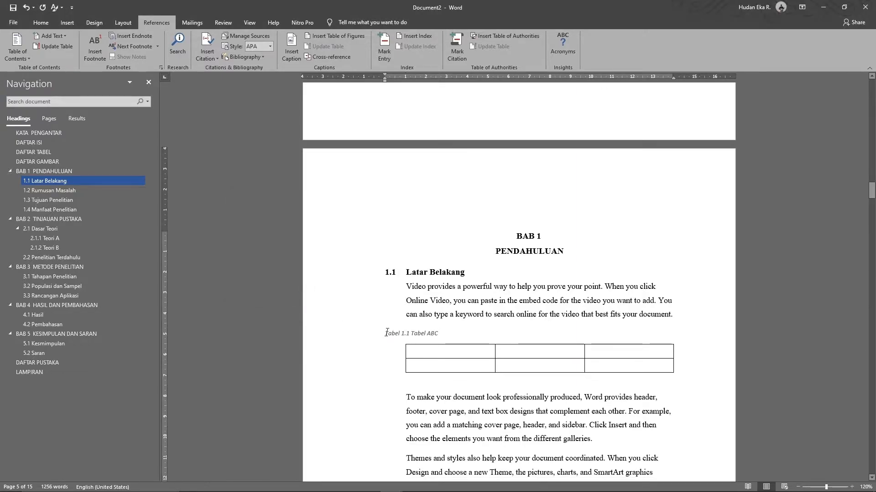
# Format the "Tabel 1.1 Tabel ABC" caption as non-italic Times New Roman, size 10, and centre it
pyautogui.moveTo(387, 333); pyautogui.dragTo(451, 332)
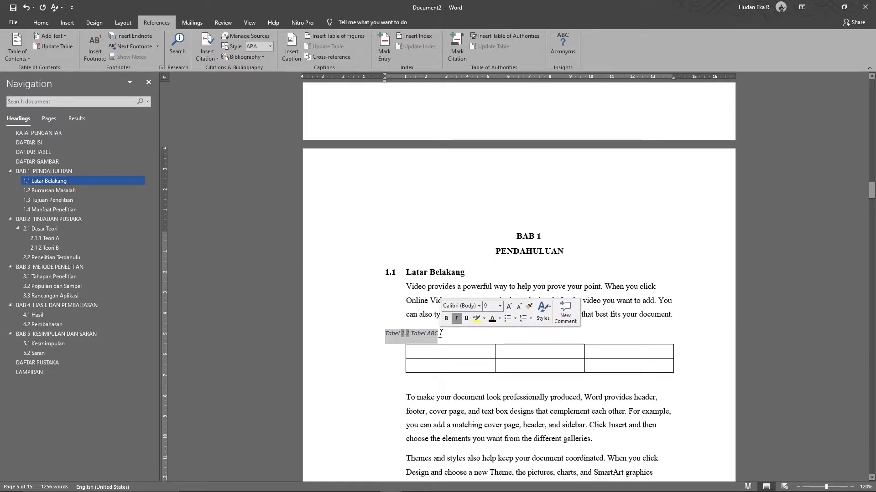
pyautogui.click(41, 22)
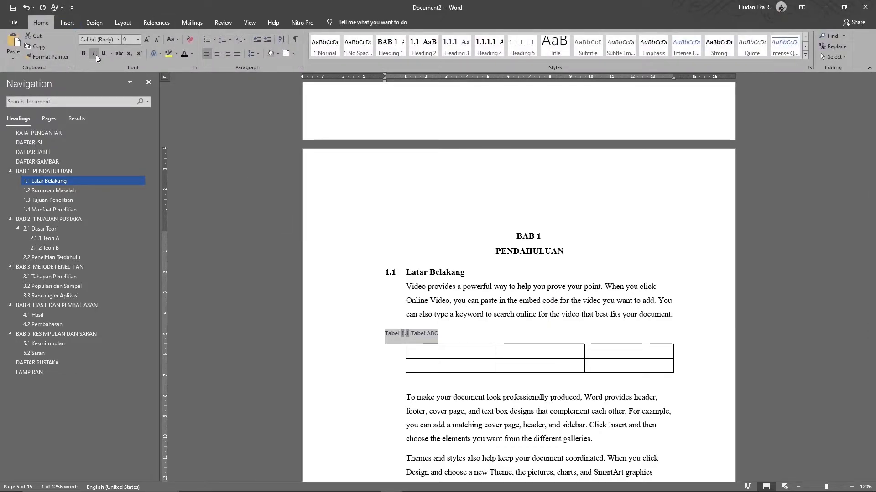
pyautogui.click(111, 39)
pyautogui.write('Times New Roman')
pyautogui.press('Tab')
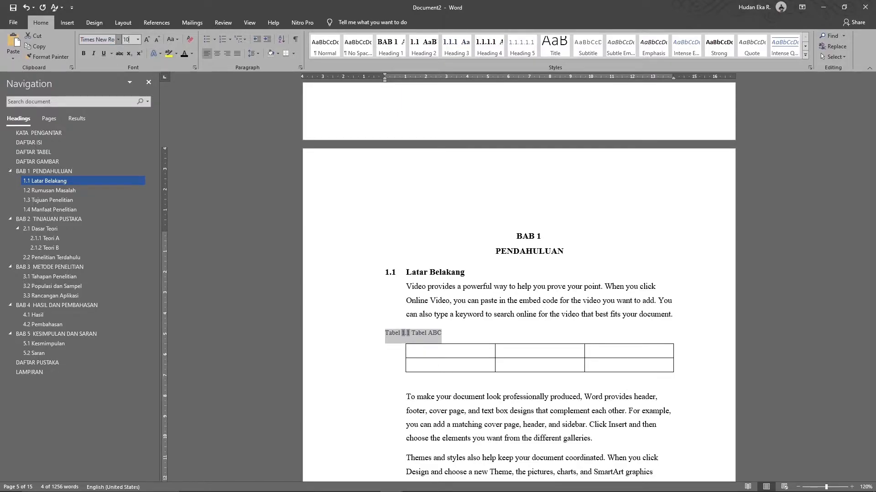
pyautogui.press('Return')
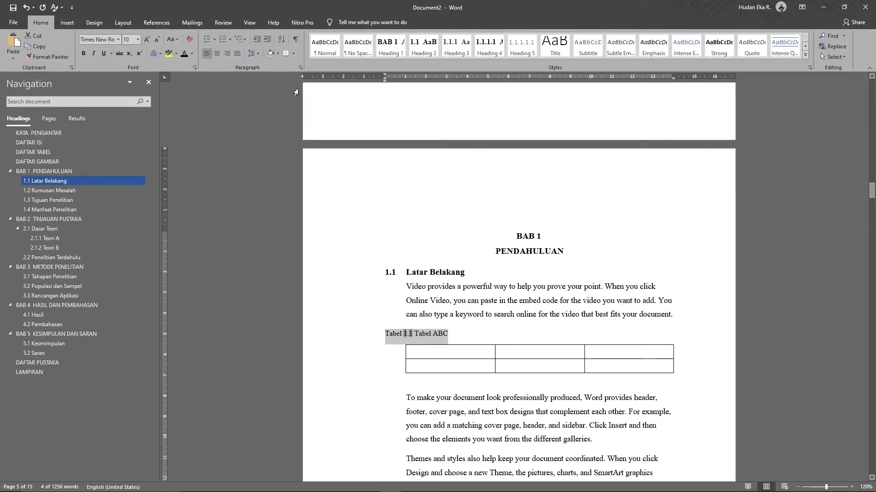
pyautogui.hotkey('ctrl', 'e')
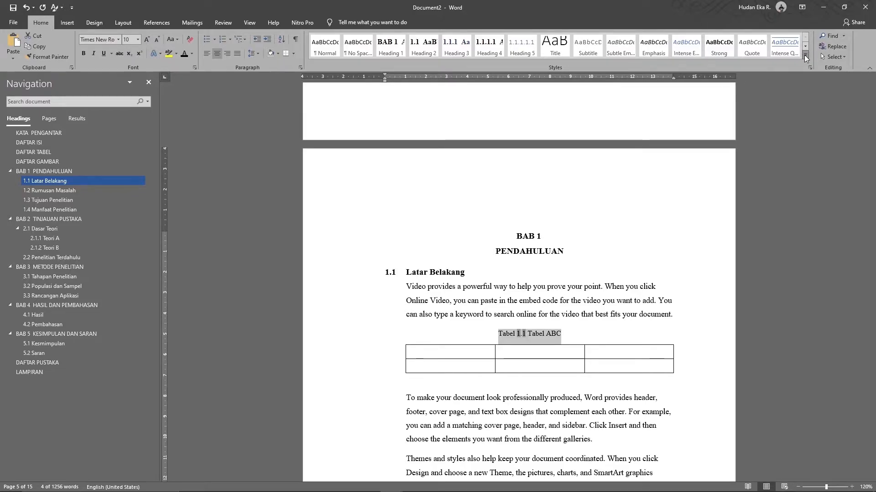
# Update the Caption style to match the formatted "Tabel 1.1 Tabel ABC" caption and deselect it
pyautogui.click(805, 58)
pyautogui.rightClick(460, 72)
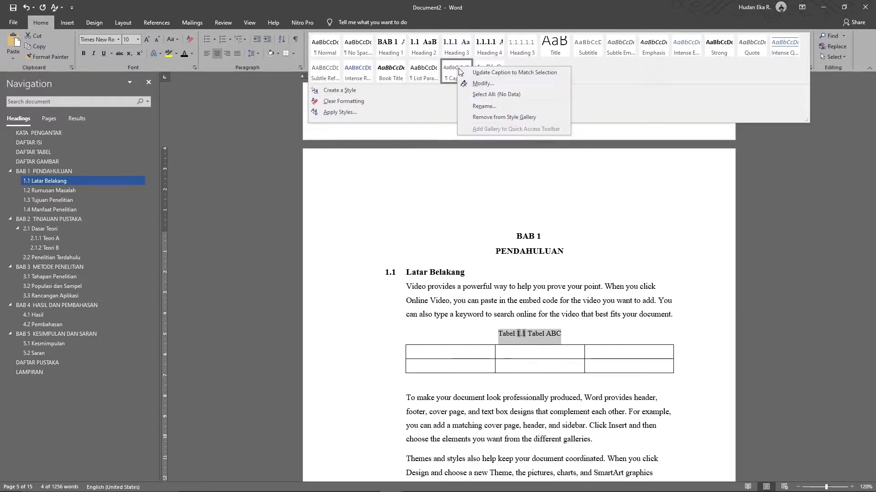
pyautogui.click(498, 73)
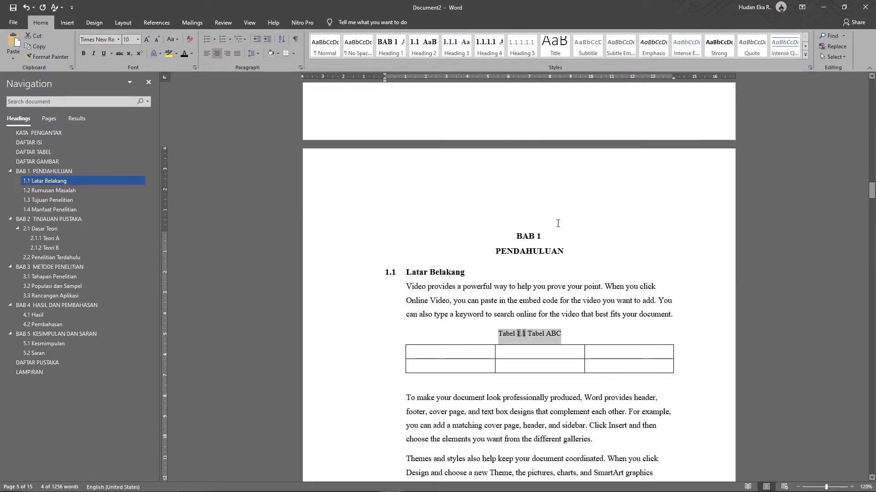
pyautogui.click(587, 343)
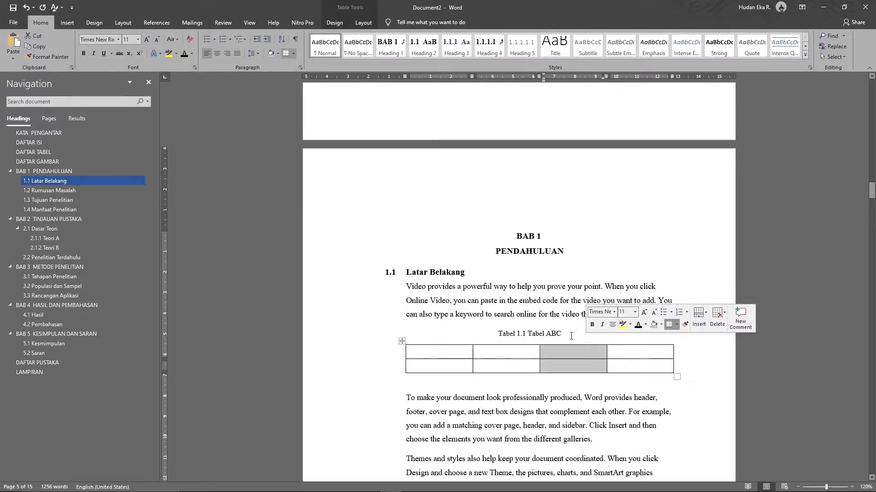
pyautogui.click(585, 341)
pyautogui.click(566, 334)
# Add an empty line below the picture in section 2.1 Dasar Teori and start a caption there with the label "Gambar"
pyautogui.scroll(-10, 567, 334)
pyautogui.scroll(-15, 567, 334)
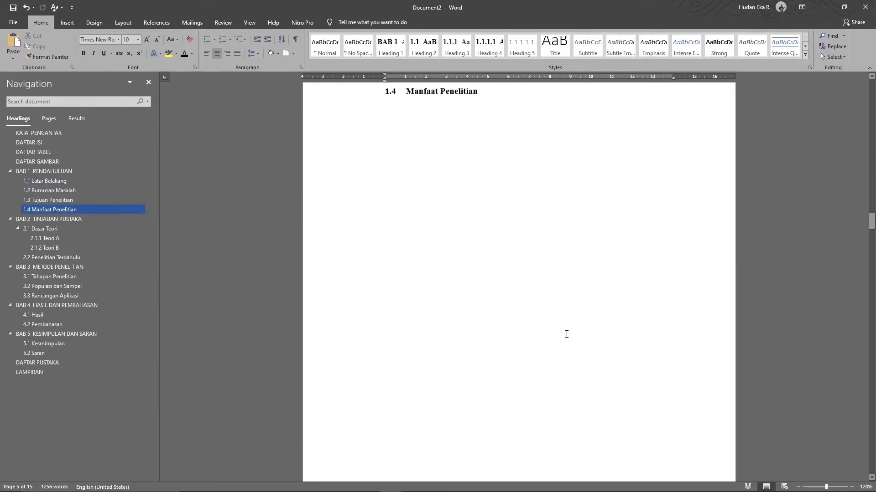
pyautogui.click(565, 334)
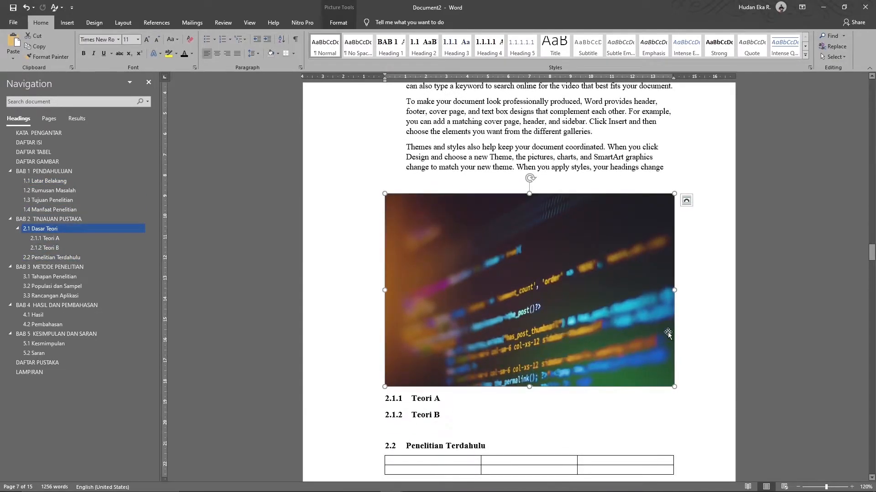
pyautogui.click(694, 379)
pyautogui.press('Return')
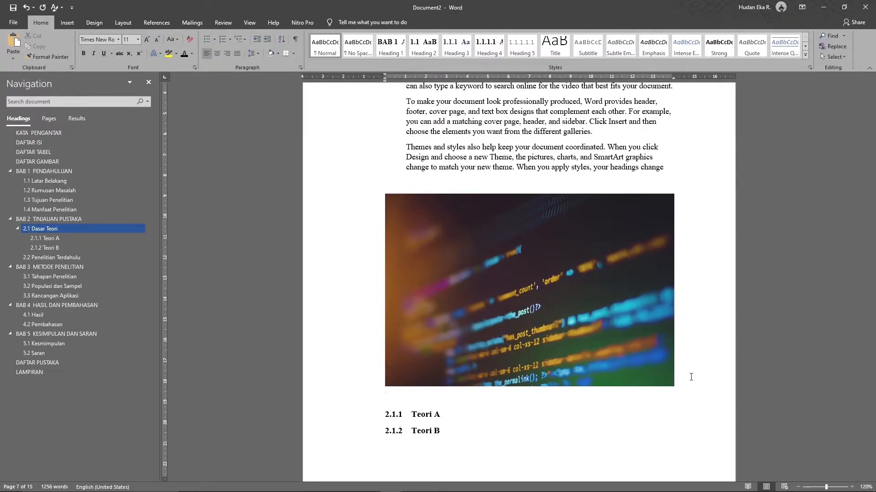
pyautogui.click(161, 25)
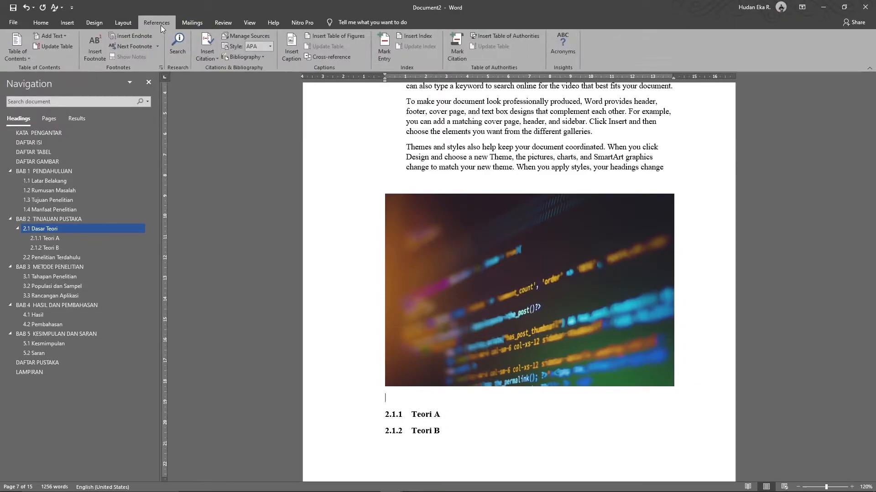
pyautogui.click(286, 52)
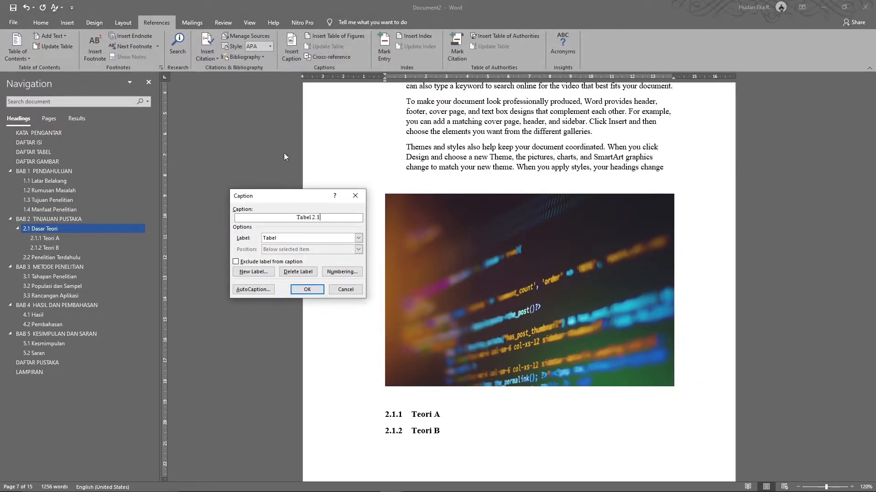
pyautogui.click(280, 241)
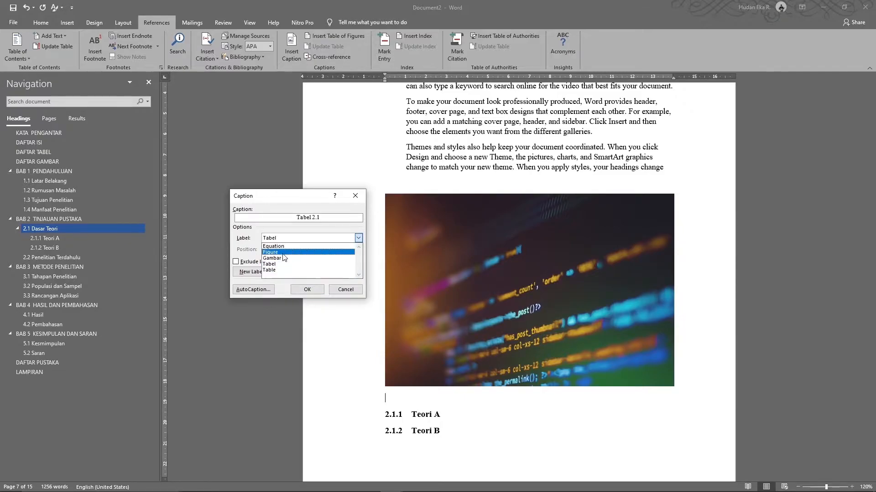
pyautogui.click(284, 260)
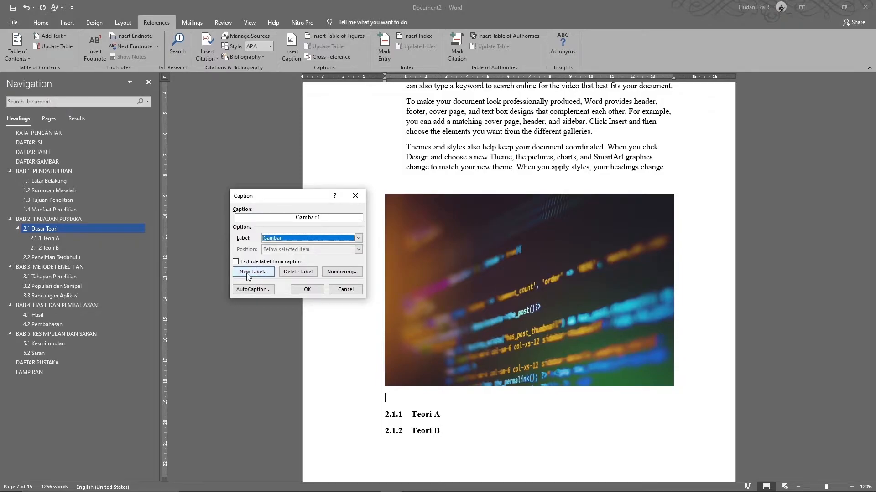
pyautogui.click(325, 219)
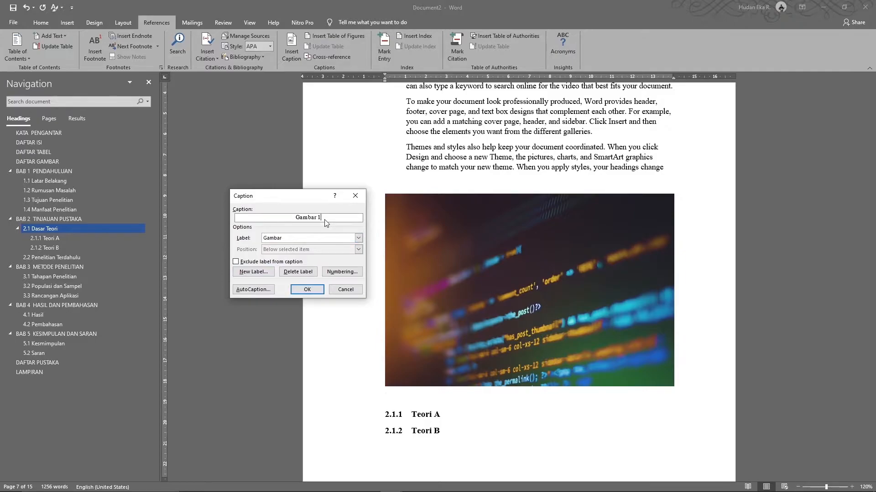
# Set the Gambar caption numbering to include the chapter number from Heading 1, with a period as separator
pyautogui.click(342, 272)
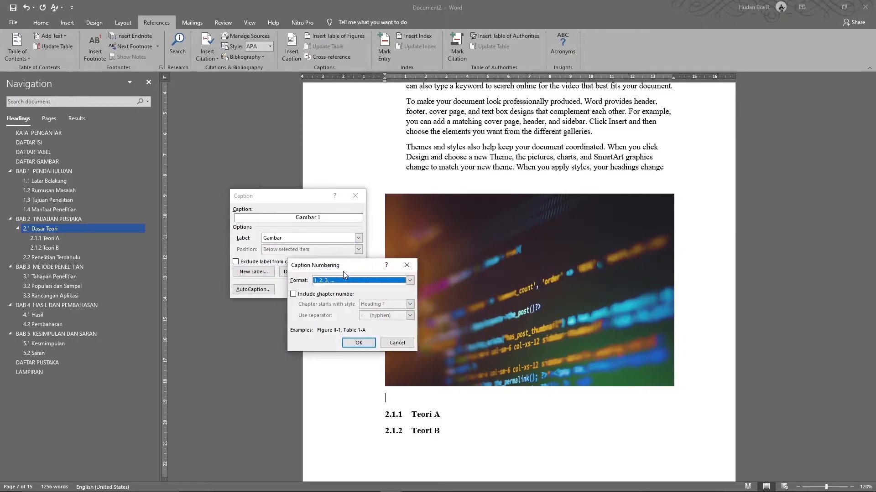
pyautogui.click(294, 294)
pyautogui.click(397, 304)
pyautogui.click(398, 305)
pyautogui.click(390, 316)
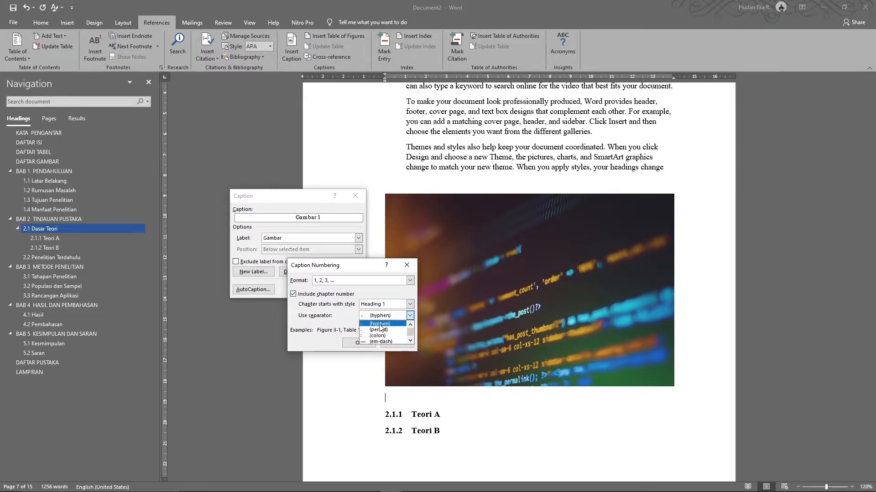
pyautogui.click(379, 329)
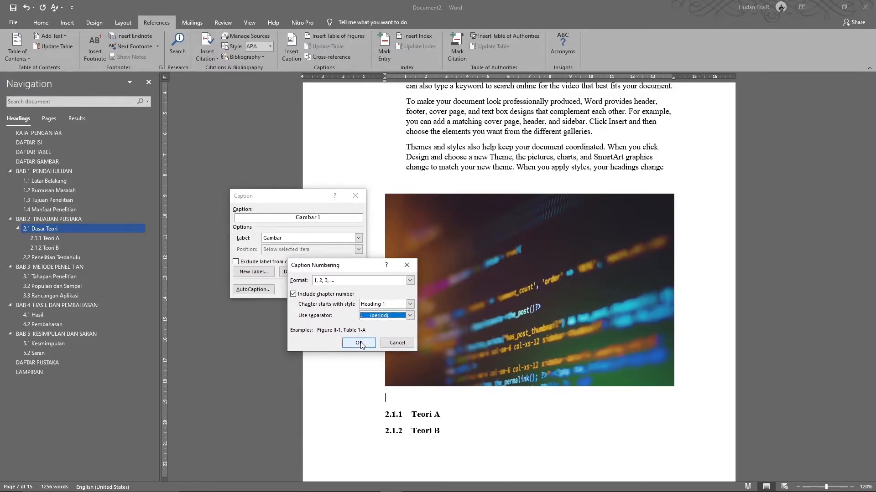
pyautogui.click(359, 343)
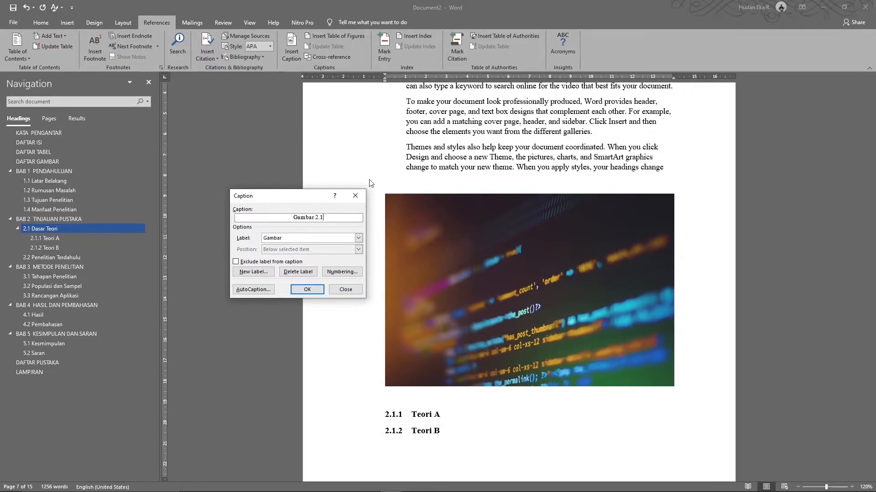
# Complete the caption text as "Gambar 2.1 Gambar ABC" and insert it below the picture in section 2.1
pyautogui.moveTo(294, 201); pyautogui.dragTo(253, 197)
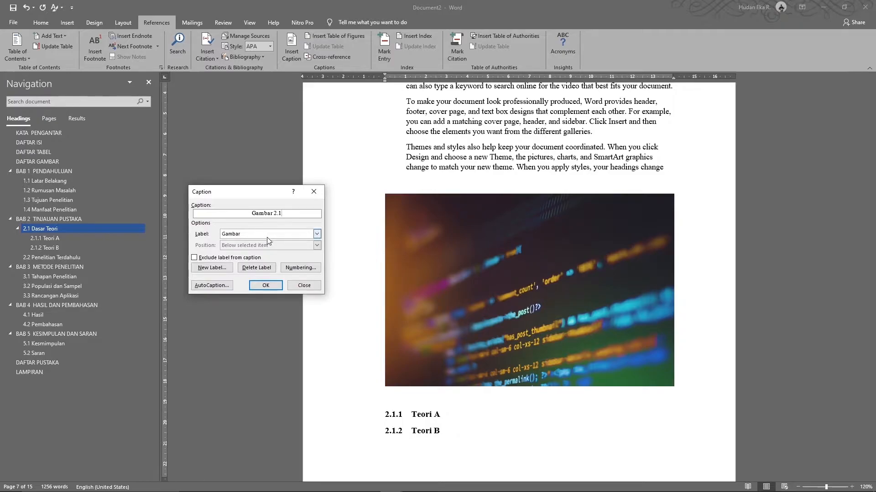
pyautogui.write('Gambar ABC')
pyautogui.press('Return')
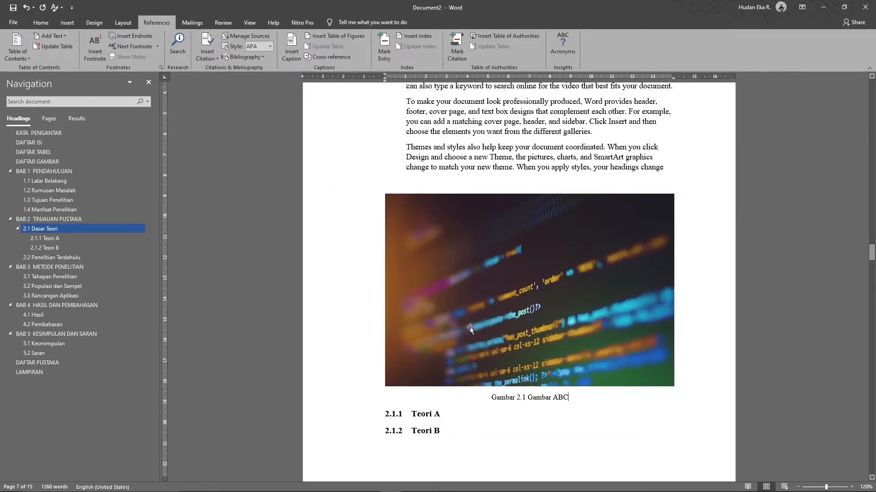
# Add an empty line between the 2.2 Penelitian Terdahulu heading and the table beneath it
pyautogui.scroll(-3, 470, 328)
pyautogui.scroll(-2, 469, 326)
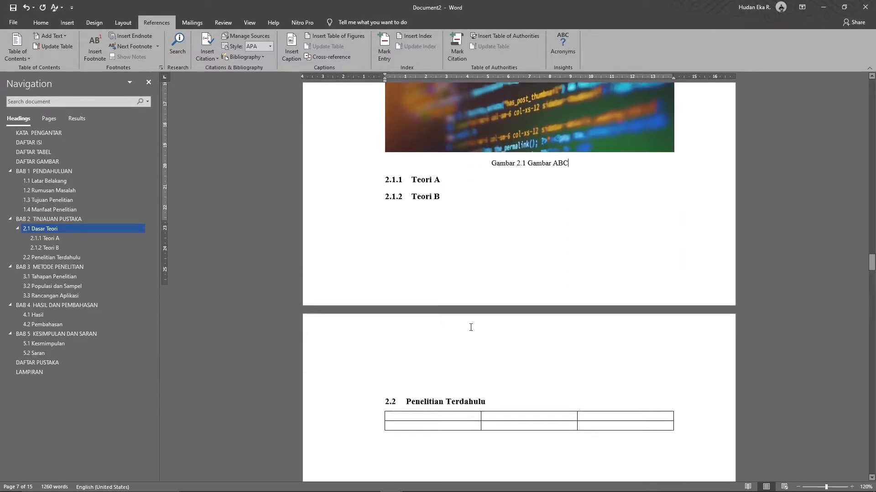
pyautogui.scroll(-3, 483, 314)
pyautogui.click(502, 299)
pyautogui.press('Return')
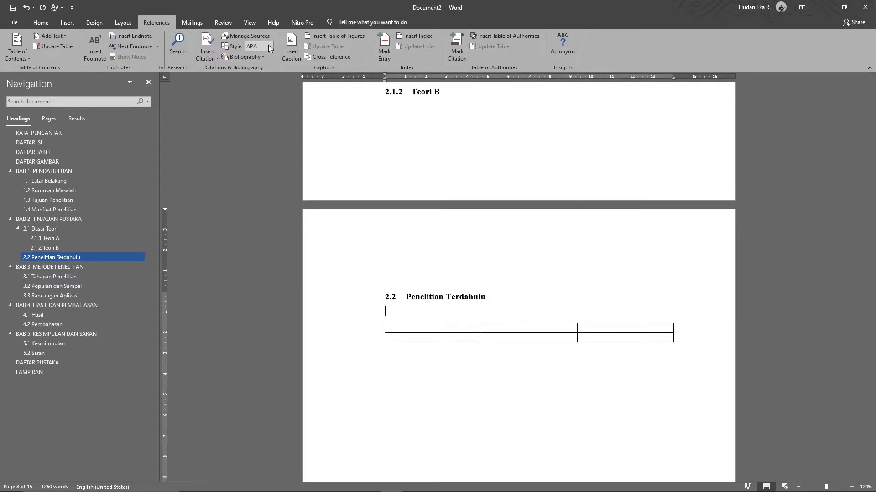
# Insert the caption "Tabel 2.1 Tabel DEF" with the label Tabel on the empty line above the table in section 2.2
pyautogui.click(284, 46)
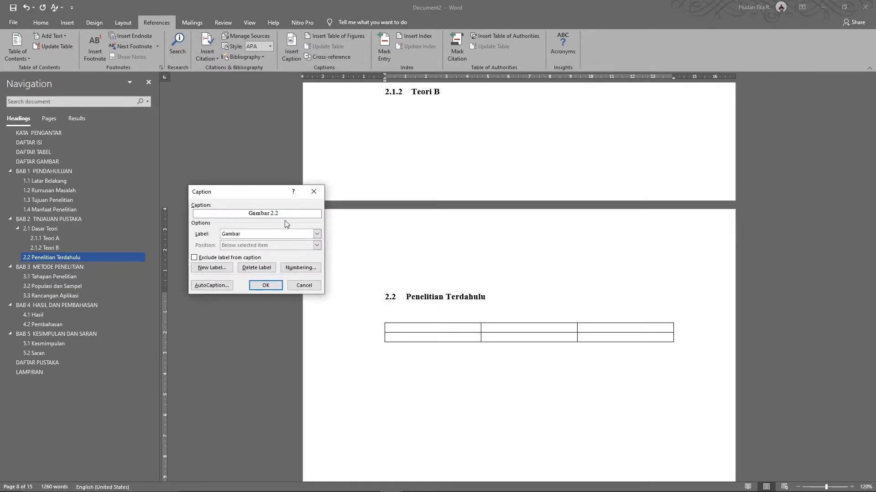
pyautogui.click(317, 234)
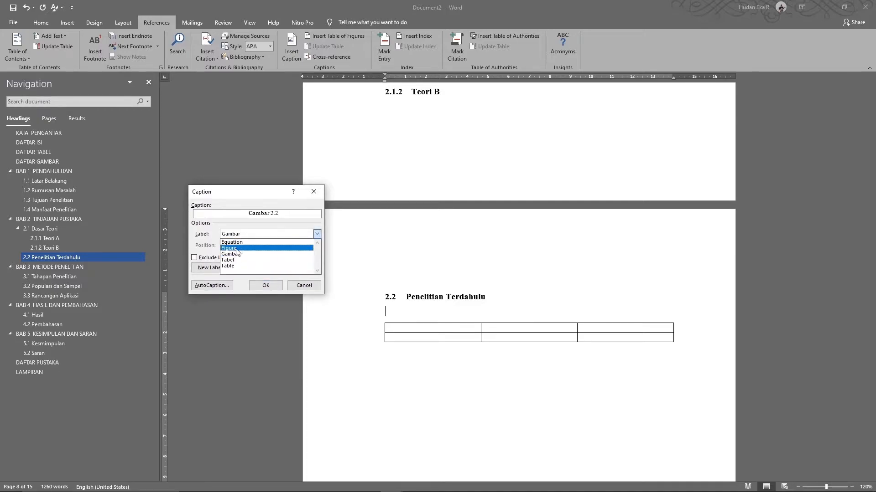
pyautogui.click(234, 260)
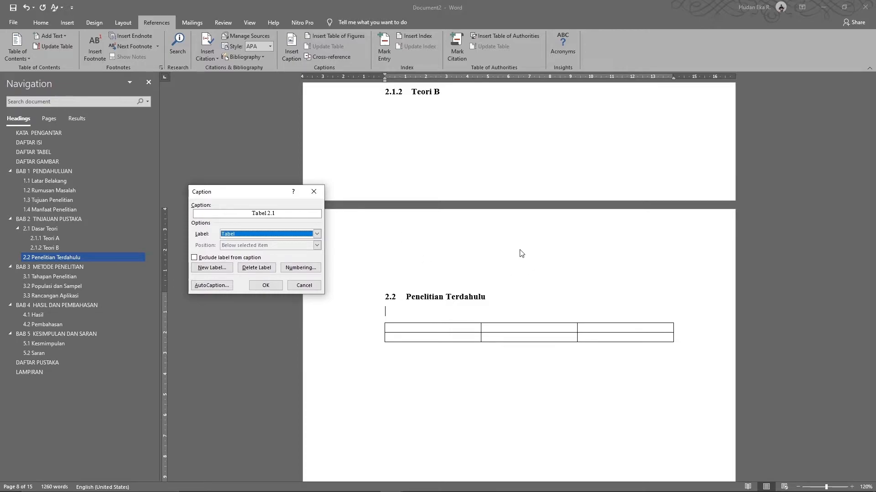
pyautogui.click(278, 213)
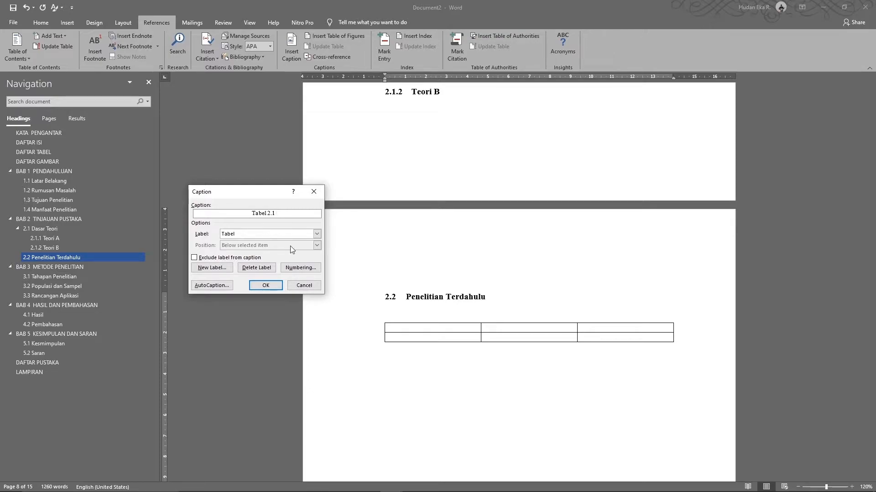
pyautogui.write('Tabel DEF')
pyautogui.press('Return')
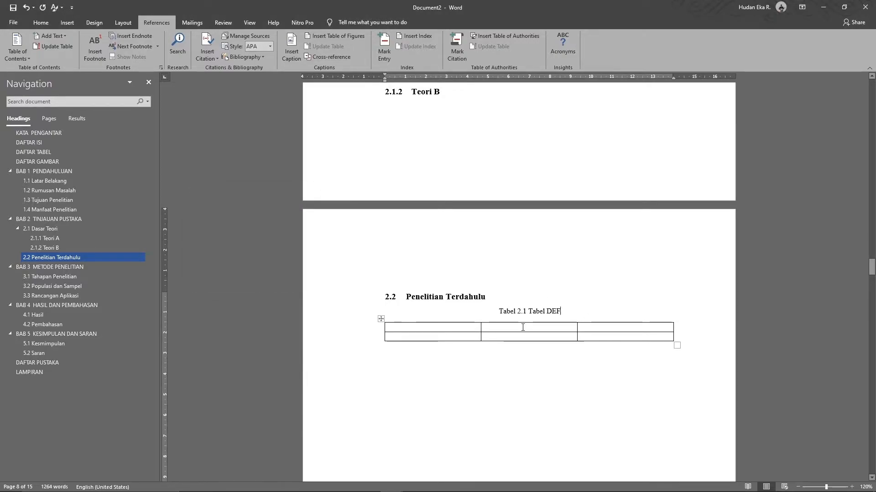
# Start a caption for the laptop picture in section 4.1 Hasil, using the label Gambar
pyautogui.click(19, 269)
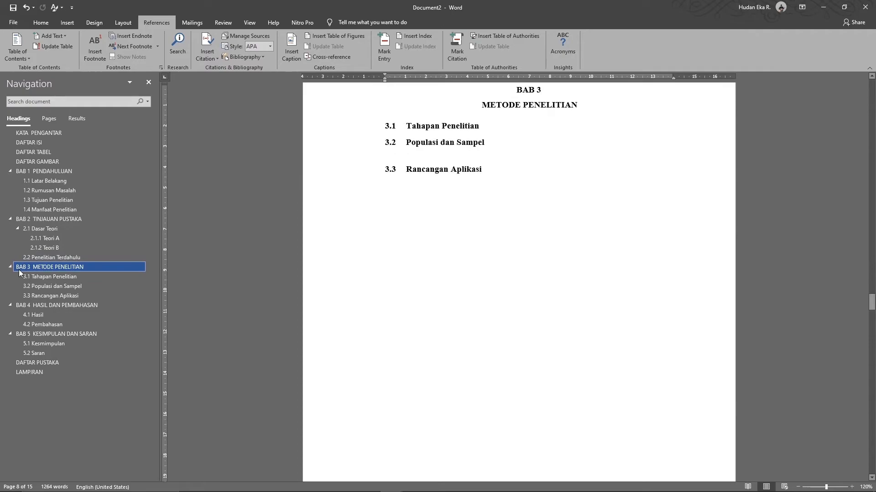
pyautogui.click(43, 304)
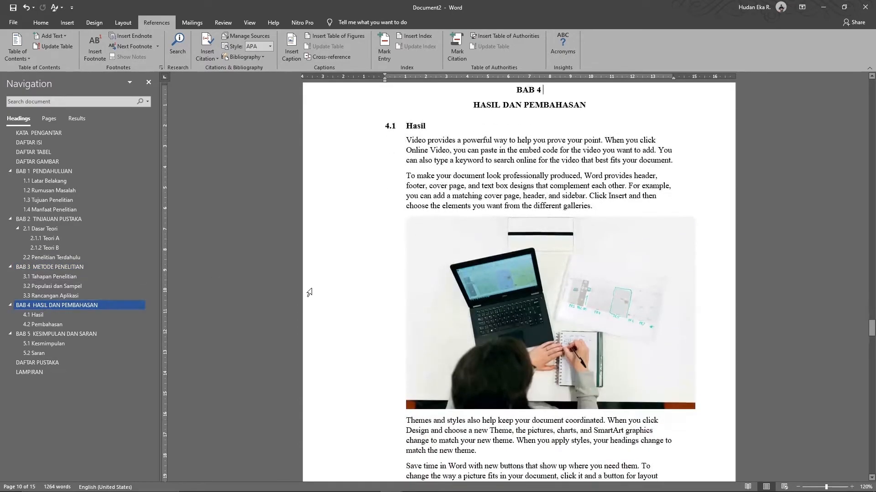
pyautogui.scroll(-2, 310, 292)
pyautogui.click(558, 281)
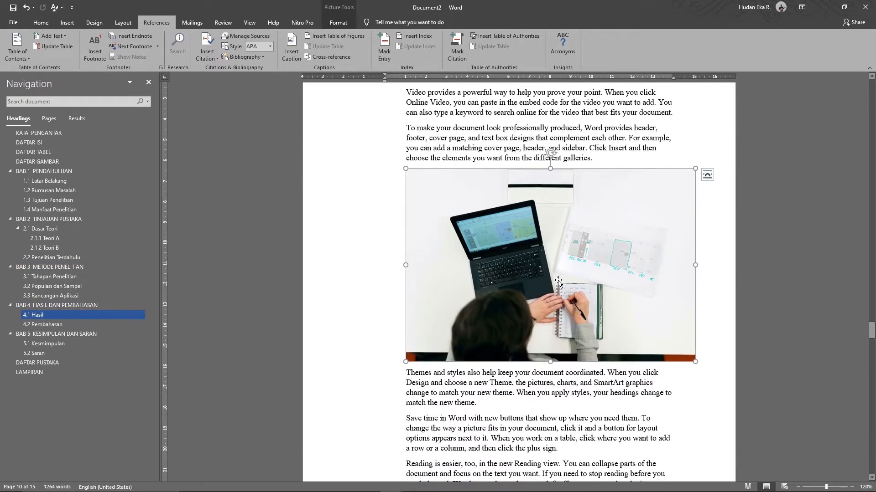
pyautogui.scroll(4, 552, 156)
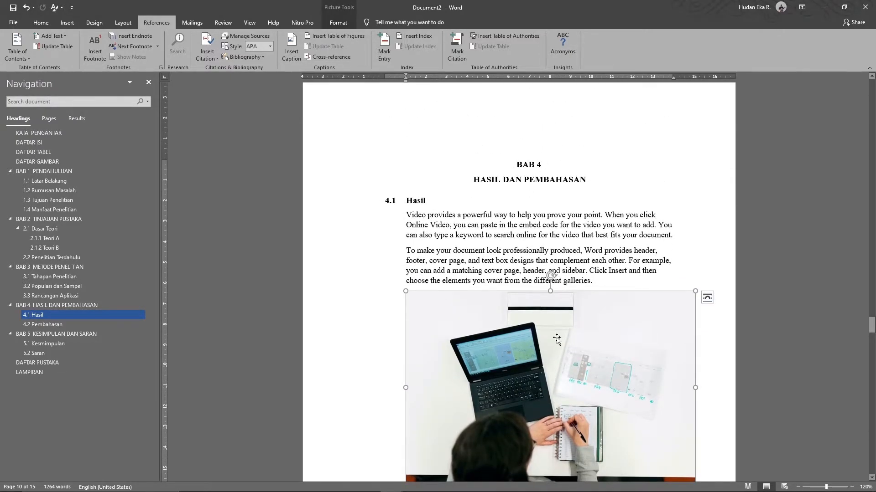
pyautogui.scroll(-5, 557, 339)
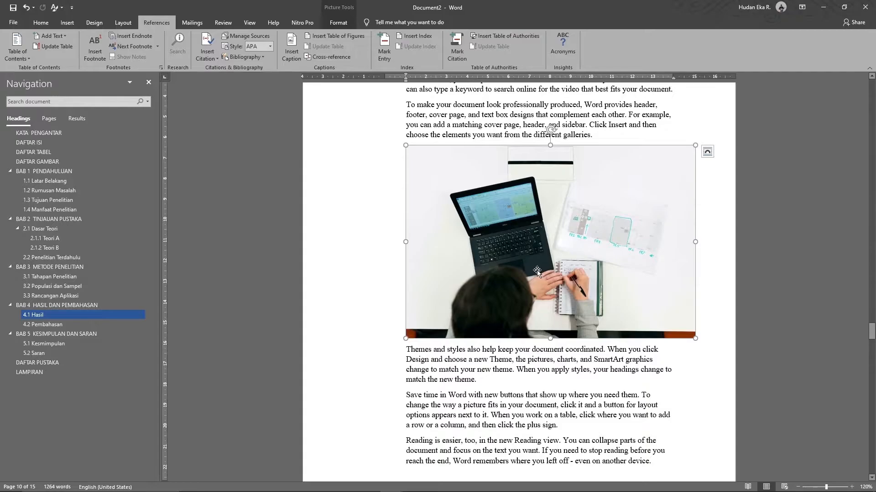
pyautogui.rightClick(537, 272)
pyautogui.click(562, 403)
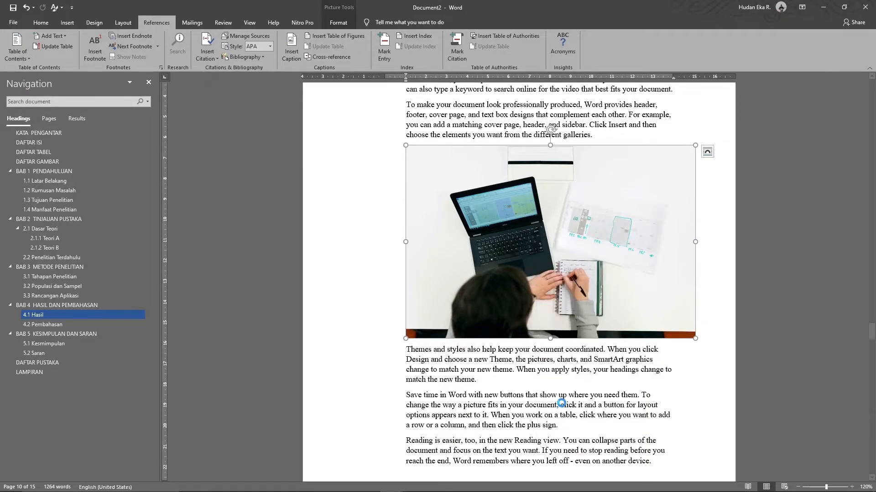
pyautogui.click(271, 234)
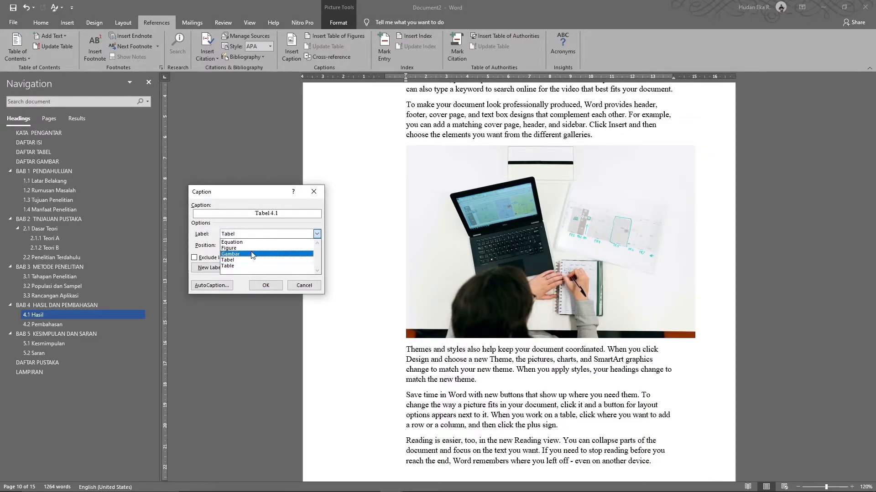
pyautogui.click(253, 254)
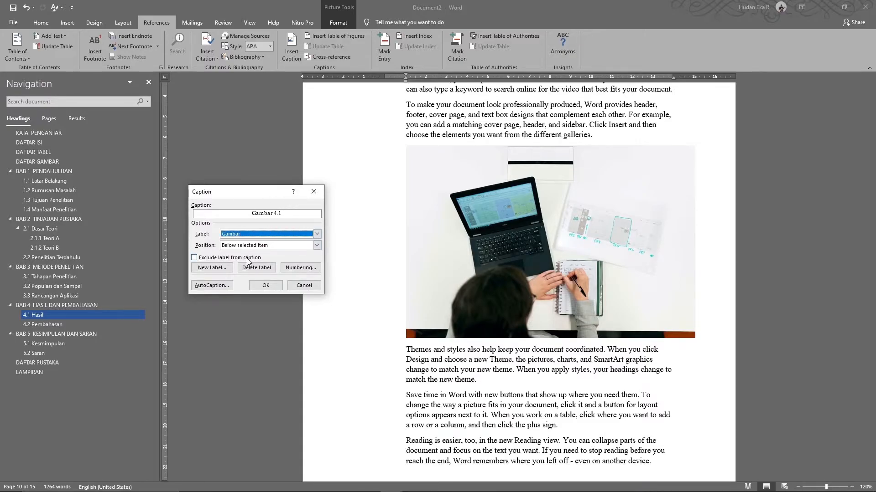
# Complete the caption text as "Gambar 4.1 Gambar QWE" and insert it below the laptop picture
pyautogui.click(286, 213)
pyautogui.write('Gambar')
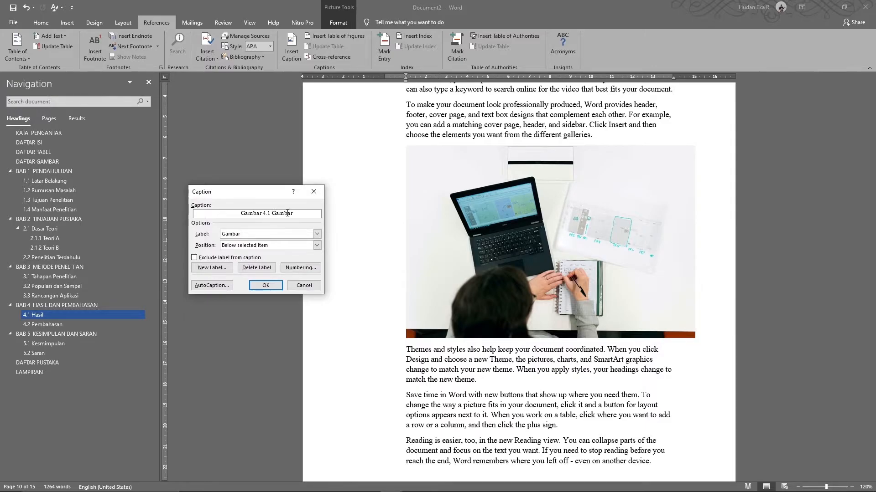
pyautogui.write(' QWE')
pyautogui.click(266, 286)
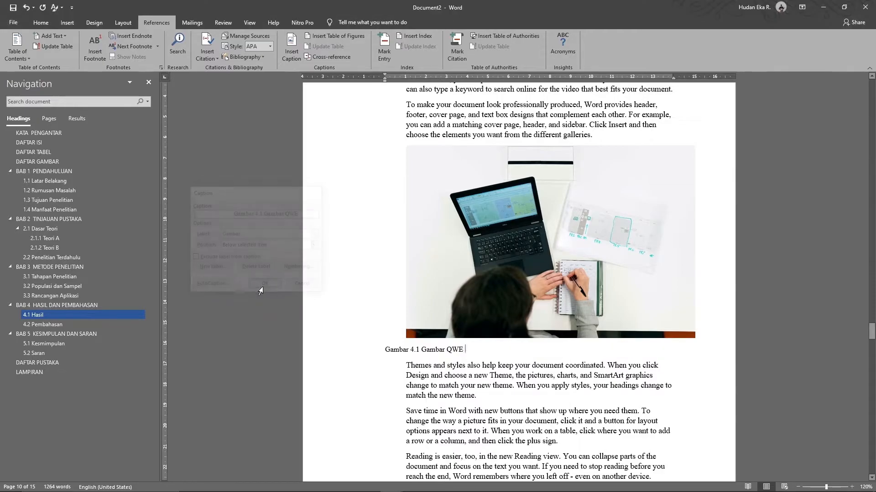
# Centre the "Gambar 4.1 Gambar QWE" caption, indent it to sit under the picture, and deselect it
pyautogui.click(372, 351)
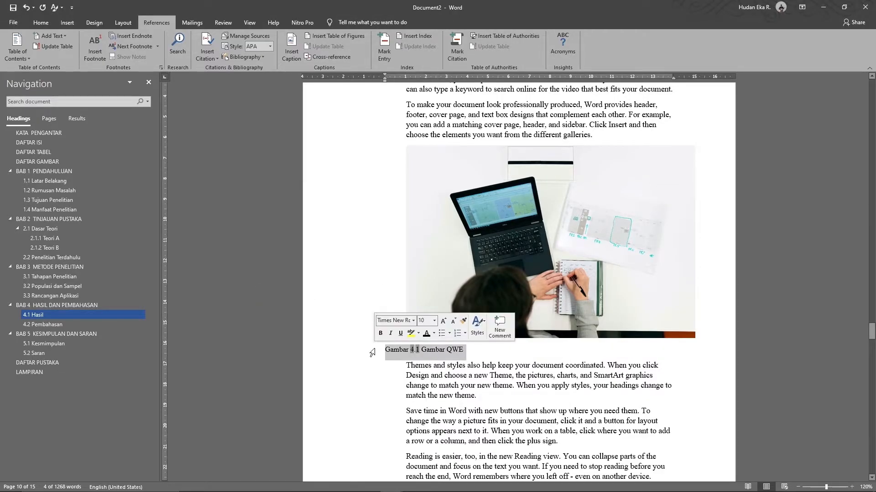
pyautogui.hotkey('ctrl', 'e')
pyautogui.press('Tab')
pyautogui.press('Tab')
pyautogui.press('Tab')
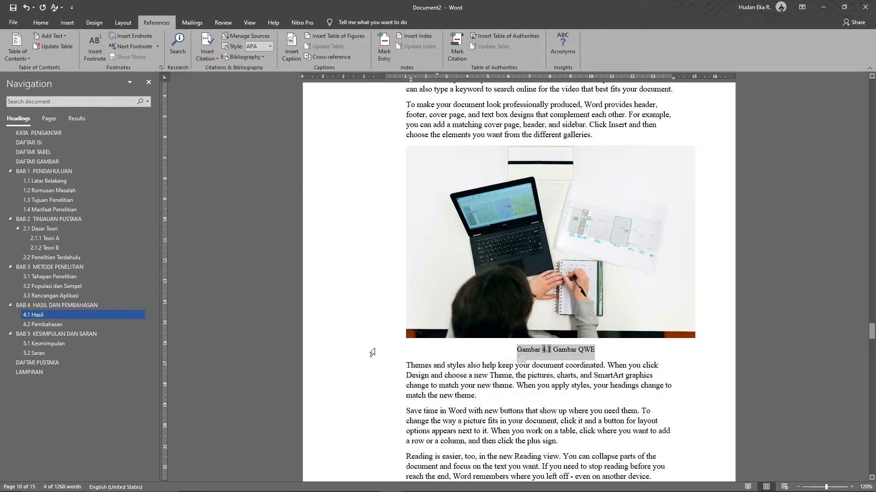
pyautogui.click(465, 397)
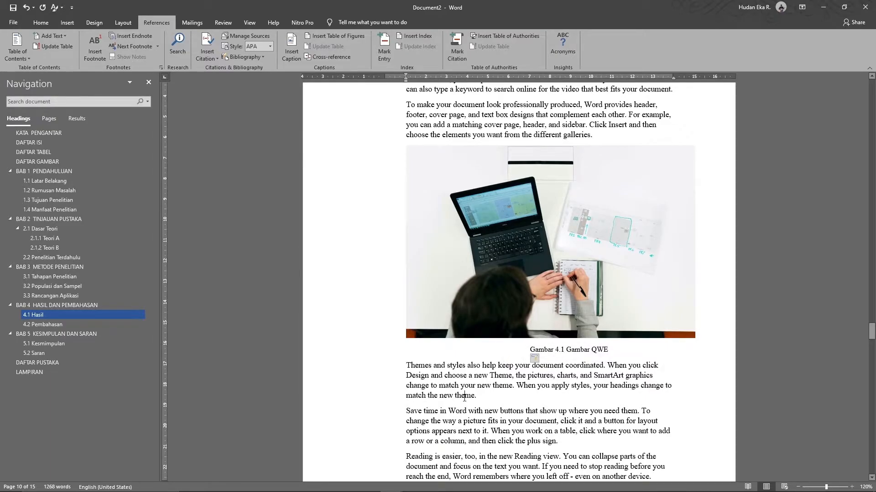
# Insert the caption "Gambar 4.2 Gambar RTY" below the picture of the desk with the phone and centre it
pyautogui.scroll(-10, 464, 398)
pyautogui.scroll(-7, 465, 398)
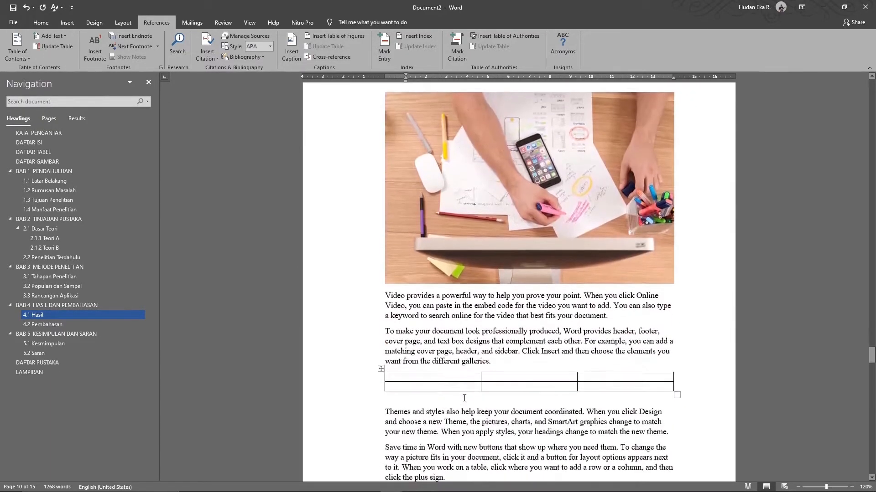
pyautogui.click(540, 158)
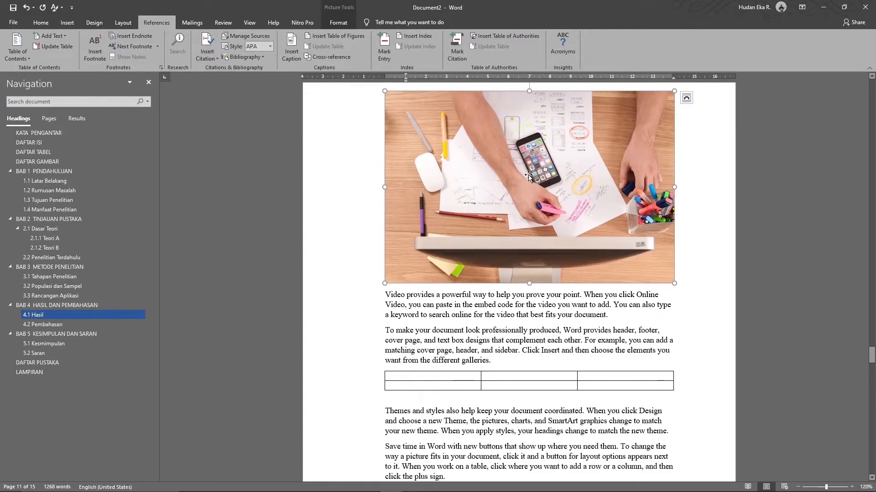
pyautogui.rightClick(528, 176)
pyautogui.click(560, 307)
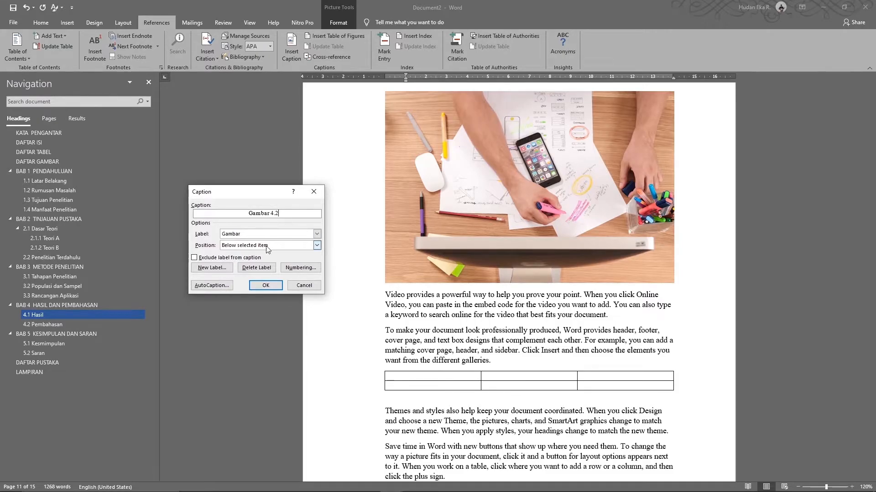
pyautogui.write('Gambar')
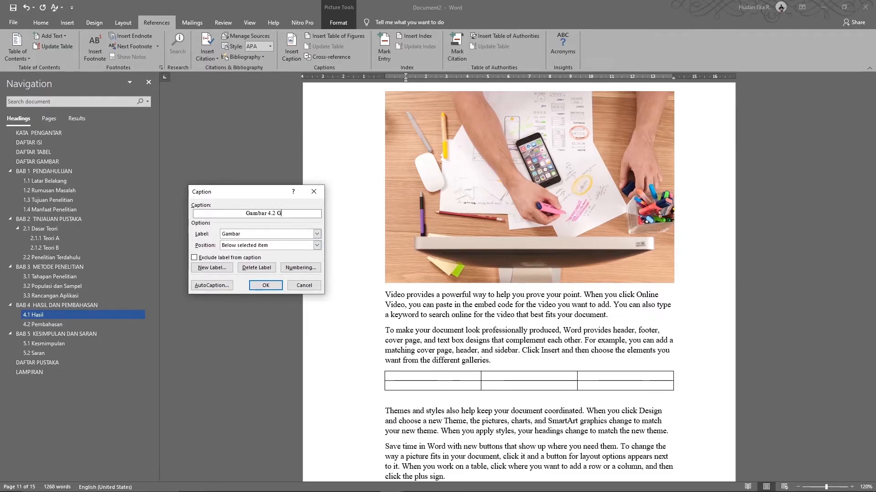
pyautogui.write(' RTY')
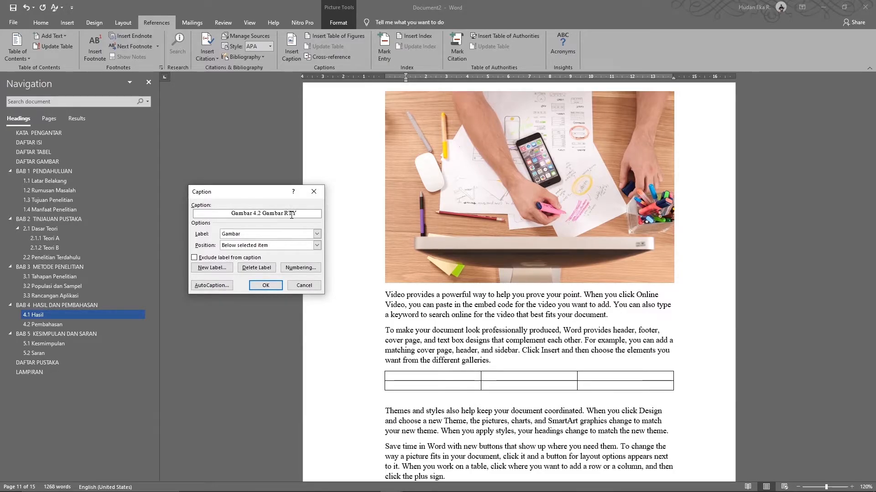
pyautogui.press('Return')
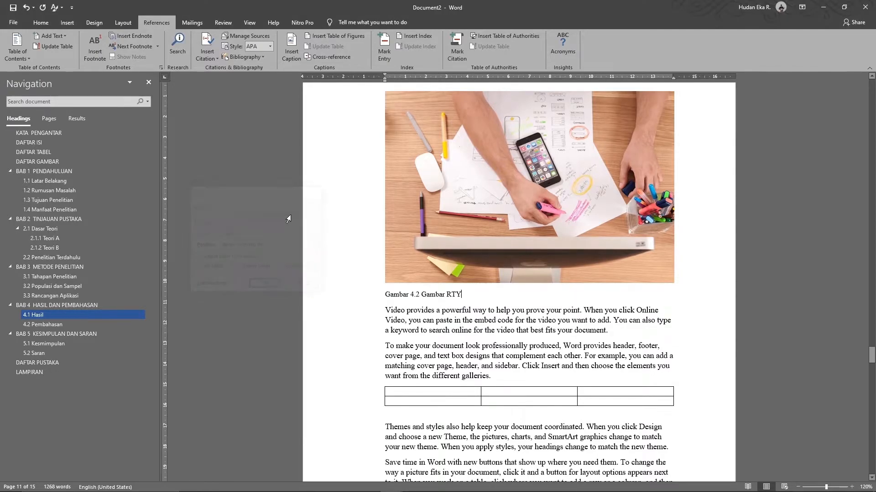
pyautogui.hotkey('ctrl', 'e')
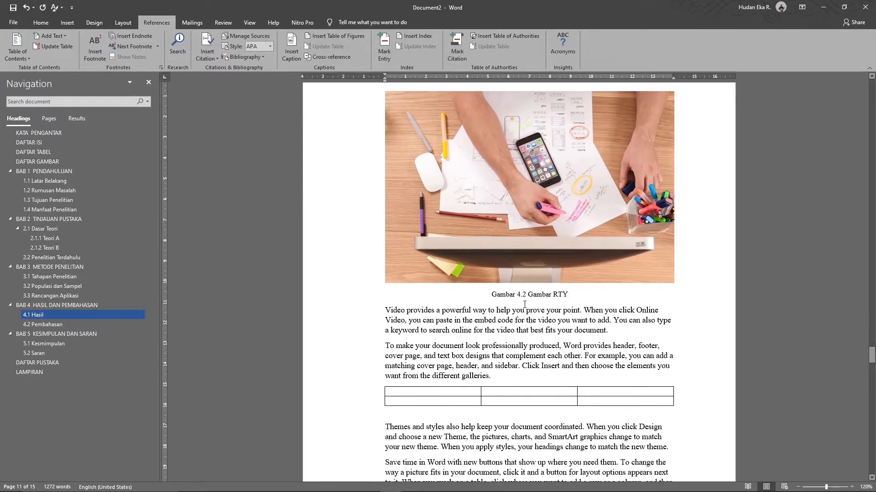
# Add an empty line above the three-column table that follows the Gambar 4.2 picture in section 4.1 Hasil
pyautogui.scroll(-1, 524, 295)
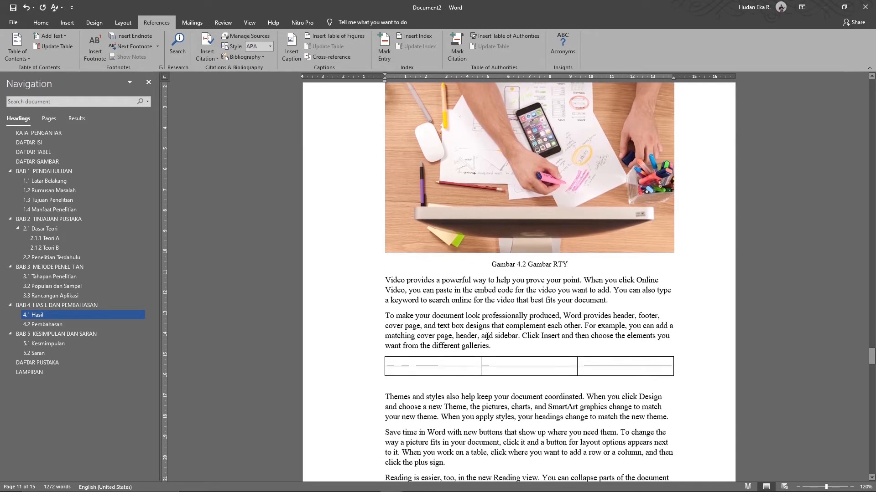
pyautogui.click(474, 362)
pyautogui.scroll(15, 474, 361)
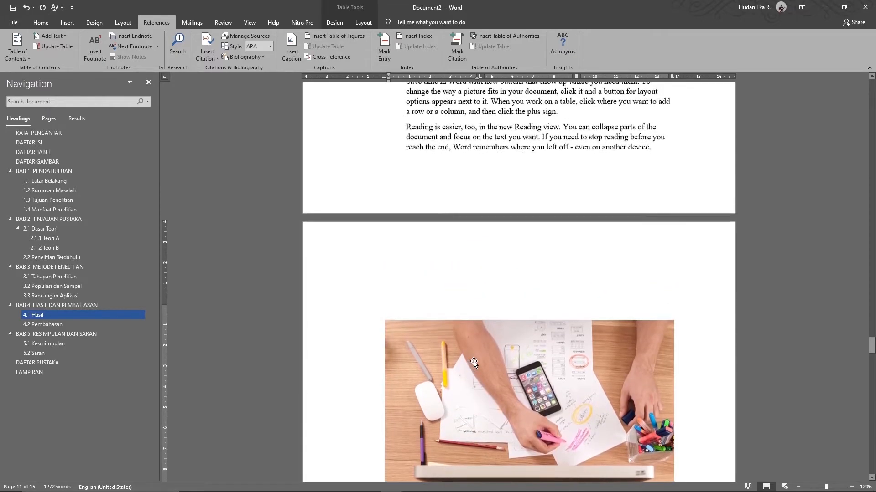
pyautogui.scroll(7, 474, 362)
pyautogui.scroll(-20, 474, 362)
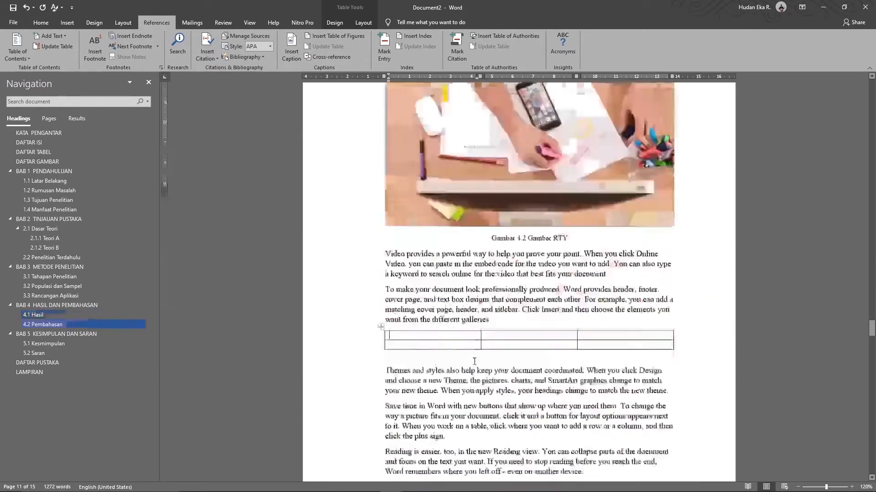
pyautogui.scroll(4, 474, 362)
pyautogui.scroll(13, 474, 361)
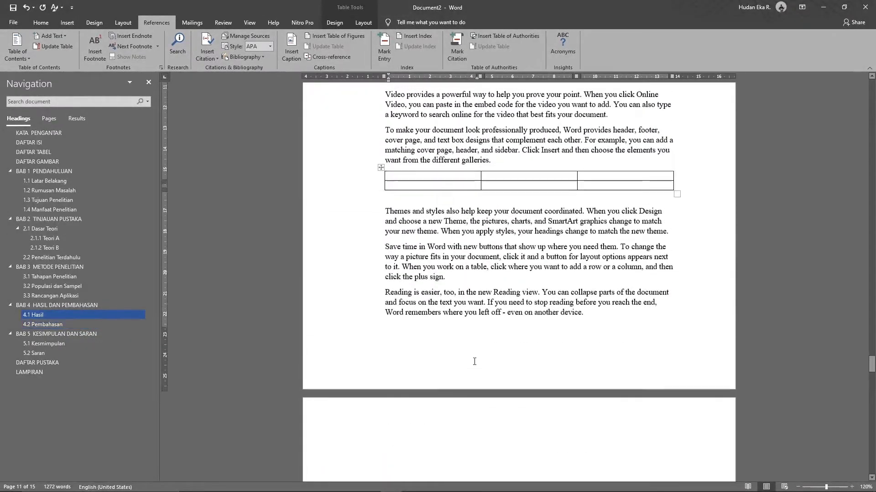
pyautogui.scroll(2, 430, 256)
pyautogui.click(495, 256)
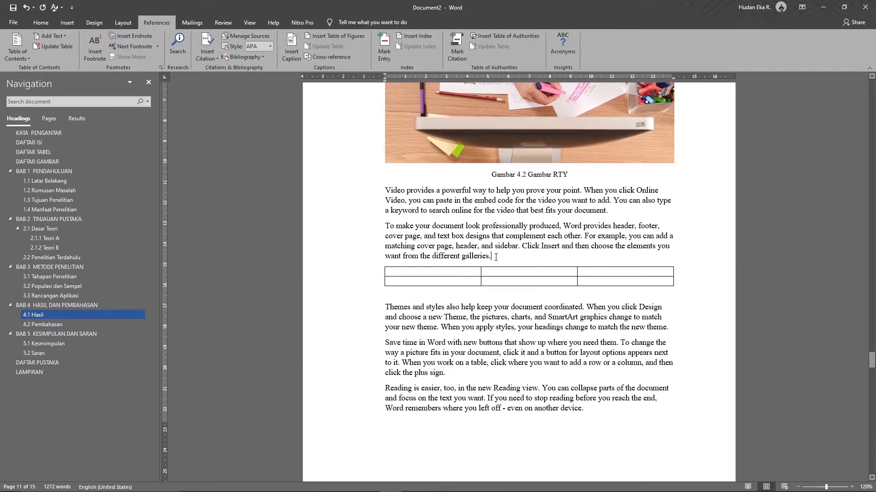
pyautogui.press('Return')
# Insert the caption "Tabel 4.1 Tabel BNM" on the empty line above the three-column table, using the label Tabel
pyautogui.click(291, 49)
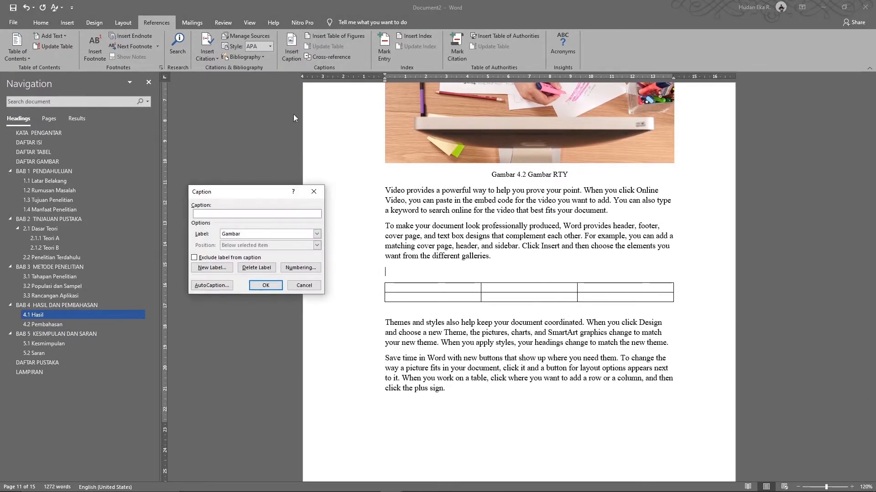
pyautogui.click(251, 233)
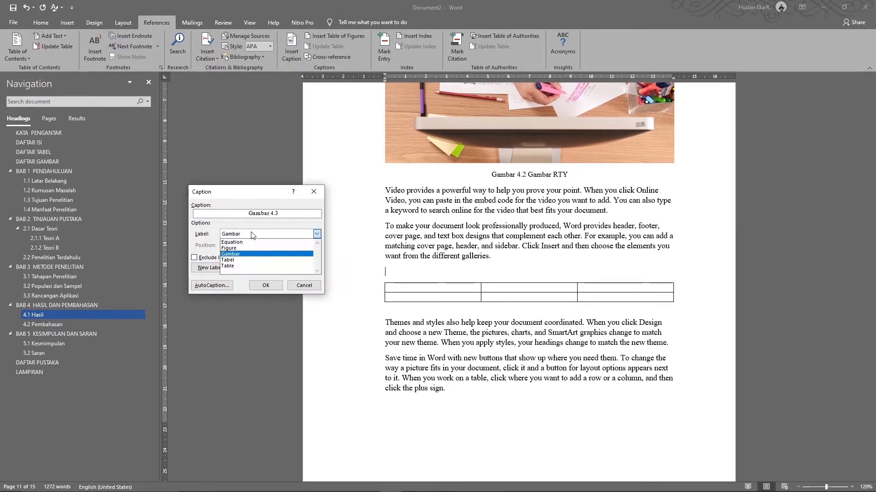
pyautogui.click(247, 260)
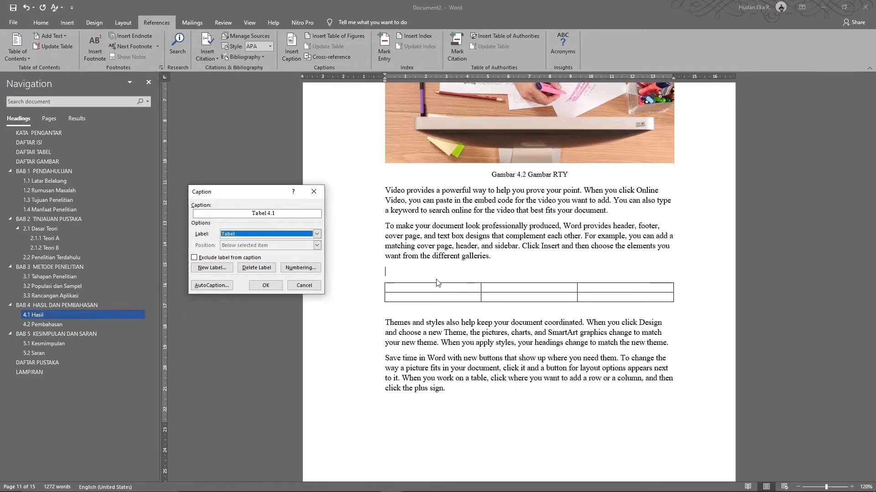
pyautogui.click(277, 213)
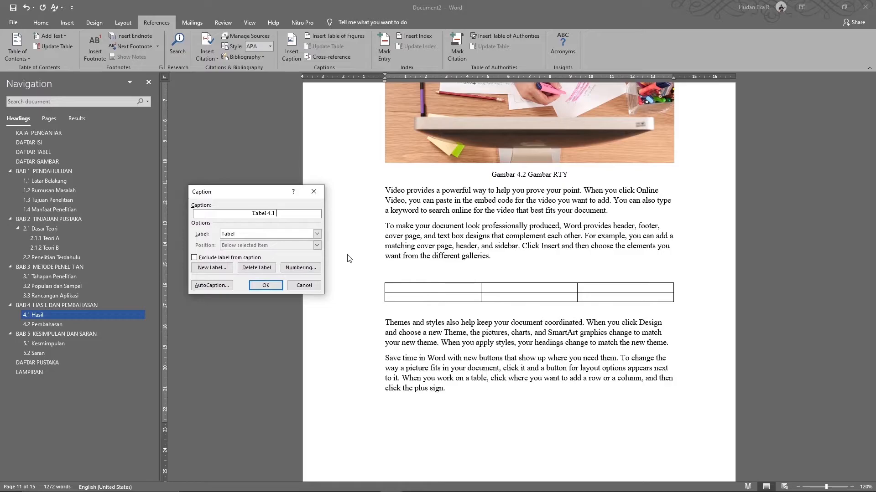
pyautogui.write('Tabel BNM')
pyautogui.click(275, 289)
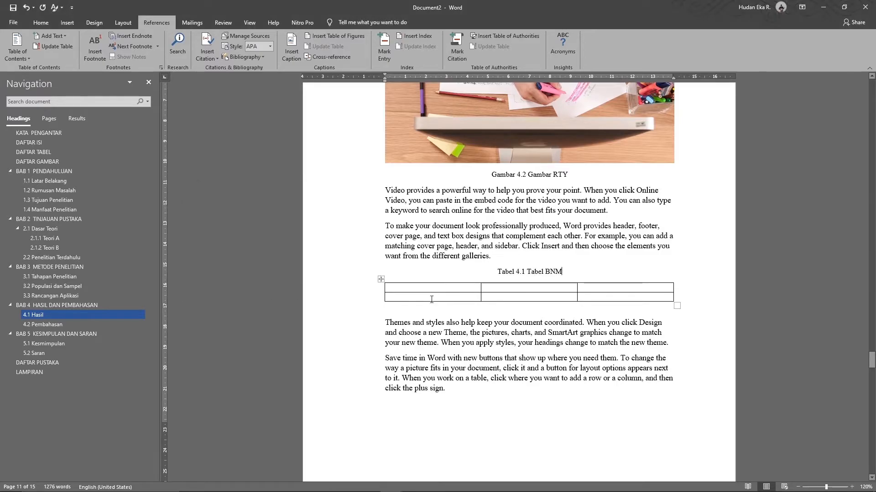
# Insert the caption "Tabel 4.2 Tabel JKL" on a new line above the four-column table in section 4.2 Pembahasan
pyautogui.scroll(-1, 510, 316)
pyautogui.scroll(-10, 511, 315)
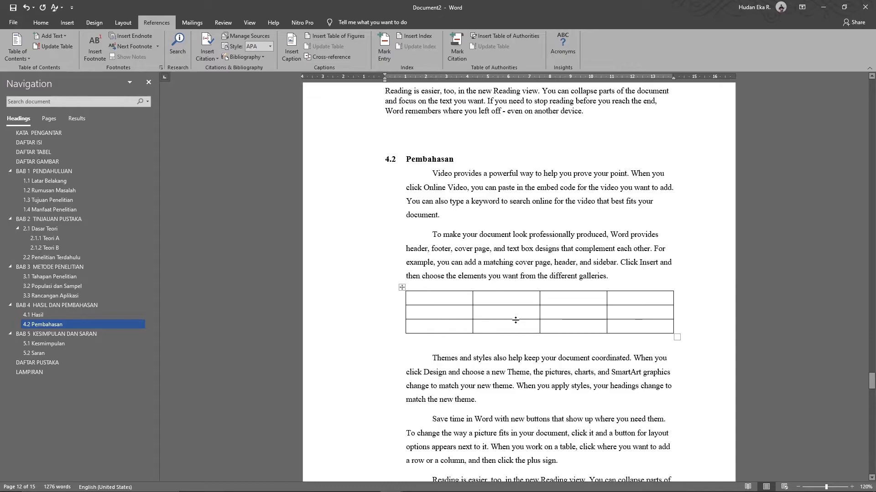
pyautogui.click(611, 287)
pyautogui.press('Return')
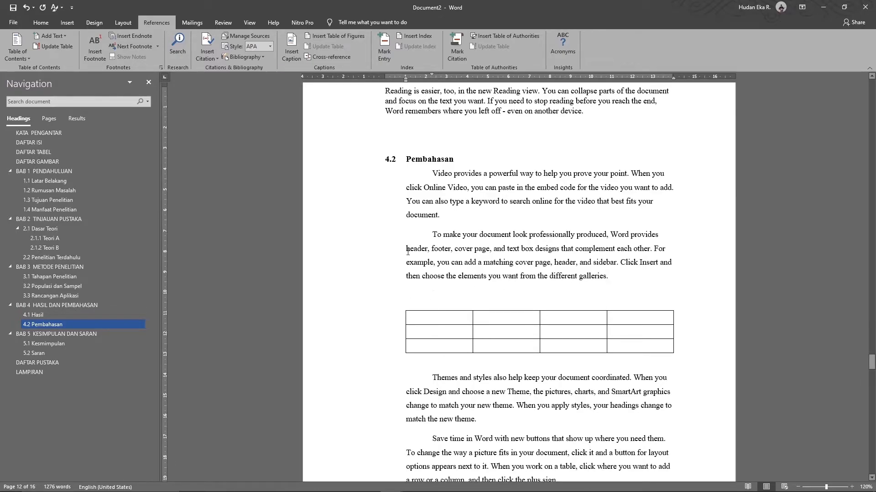
pyautogui.click(211, 51)
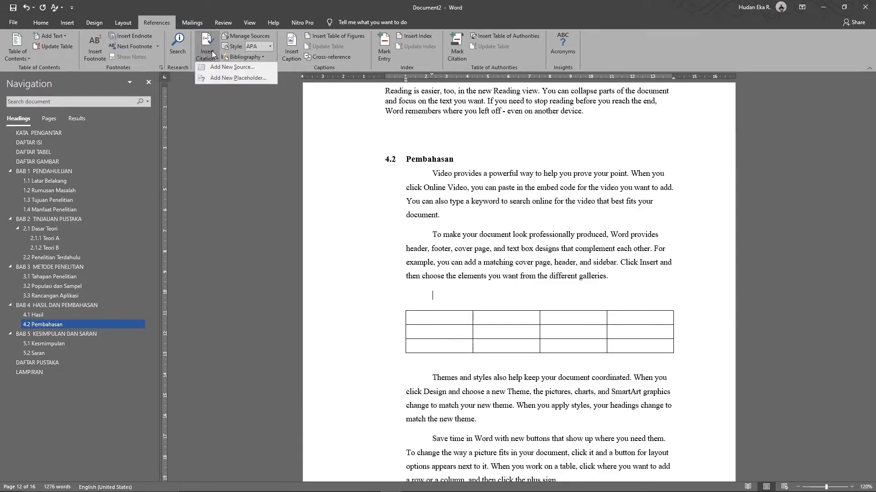
pyautogui.click(295, 55)
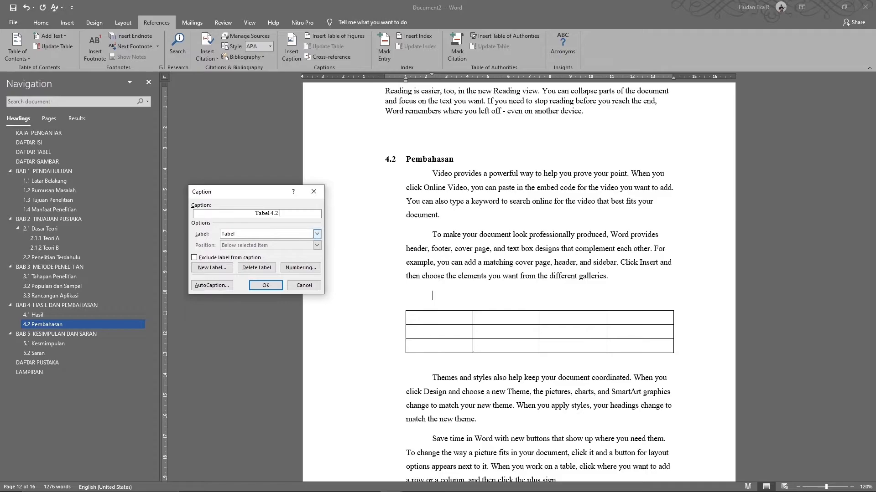
pyautogui.write('Tabel JKL')
pyautogui.press('Return')
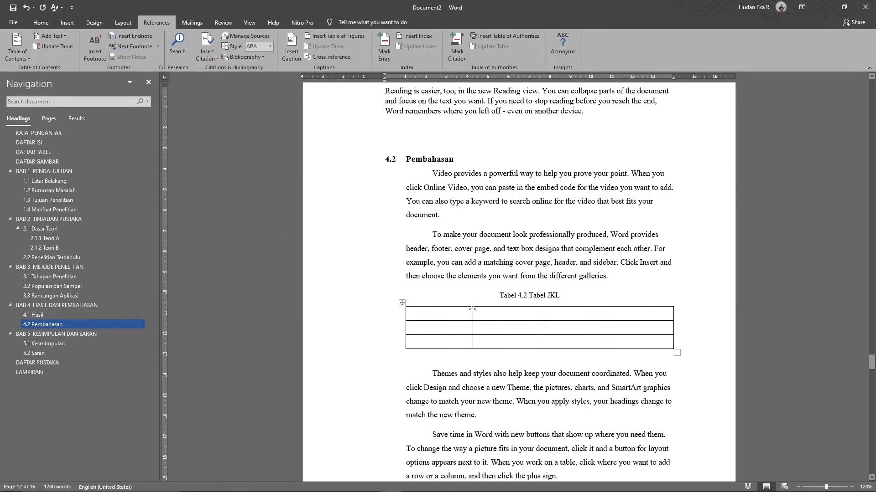
# Exclude the chapter number from the numbering of the Tabel captions
pyautogui.scroll(-3, 559, 296)
pyautogui.scroll(2, 559, 297)
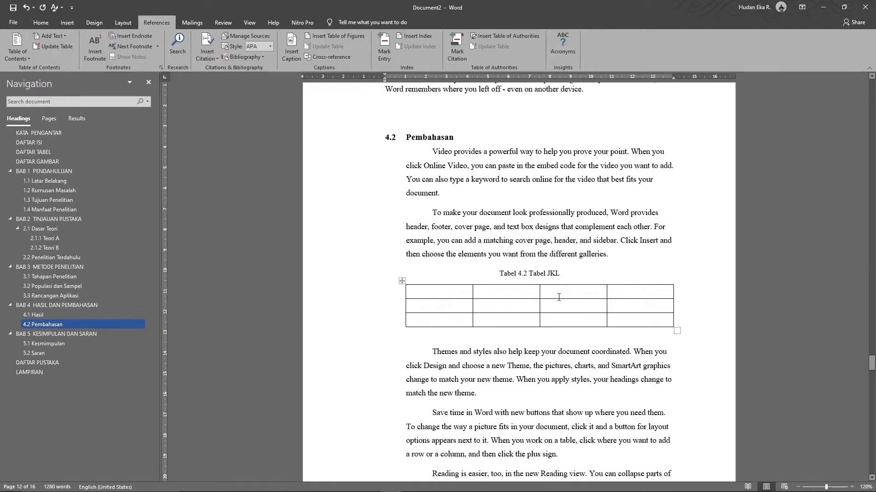
pyautogui.scroll(2, 558, 298)
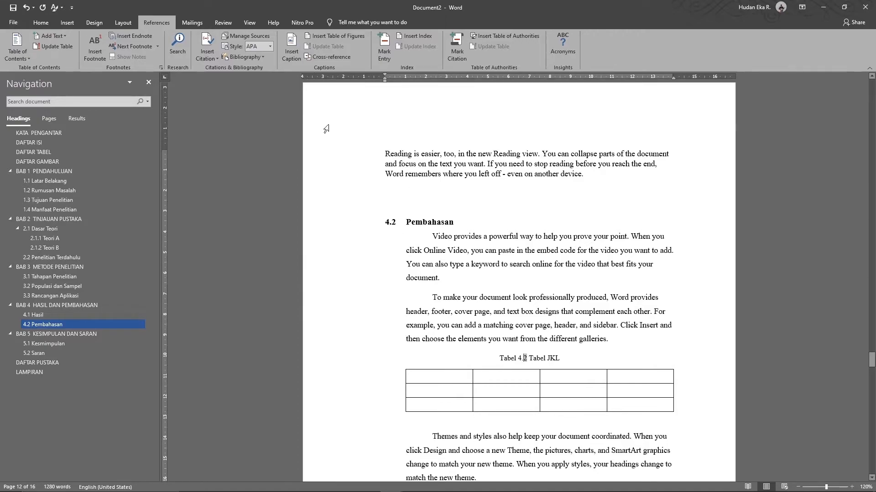
pyautogui.click(287, 59)
pyautogui.click(301, 267)
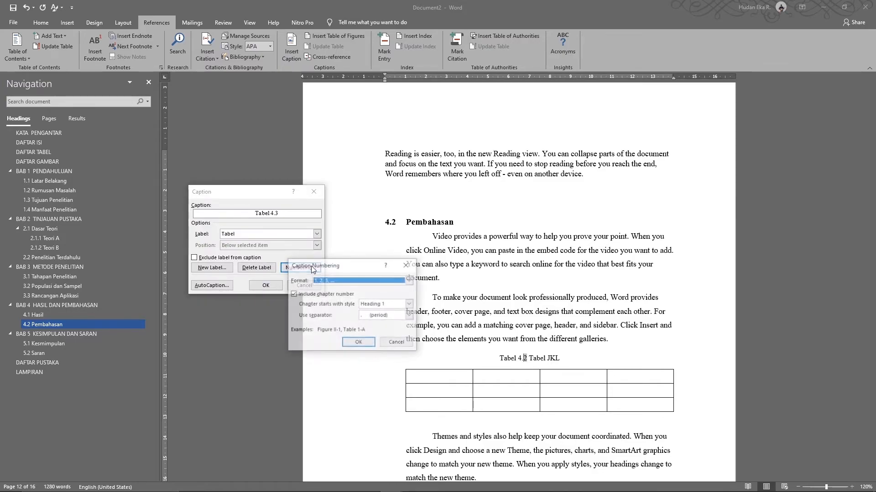
pyautogui.click(293, 295)
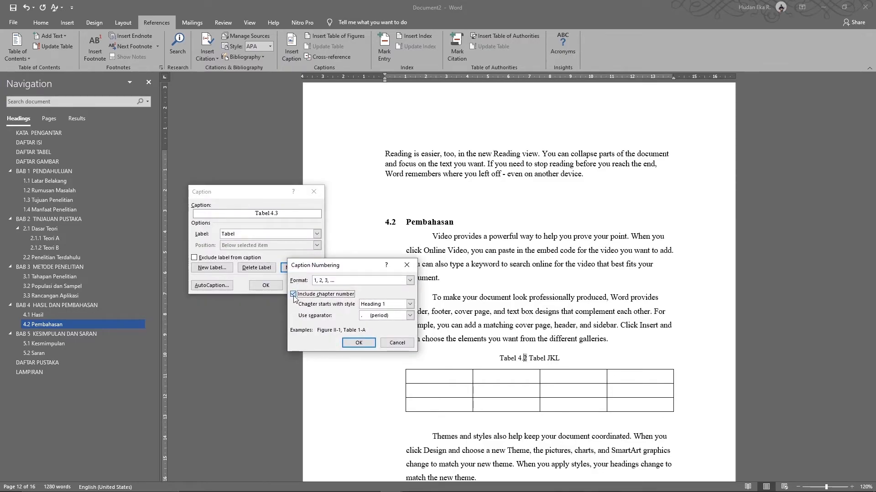
pyautogui.click(359, 343)
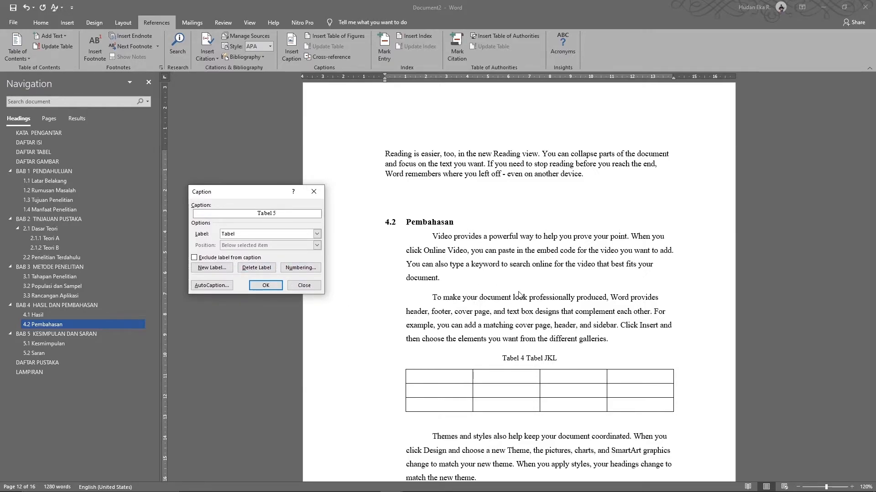
# Include the chapter number in the Tabel caption numbering, based on Heading 1 with a period separator, and close the caption settings
pyautogui.click(307, 269)
pyautogui.click(313, 295)
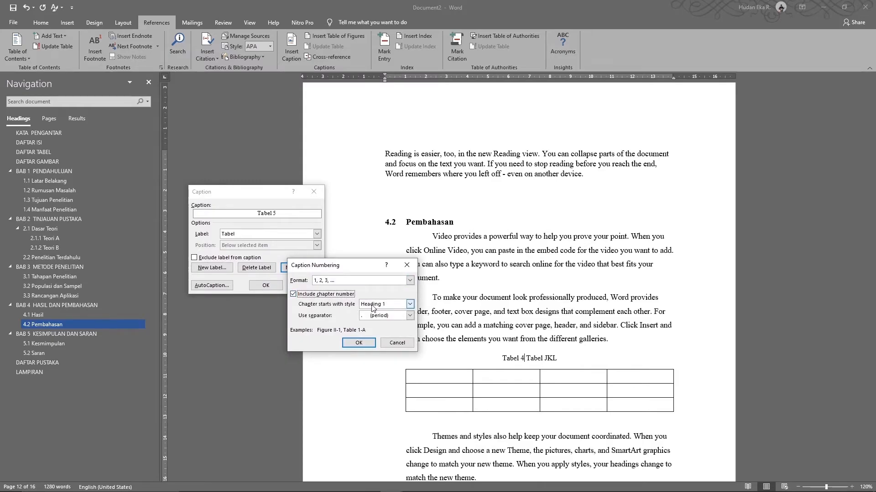
pyautogui.click(372, 305)
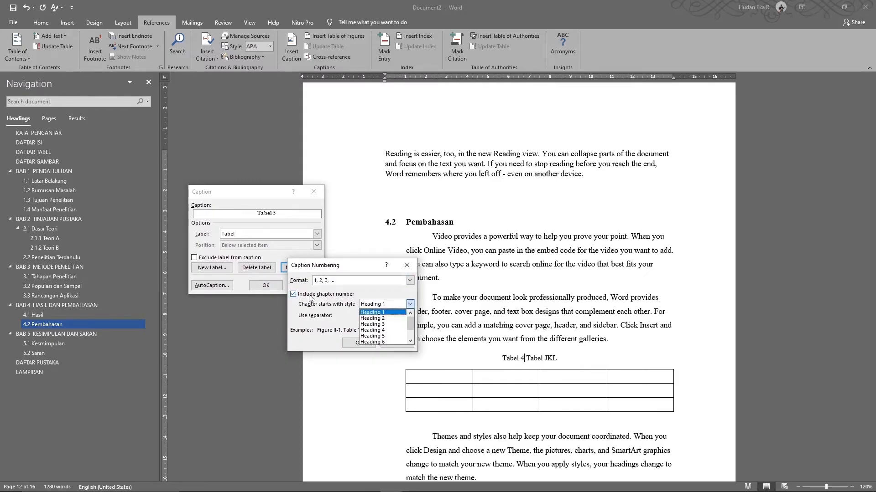
pyautogui.click(382, 313)
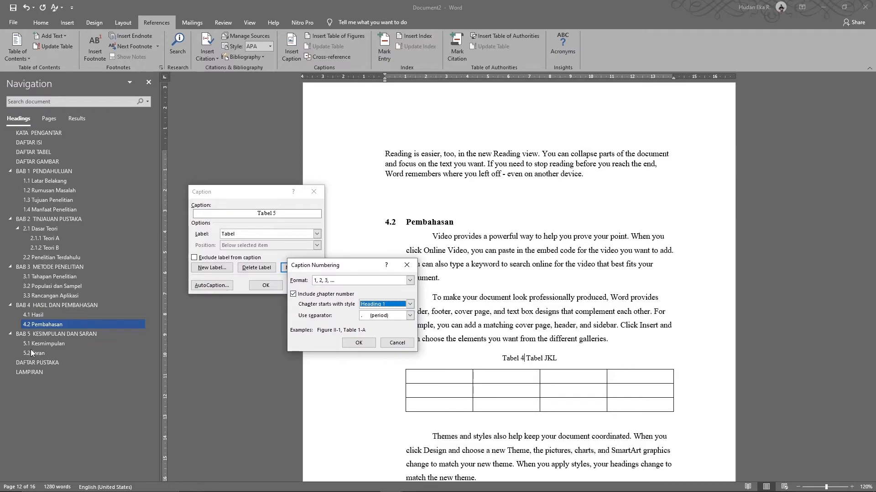
pyautogui.click(372, 316)
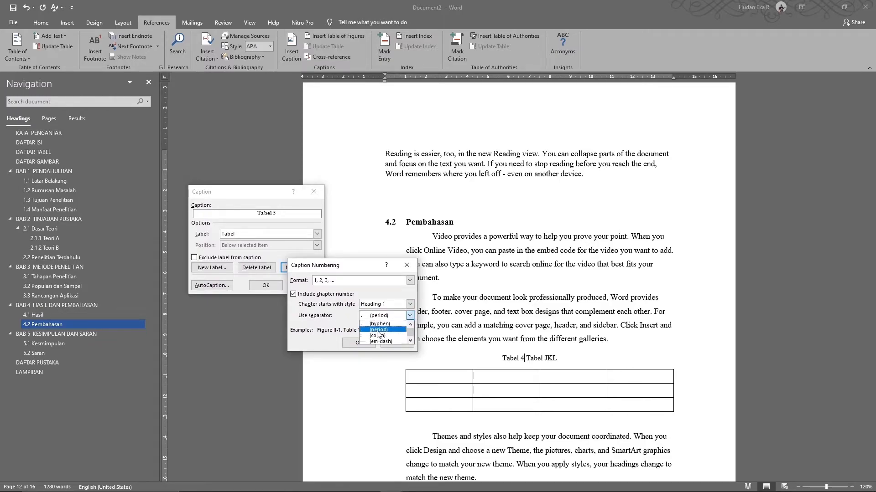
pyautogui.click(364, 330)
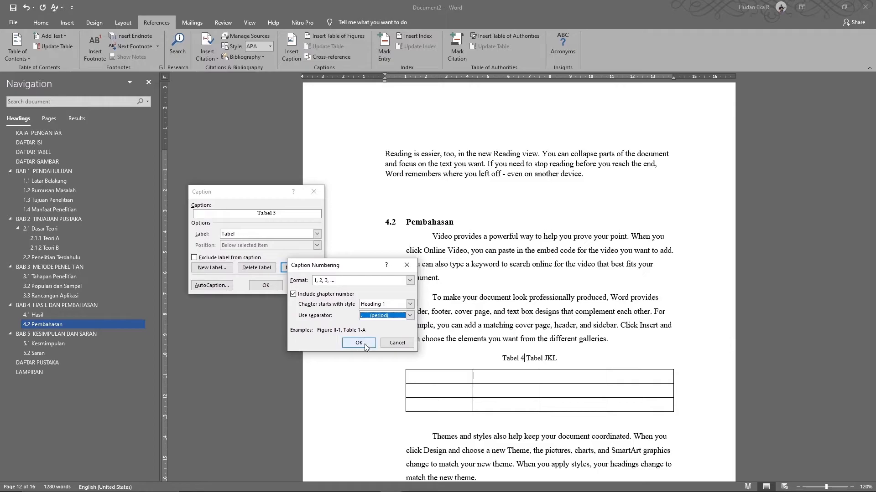
pyautogui.click(365, 345)
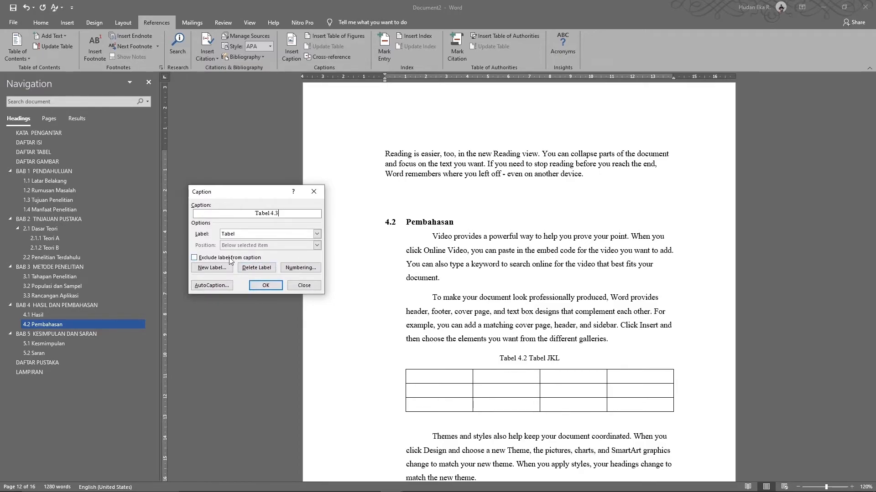
pyautogui.click(267, 286)
# Go to the DAFTAR TABEL page and place the cursor on the empty line below its heading
pyautogui.scroll(-5, 390, 323)
pyautogui.scroll(-4, 389, 322)
pyautogui.scroll(10, 389, 323)
pyautogui.scroll(10, 387, 323)
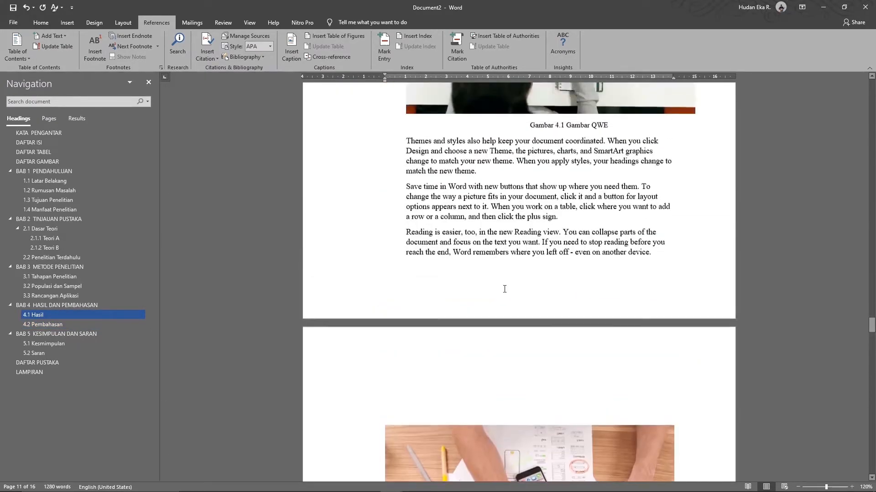
pyautogui.click(45, 156)
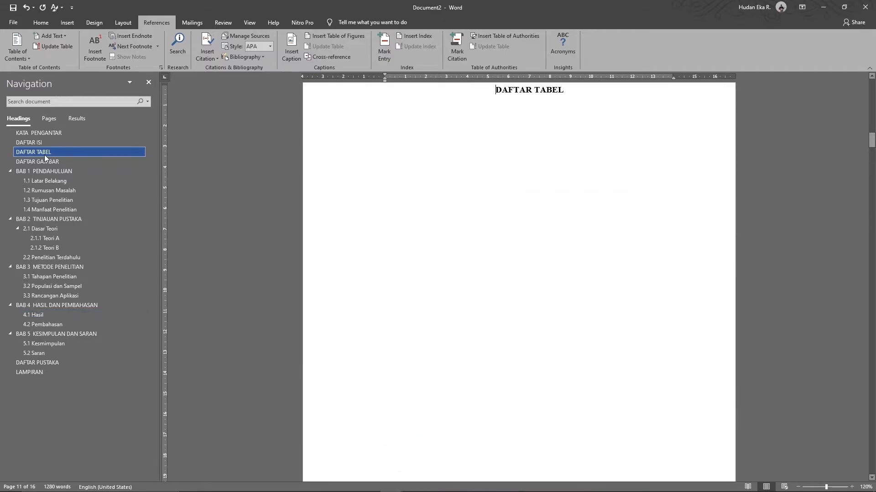
pyautogui.scroll(3, 352, 201)
pyautogui.click(455, 184)
pyautogui.scroll(2, 454, 184)
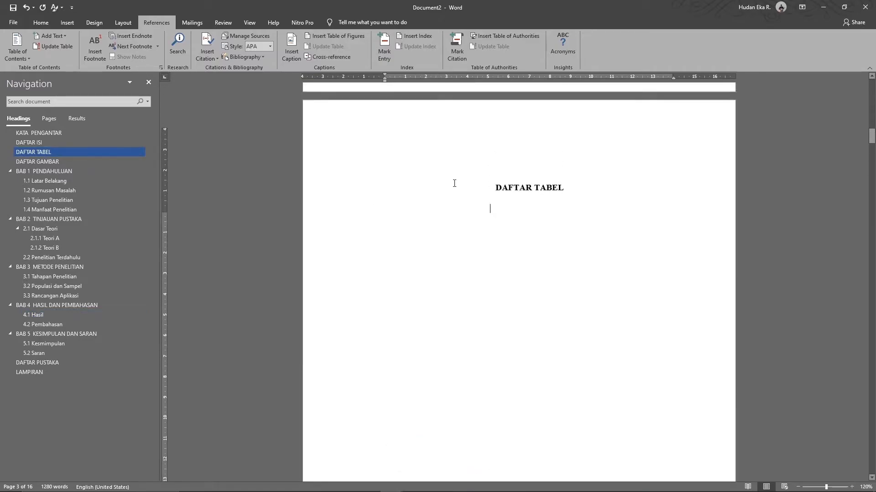
pyautogui.scroll(1, 455, 183)
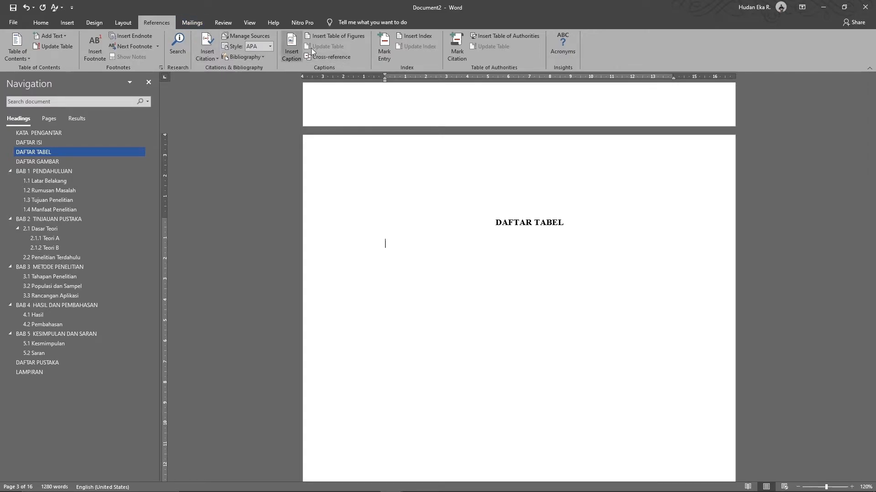
# Insert an automatic list of tables below the DAFTAR TABEL heading, using the caption label Tabel
pyautogui.click(340, 36)
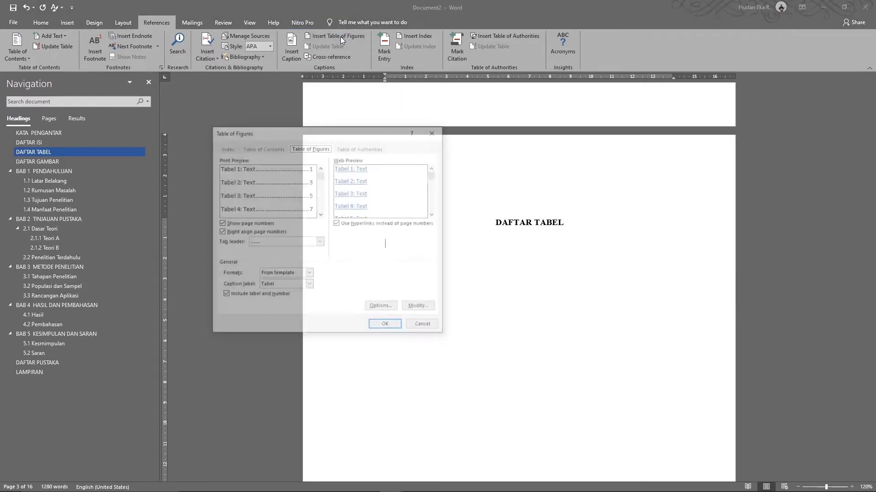
pyautogui.click(309, 286)
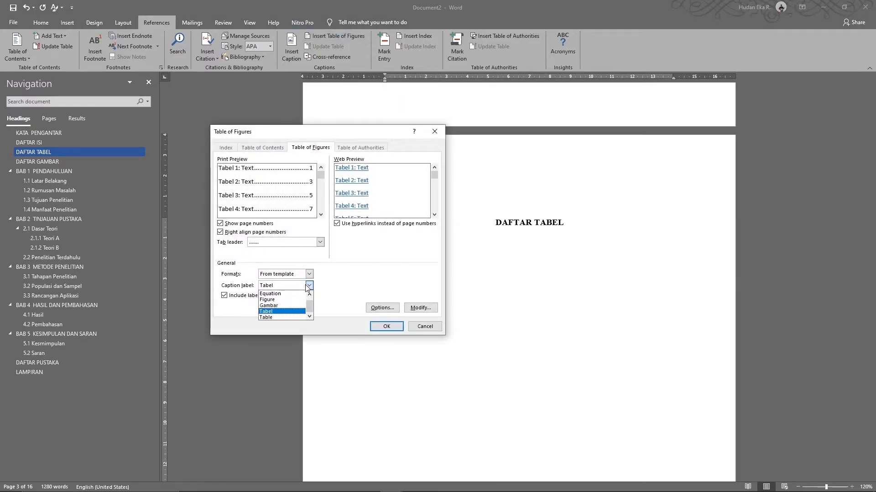
pyautogui.click(272, 312)
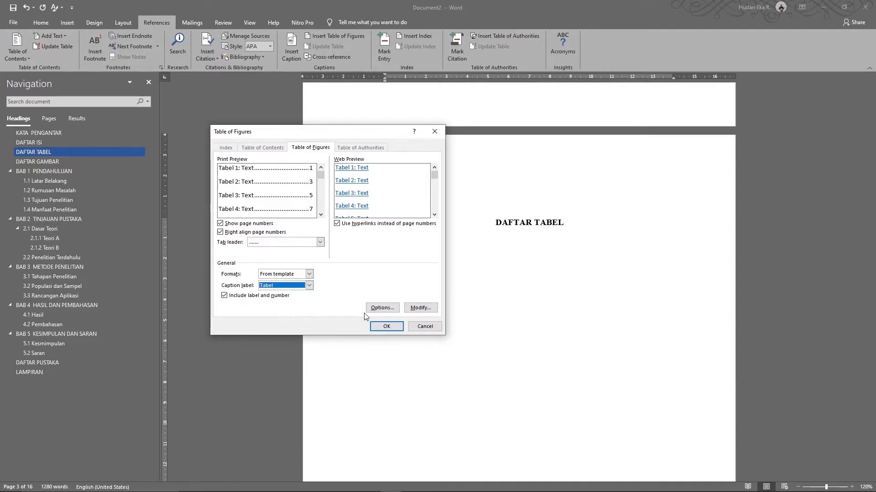
pyautogui.click(384, 325)
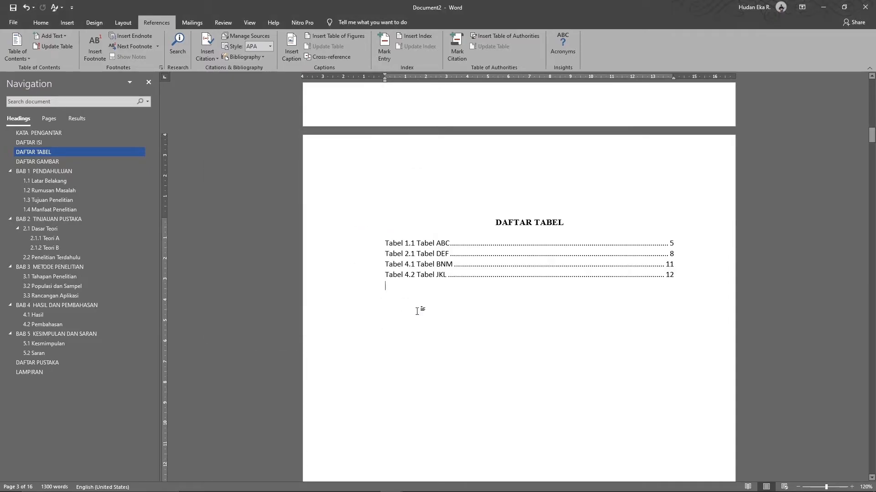
pyautogui.scroll(-10, 416, 311)
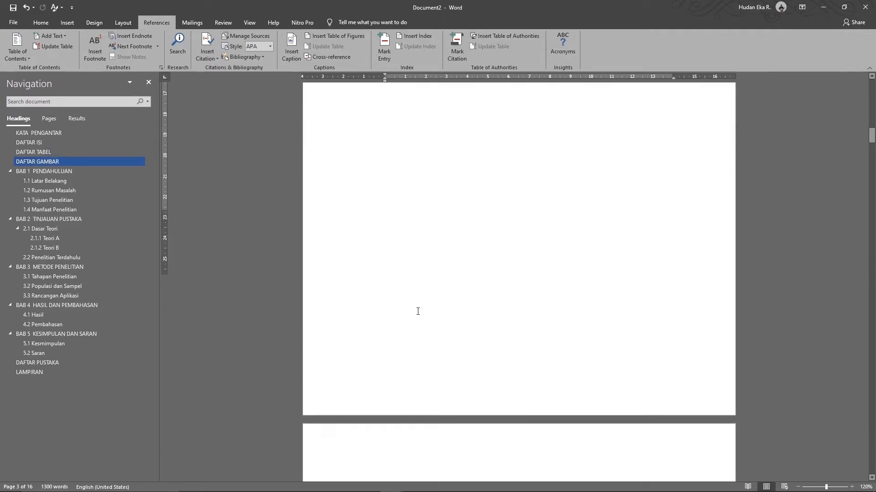
# Insert an automatic list of figures on the empty line below the DAFTAR GAMBAR heading, using the caption label Gambar
pyautogui.click(430, 322)
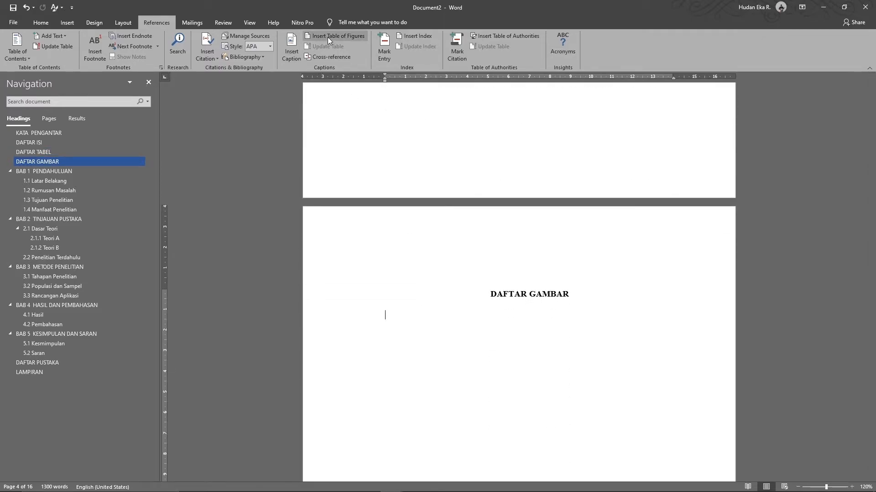
pyautogui.click(340, 36)
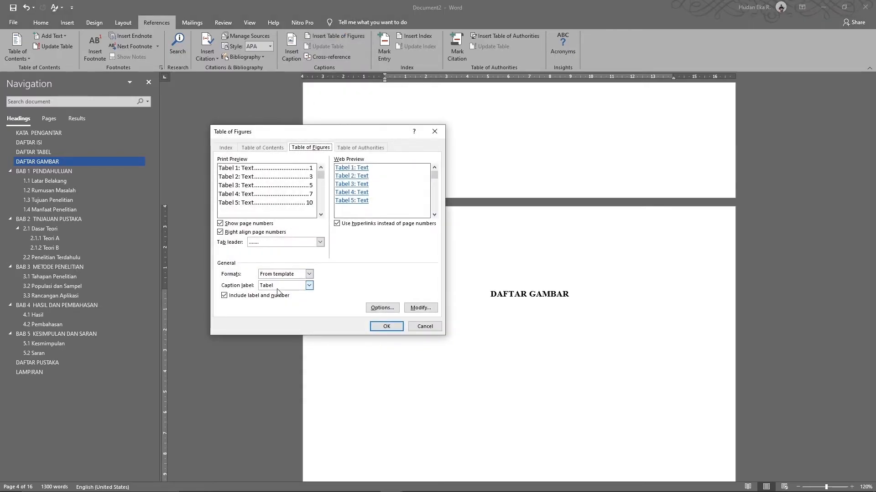
pyautogui.click(278, 287)
pyautogui.click(281, 306)
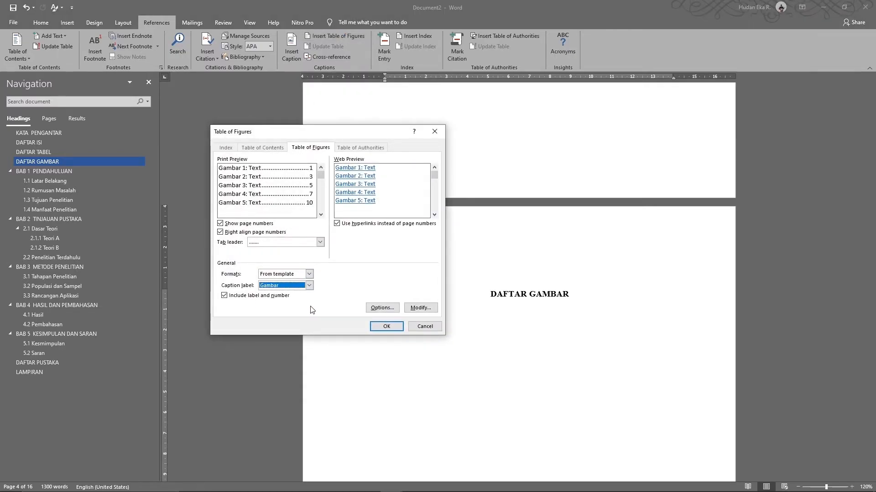
pyautogui.click(387, 327)
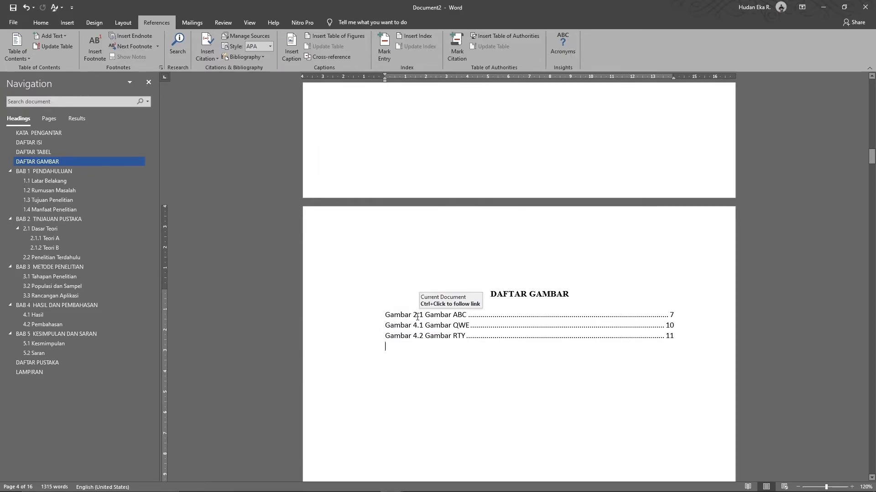
pyautogui.scroll(8, 418, 340)
pyautogui.scroll(3, 419, 340)
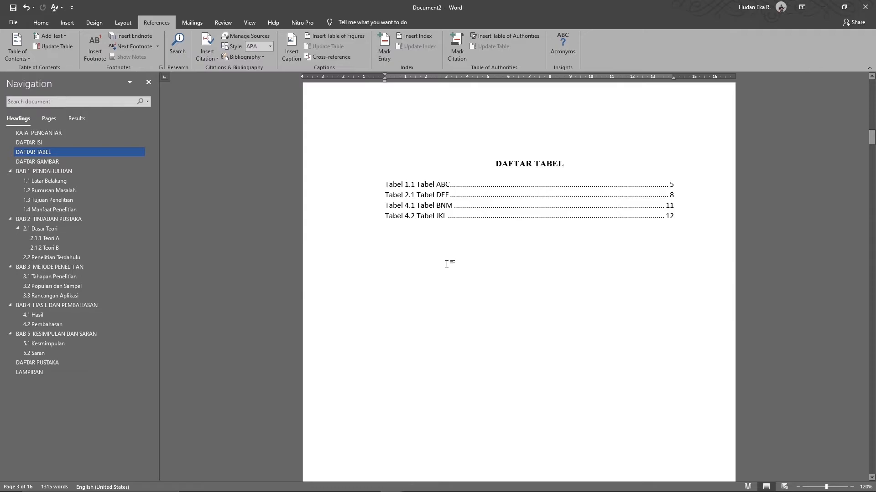
pyautogui.scroll(-2, 446, 263)
pyautogui.click(424, 147)
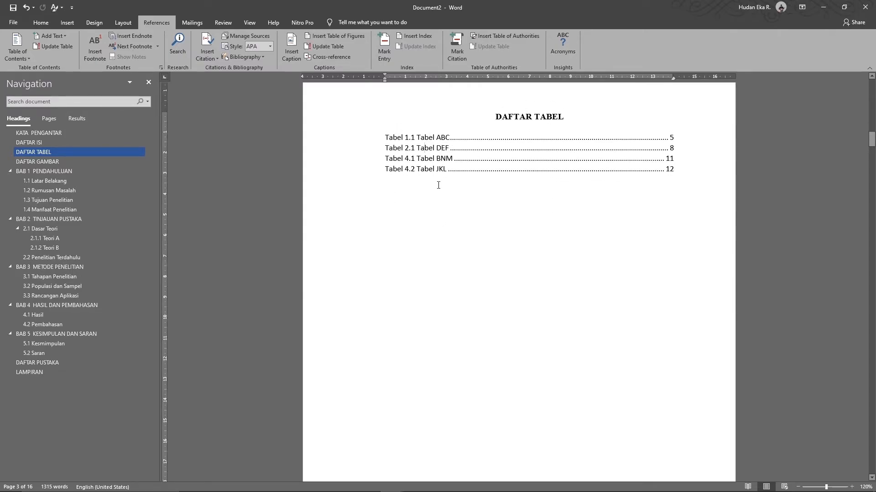
pyautogui.scroll(4, 438, 185)
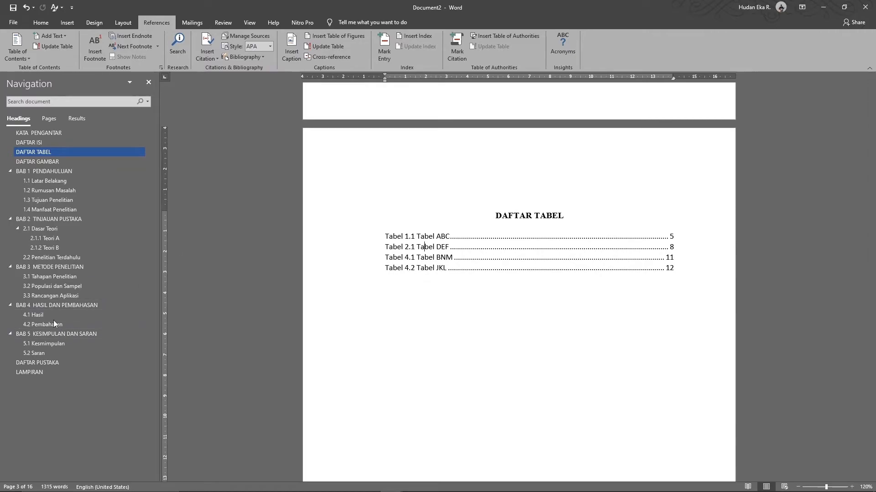
# Insert the photo of hands working at a desk from the Pictures folder on a new line below heading 3.2 Populasi dan Sampel
pyautogui.click(51, 295)
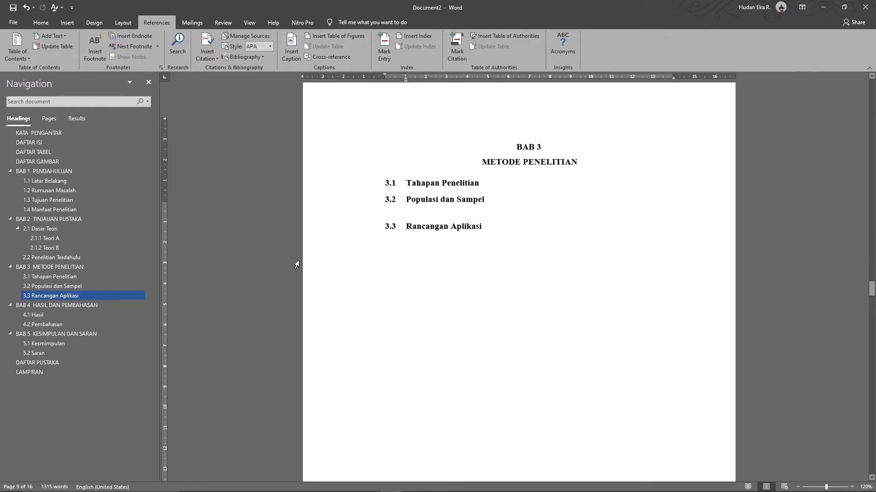
pyautogui.scroll(3, 410, 248)
pyautogui.click(502, 282)
pyautogui.press('Return')
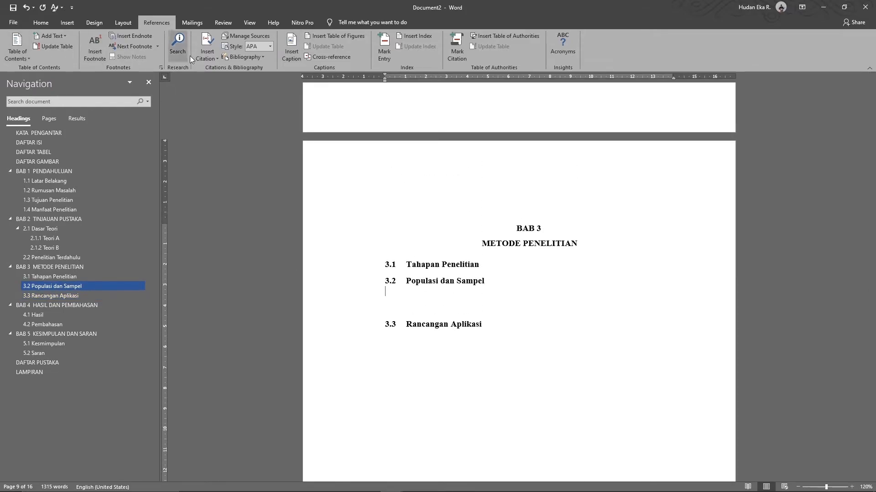
pyautogui.click(67, 23)
pyautogui.click(106, 45)
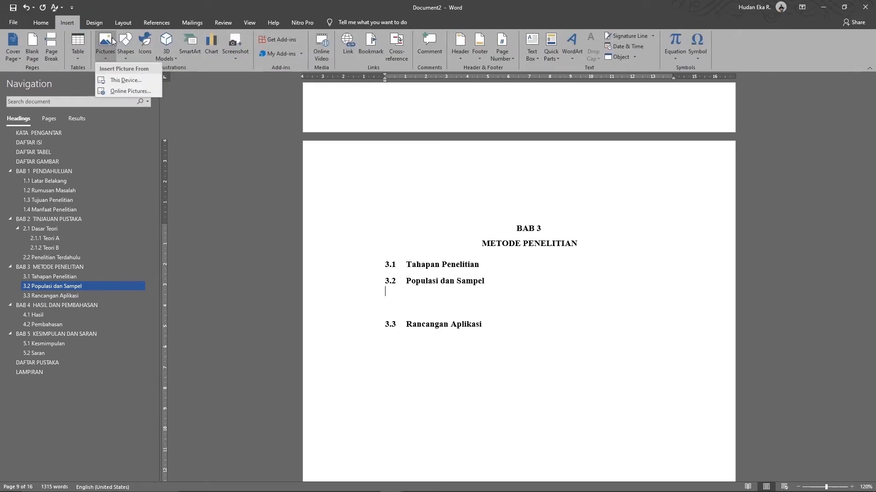
pyautogui.click(118, 81)
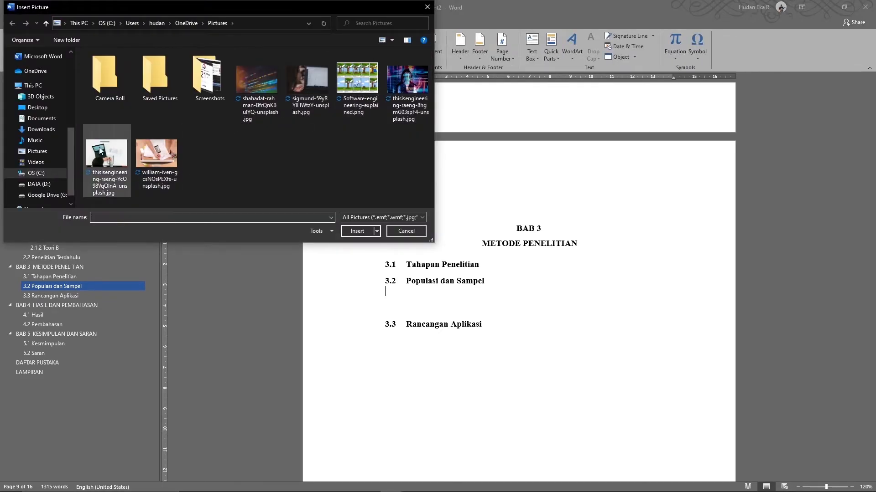
pyautogui.doubleClick(160, 161)
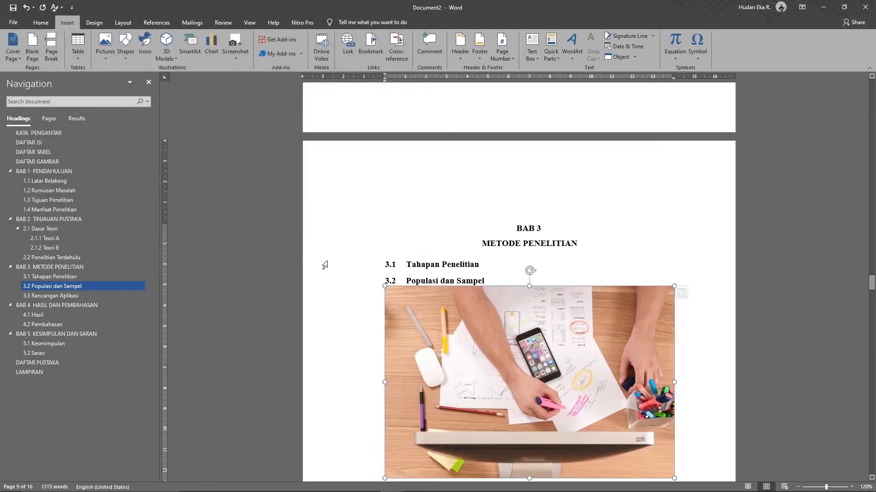
# Add the caption "Gambar 3.1 Gambar UIO" below the inserted picture, using the label Gambar, and centre the caption
pyautogui.scroll(-5, 498, 347)
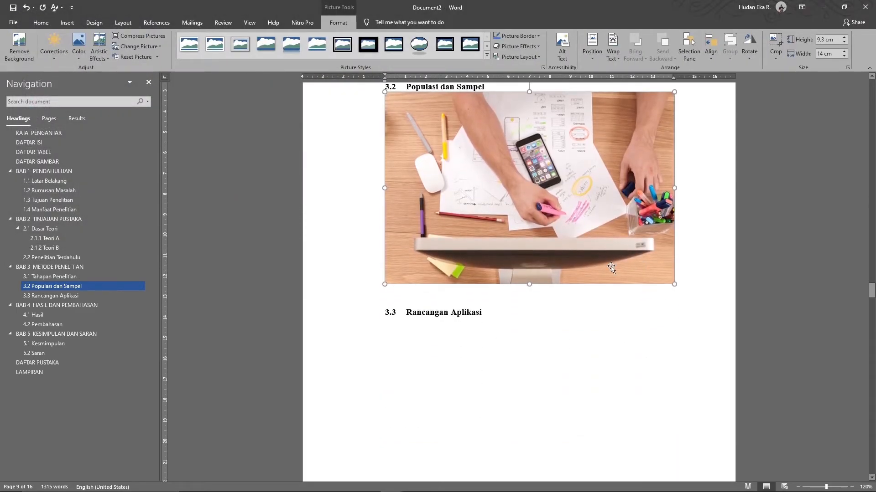
pyautogui.rightClick(611, 267)
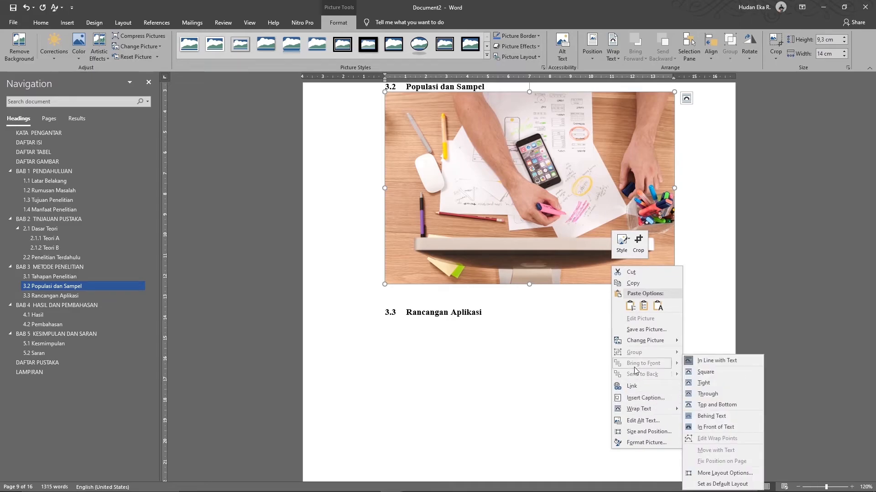
pyautogui.click(643, 398)
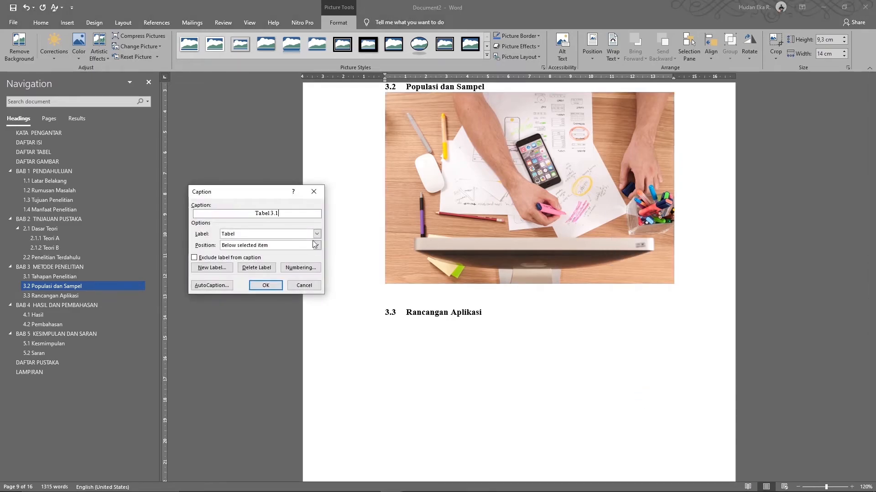
pyautogui.click(248, 234)
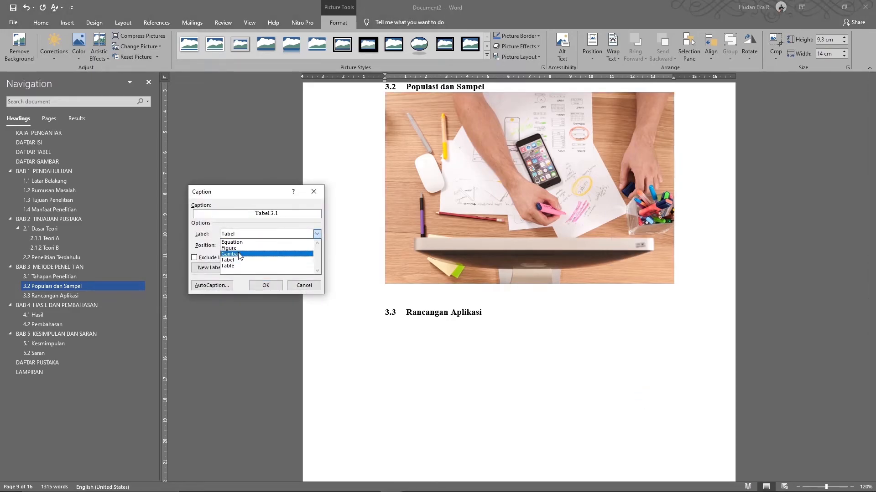
pyautogui.click(239, 255)
pyautogui.click(310, 213)
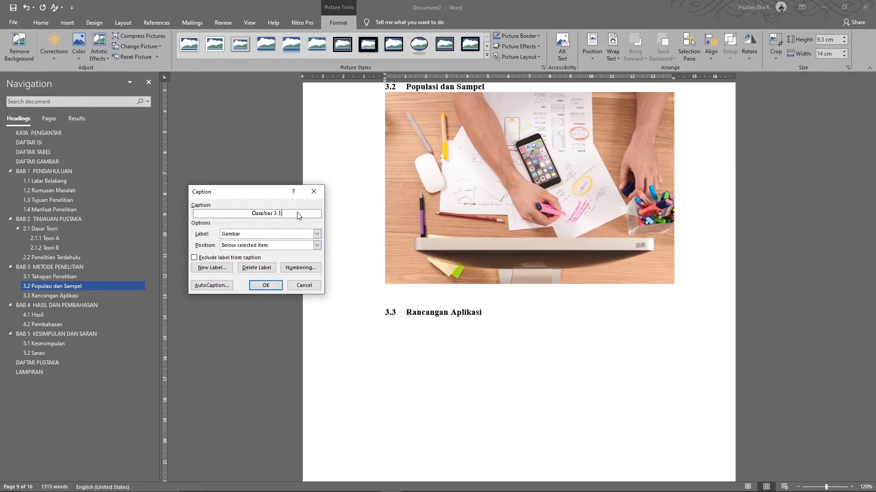
pyautogui.write('Gambar UIO')
pyautogui.press('Return')
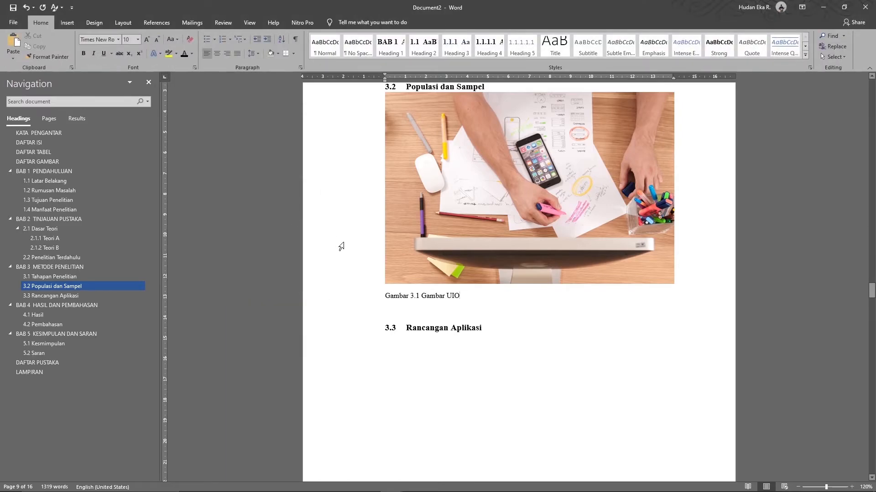
pyautogui.scroll(3, 436, 301)
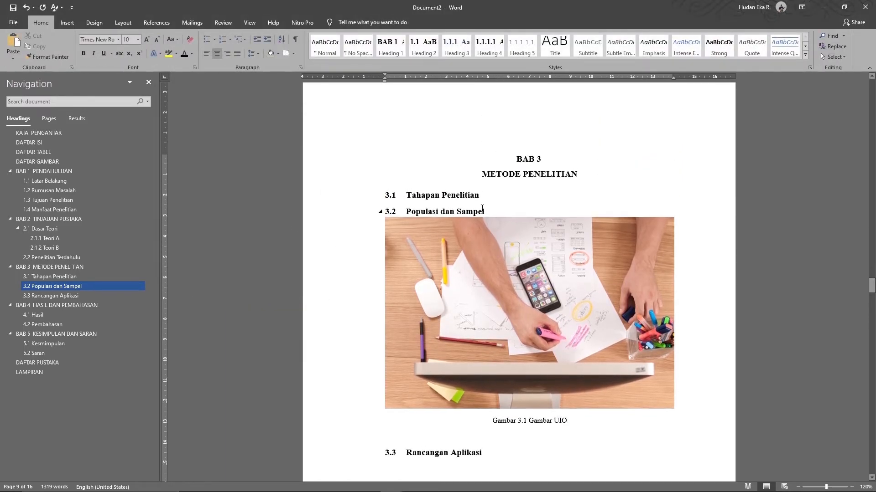
pyautogui.click(491, 200)
pyautogui.scroll(-2, 491, 201)
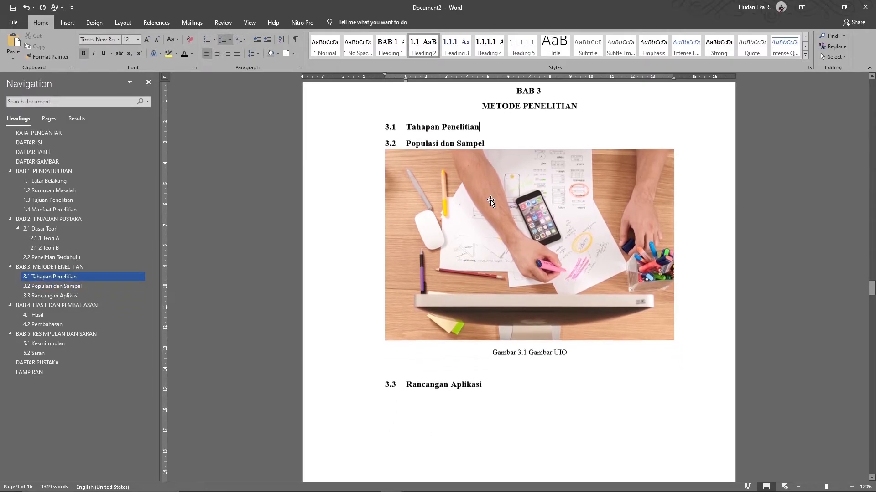
# Insert a table with three columns and three rows on a new line between the picture caption and heading 3.3
pyautogui.click(555, 371)
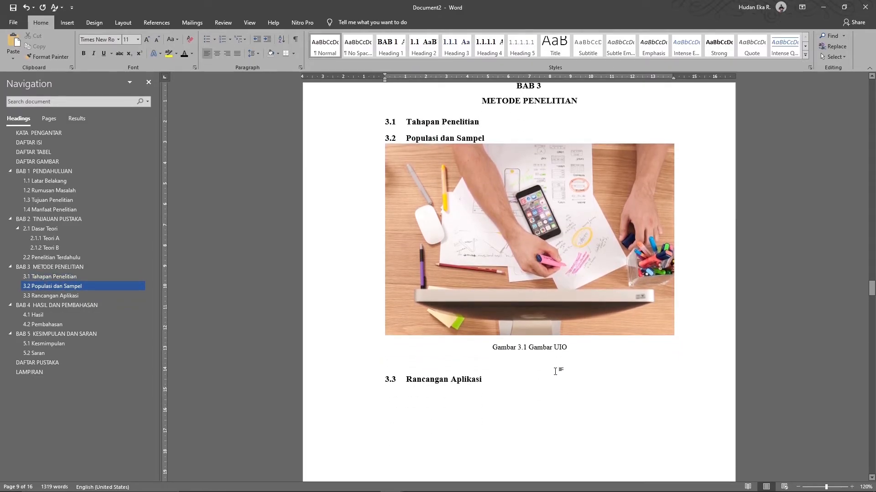
pyautogui.press('Return')
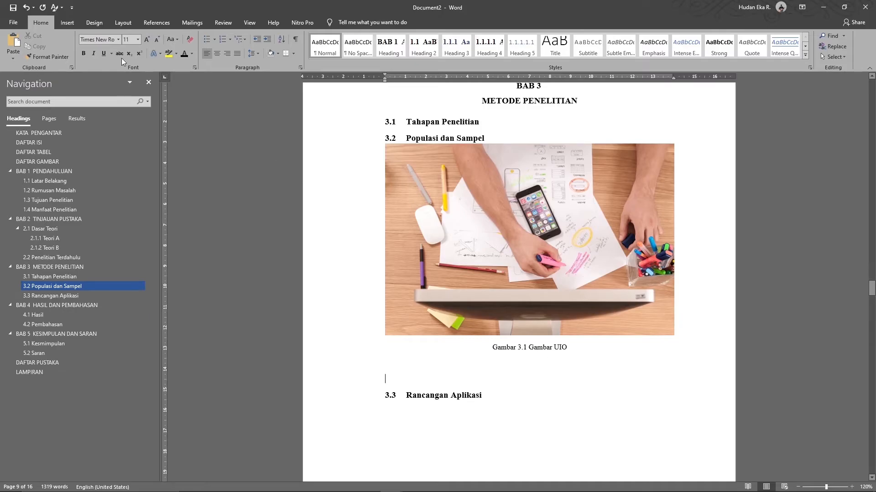
pyautogui.click(65, 22)
pyautogui.click(77, 46)
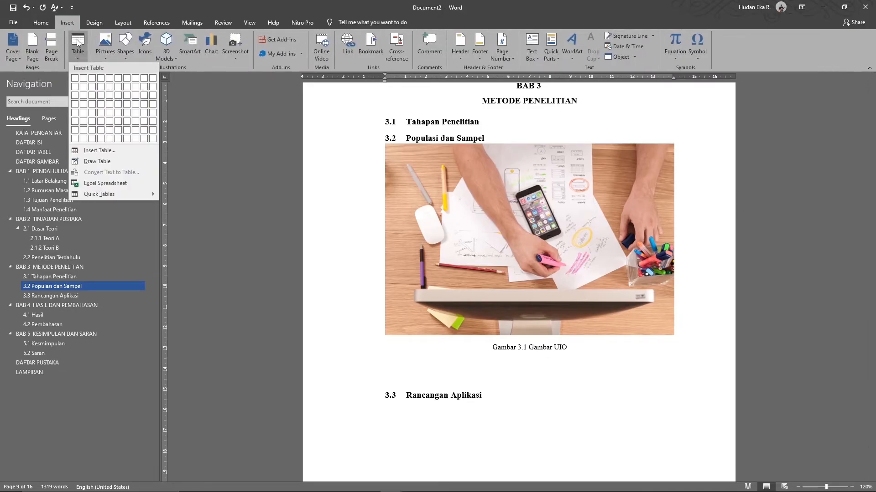
pyautogui.click(92, 95)
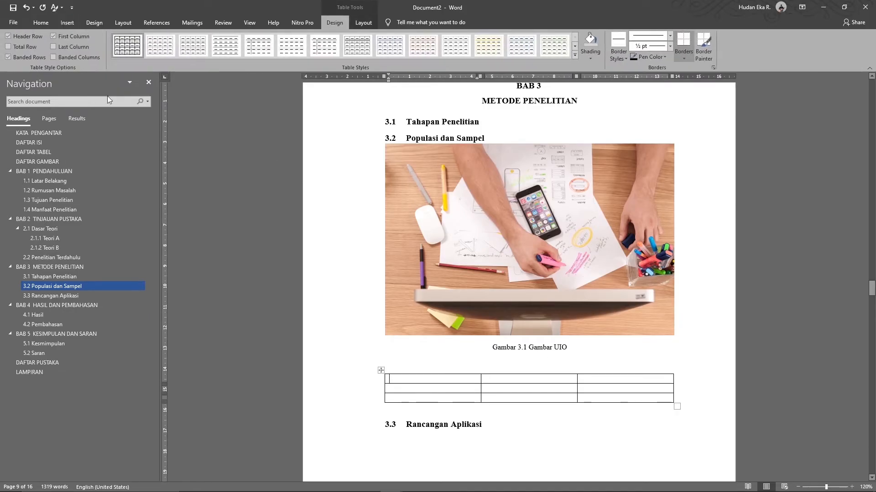
# Add the centred caption "Tabel 3.1 Tabel JKL" on a new line directly above the new table, using the label Tabel
pyautogui.click(448, 365)
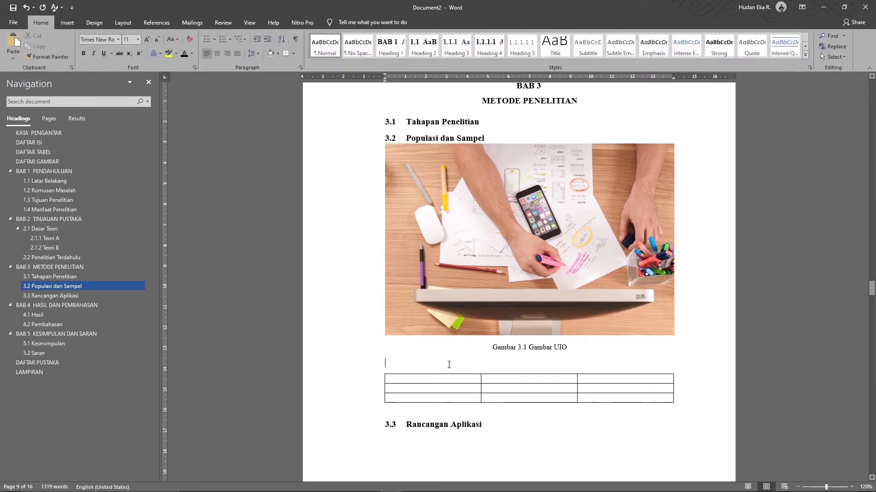
pyautogui.press('Return')
pyautogui.scroll(-1, 449, 365)
pyautogui.scroll(-2, 529, 273)
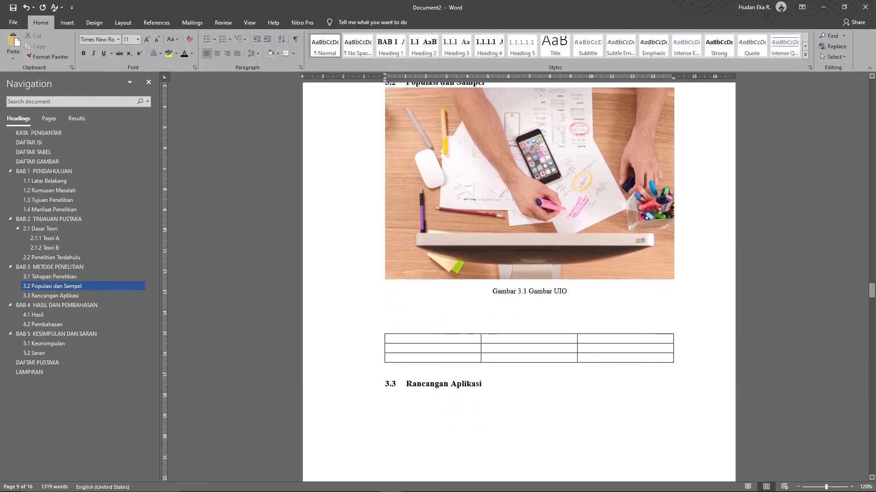
pyautogui.click(159, 23)
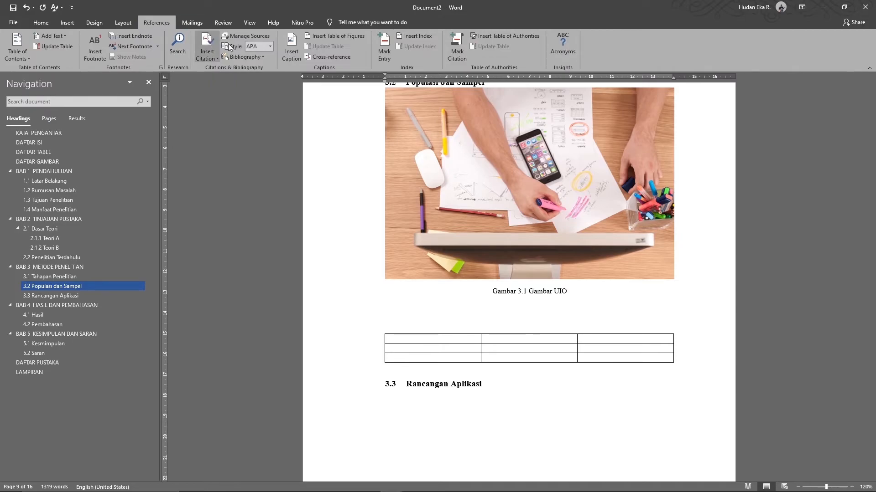
pyautogui.click(291, 46)
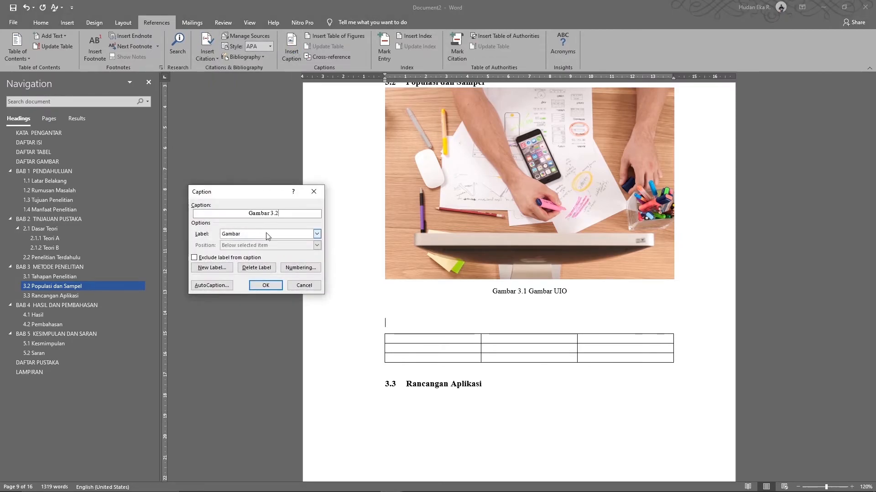
pyautogui.click(269, 235)
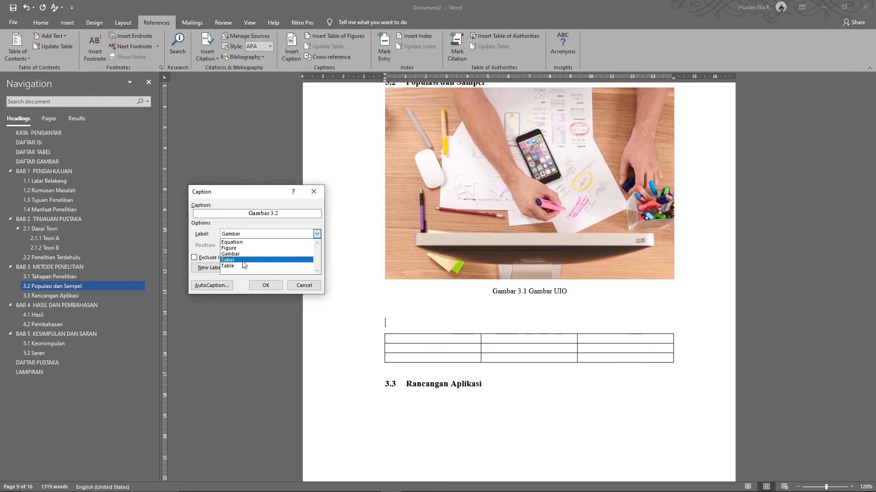
pyautogui.click(243, 260)
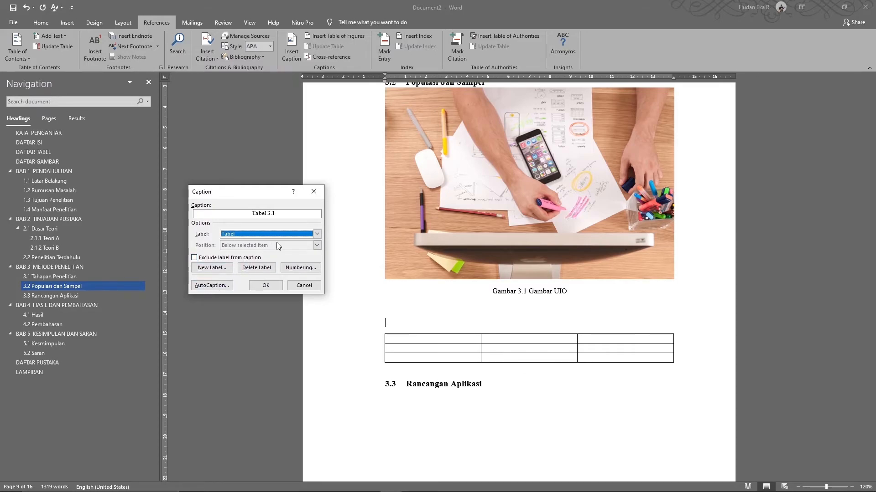
pyautogui.click(285, 217)
pyautogui.write('Tabel')
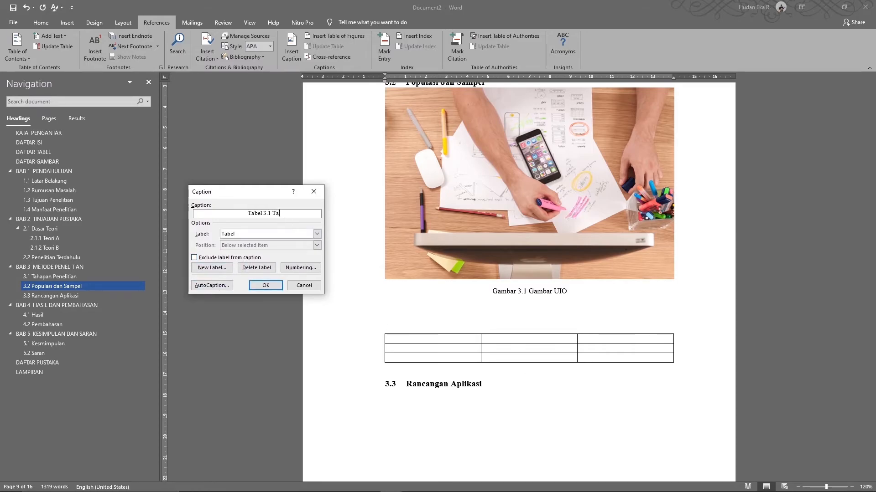
pyautogui.write(' JKL')
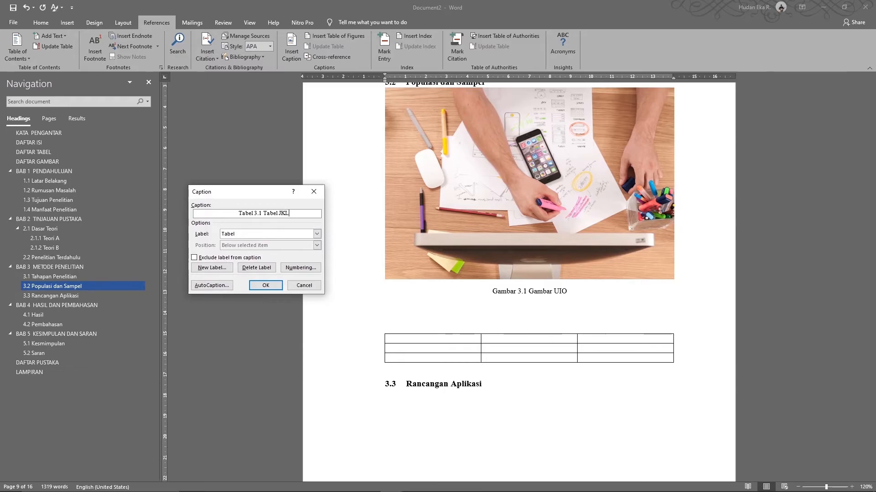
pyautogui.click(274, 286)
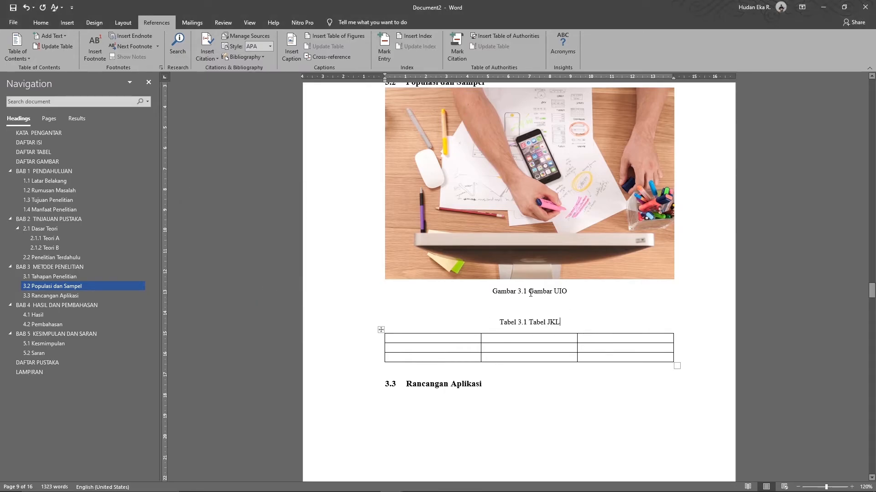
# Update the entire list of tables under DAFTAR TABEL, including its entries as well as page numbers
pyautogui.click(45, 153)
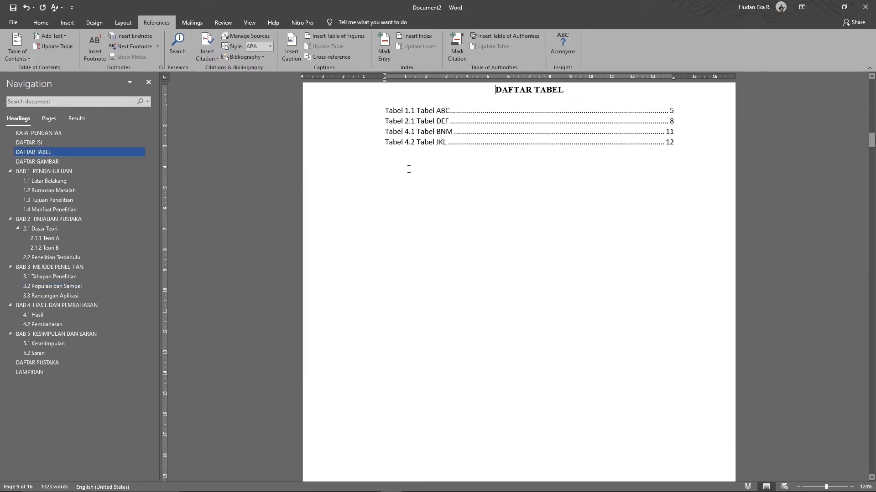
pyautogui.click(38, 164)
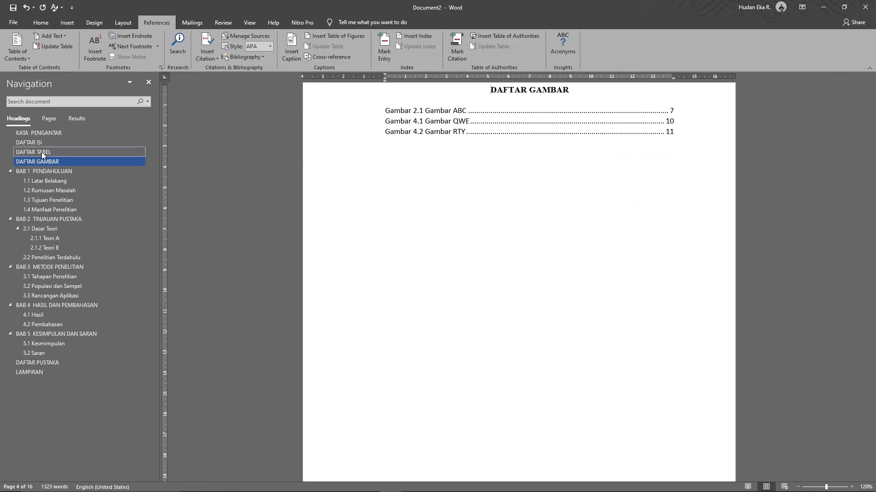
pyautogui.click(42, 152)
pyautogui.scroll(3, 482, 136)
pyautogui.scroll(3, 482, 135)
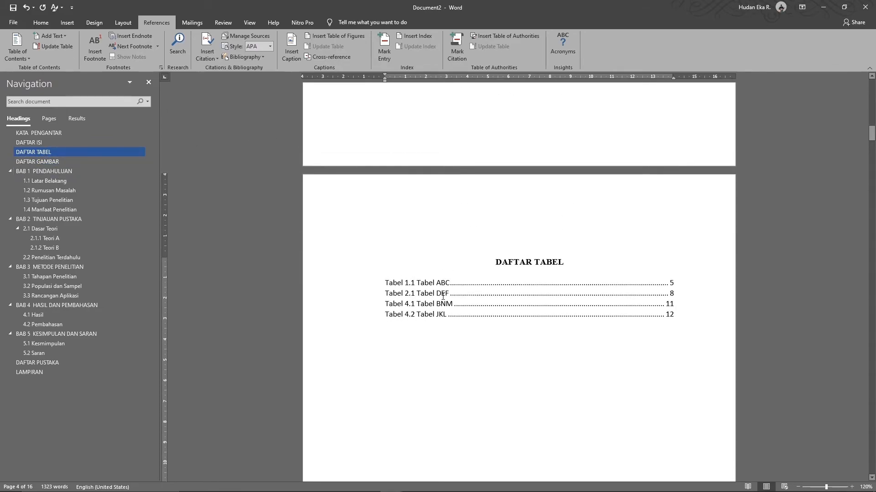
pyautogui.click(449, 310)
pyautogui.click(440, 301)
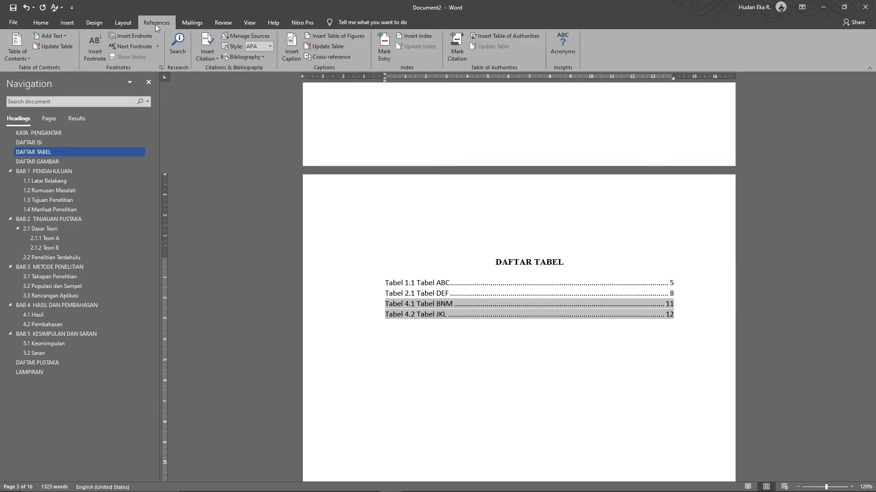
pyautogui.click(326, 47)
pyautogui.moveTo(587, 221); pyautogui.dragTo(298, 281)
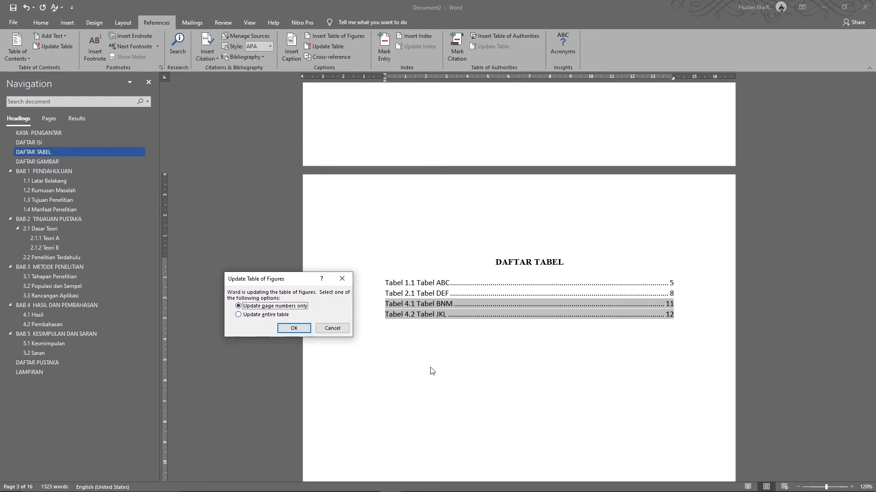
pyautogui.click(253, 318)
pyautogui.click(294, 329)
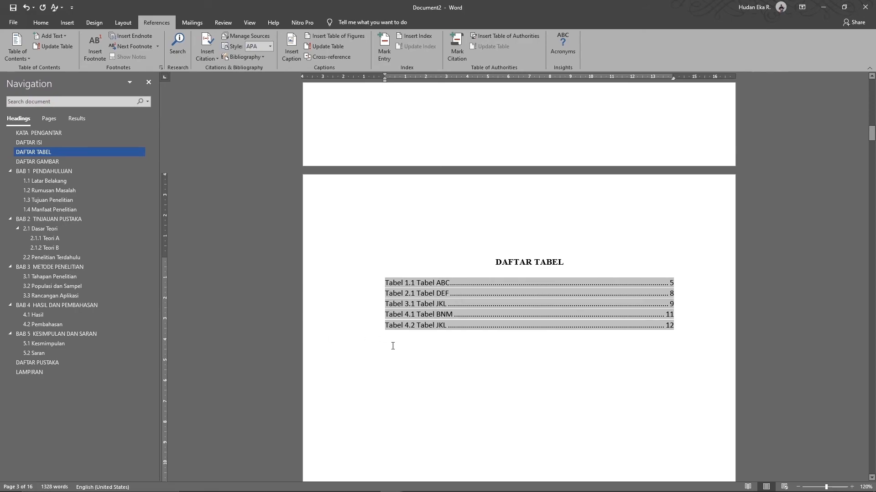
pyautogui.click(393, 346)
pyautogui.click(405, 305)
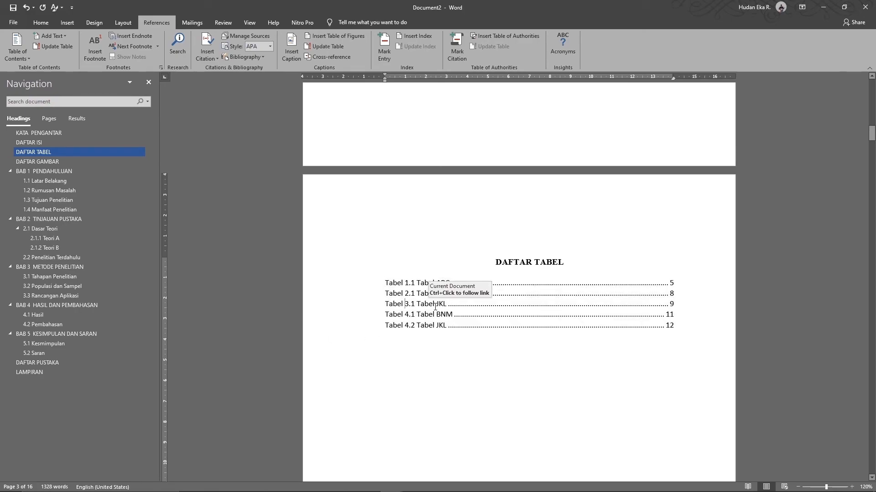
# Update the entire list of figures under DAFTAR GAMBAR, including its entries as well as page numbers
pyautogui.scroll(-20, 434, 307)
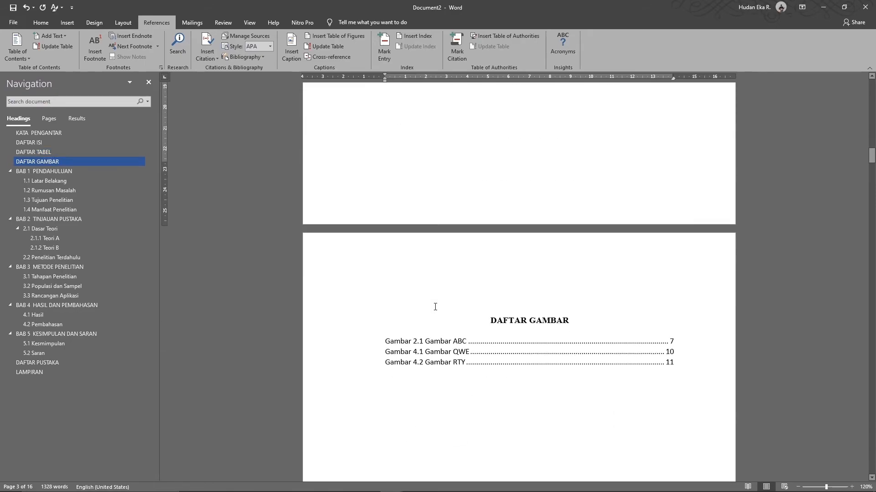
pyautogui.click(438, 323)
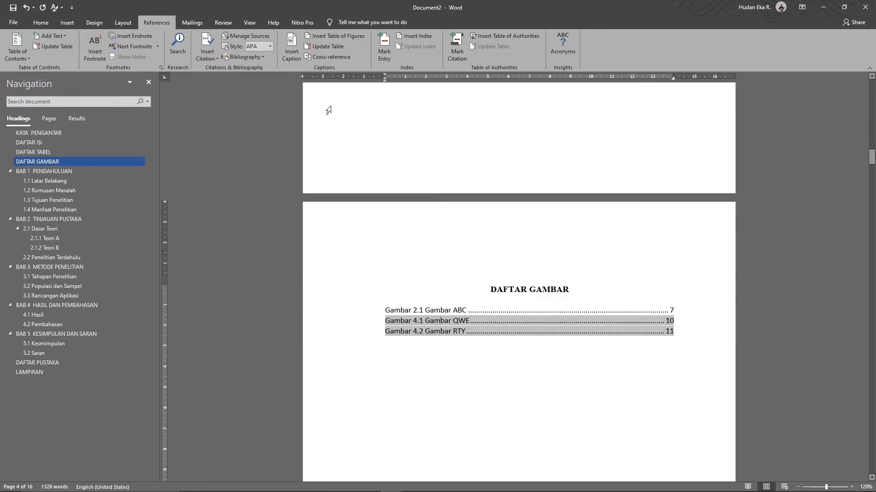
pyautogui.click(319, 46)
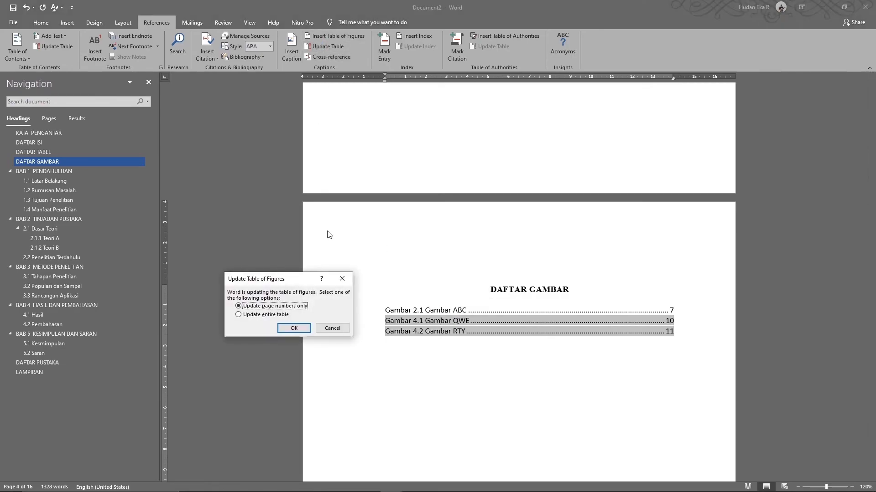
pyautogui.click(266, 315)
pyautogui.click(287, 329)
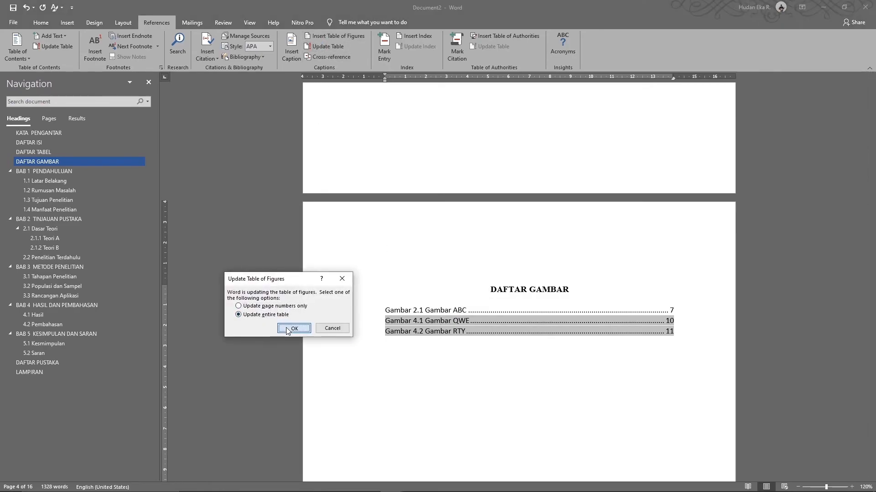
pyautogui.click(429, 360)
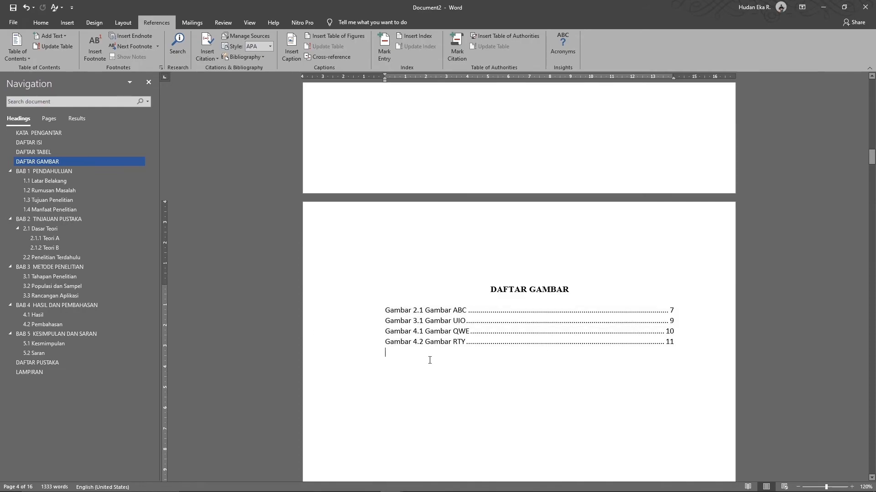
# Compare the chapter 3 captions with the entries under DAFTAR TABEL and DAFTAR GAMBAR, and view the start of BAB 1 PENDAHULUAN
pyautogui.click(412, 322)
pyautogui.click(70, 267)
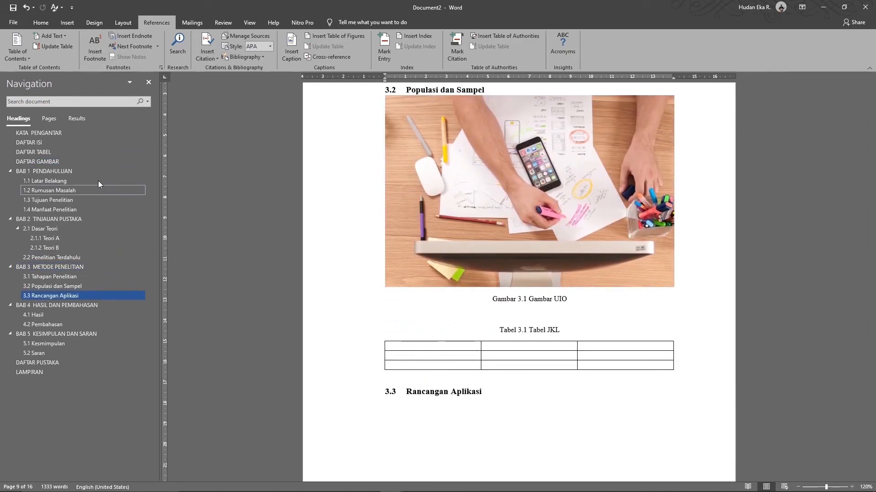
pyautogui.click(42, 150)
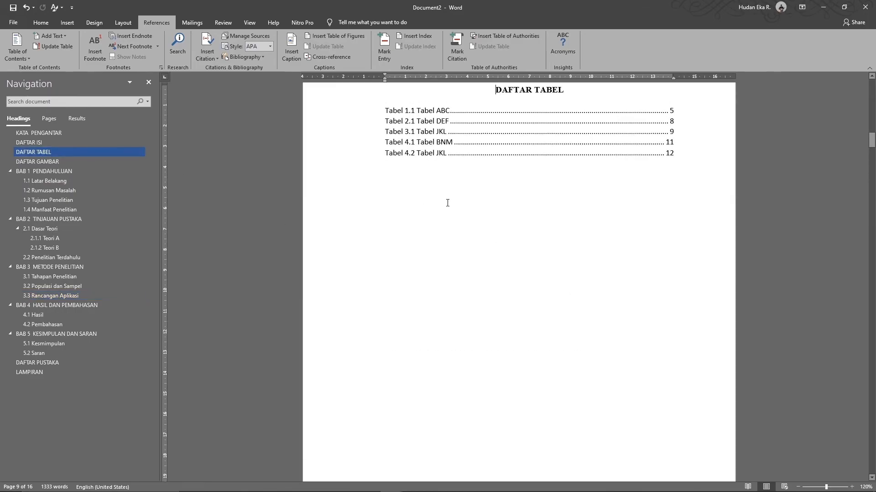
pyautogui.click(407, 133)
pyautogui.click(50, 162)
pyautogui.click(420, 121)
pyautogui.scroll(3, 525, 135)
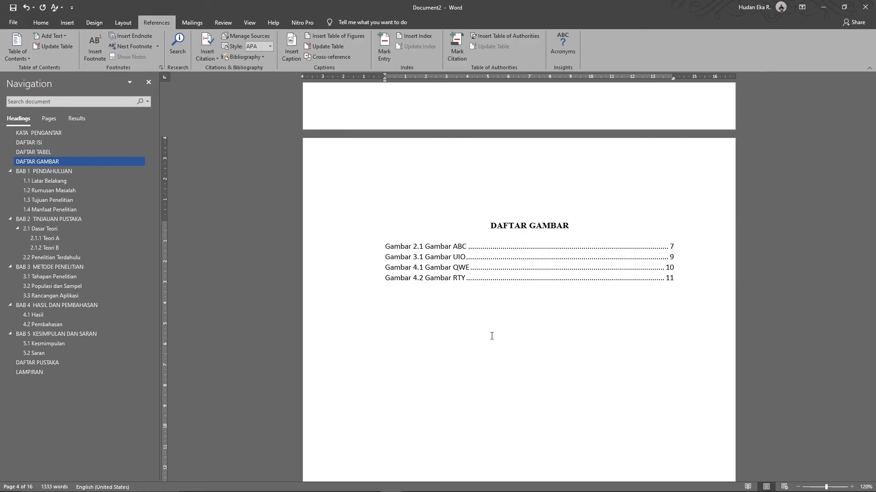
pyautogui.click(45, 171)
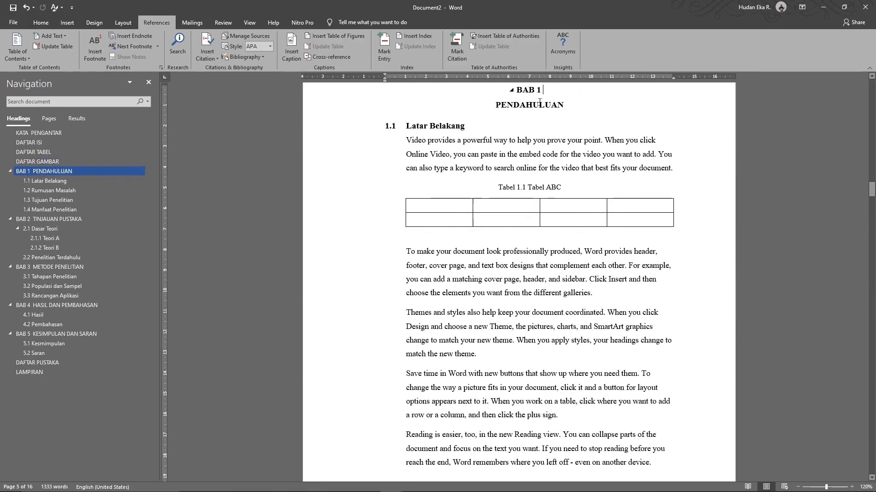
pyautogui.scroll(2, 539, 103)
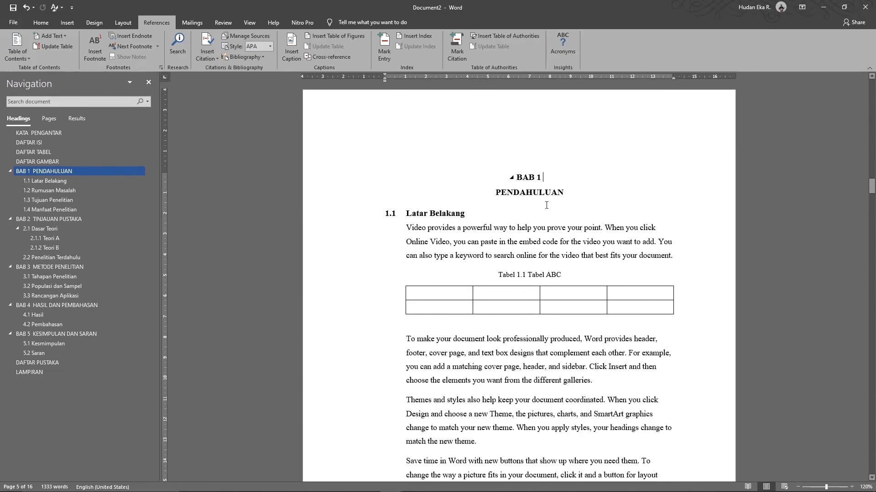